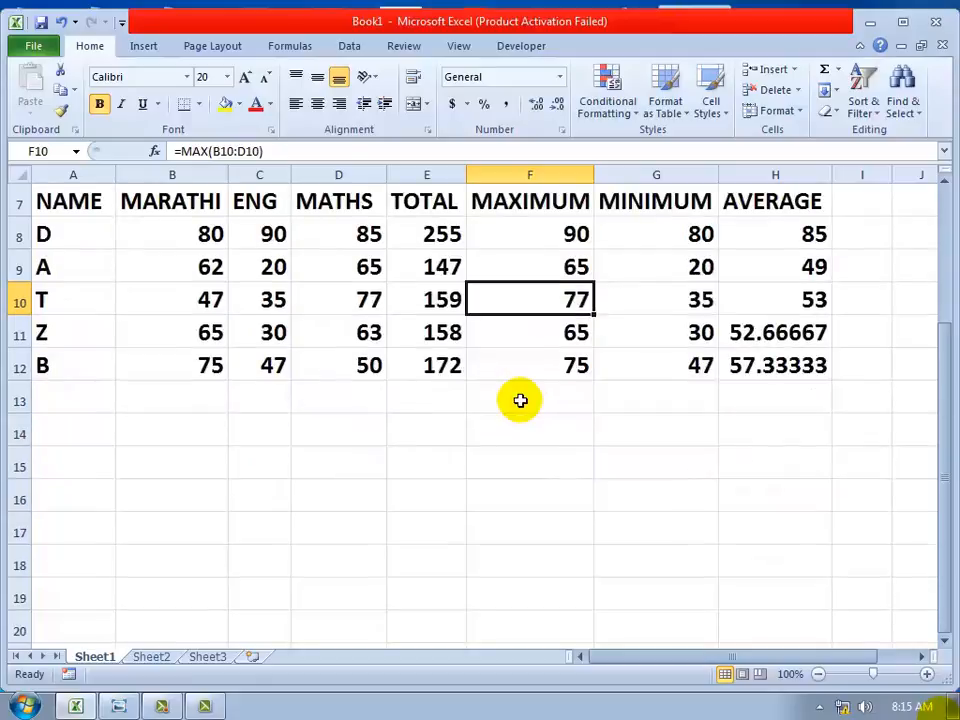
scroll(519, 400, up, 1)
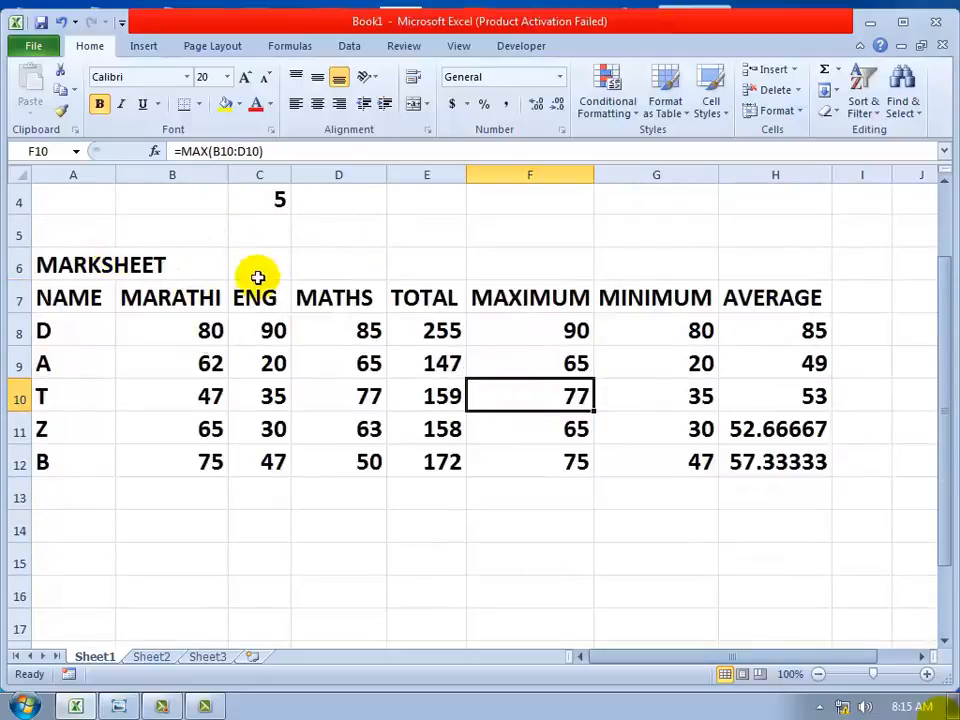
drag(741, 253, 3, 283)
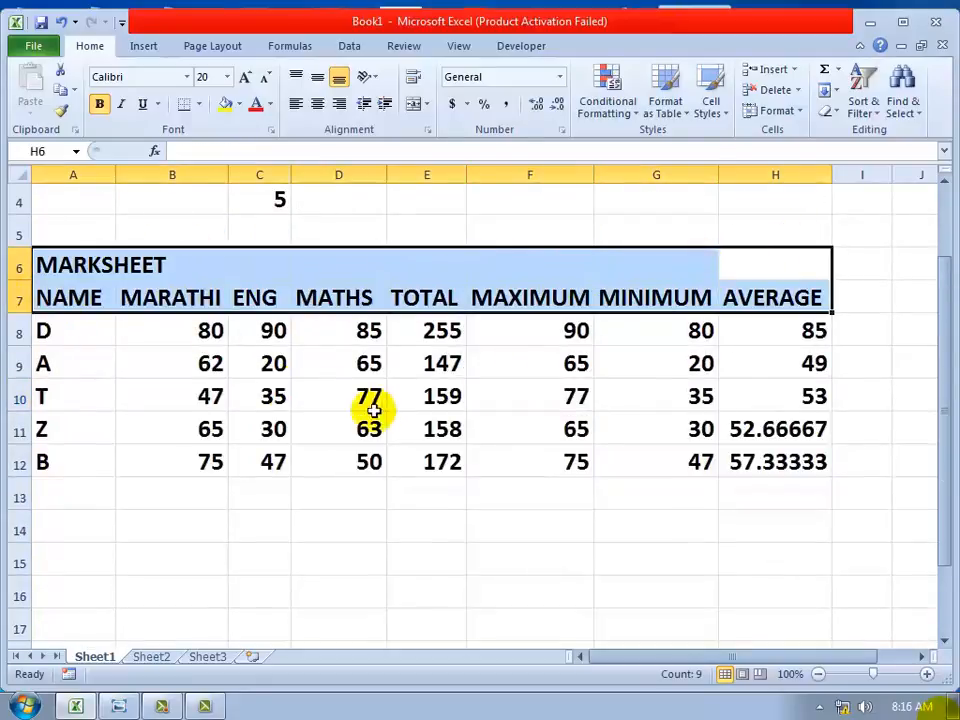
click(368, 425)
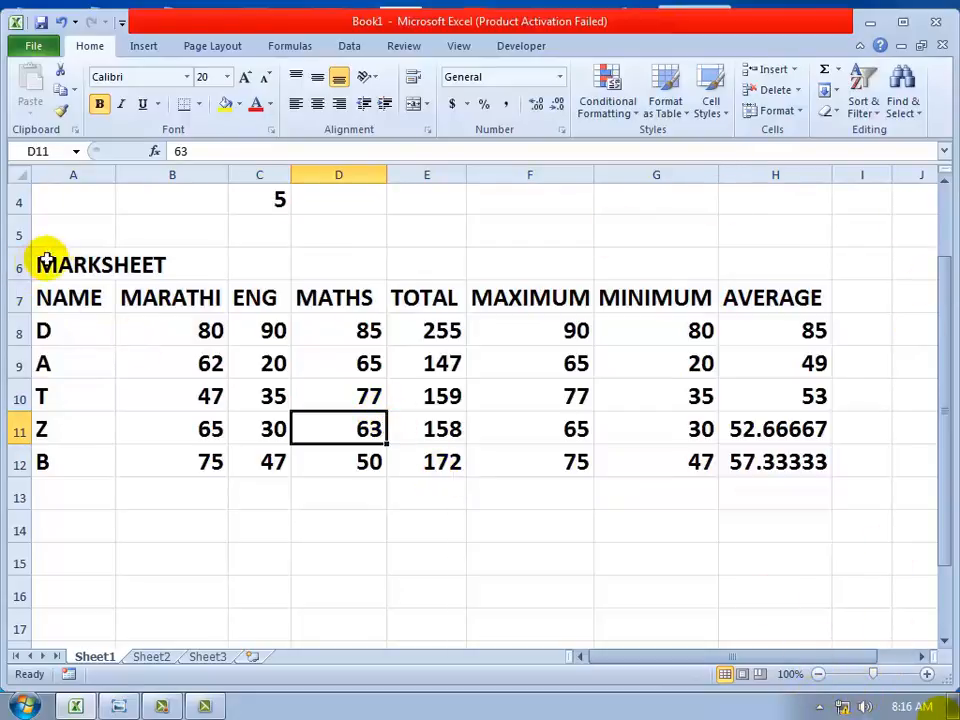
Reduce the font size of the entire sheet to 14.
click(17, 175)
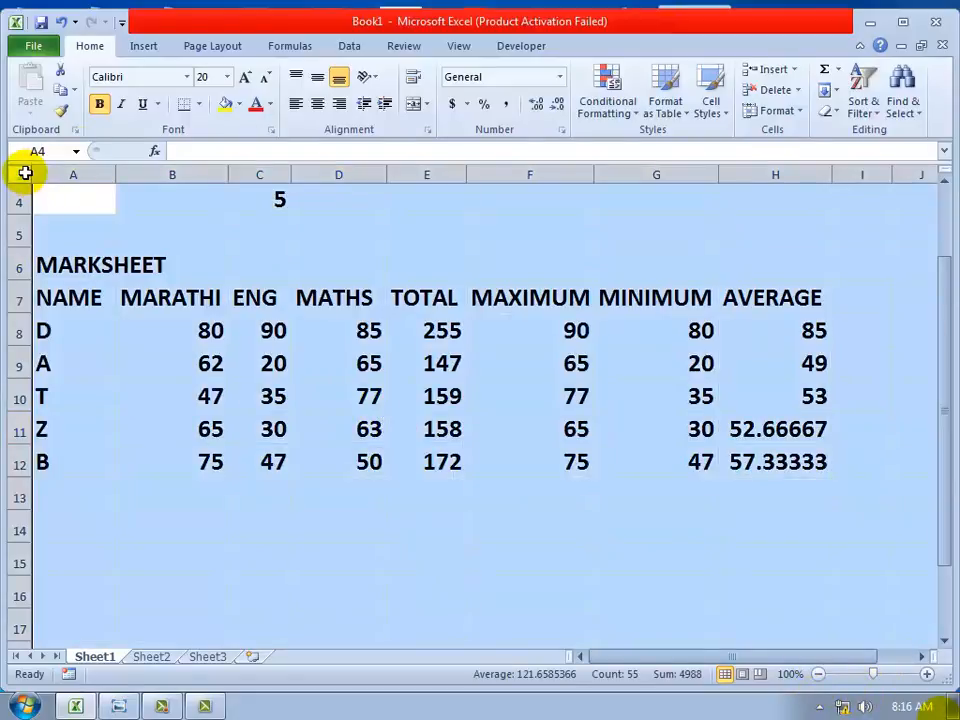
click(265, 78)
click(266, 78)
click(266, 78)
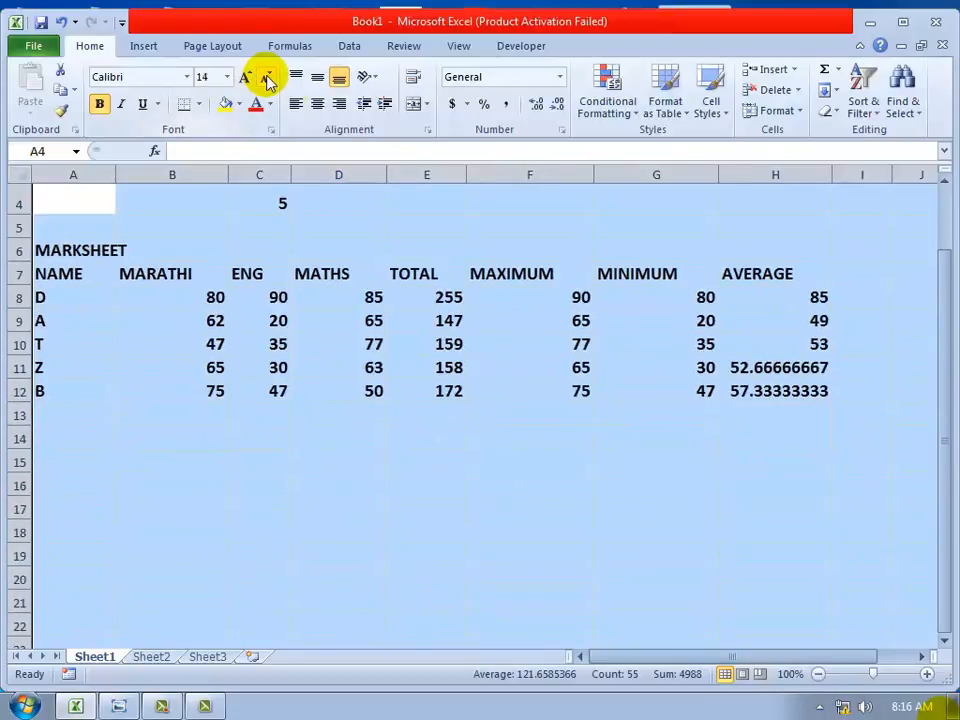
click(441, 435)
Narrow column A to fit the NAME heading and auto-fit the widths of columns B through H.
drag(113, 175, 82, 182)
click(298, 322)
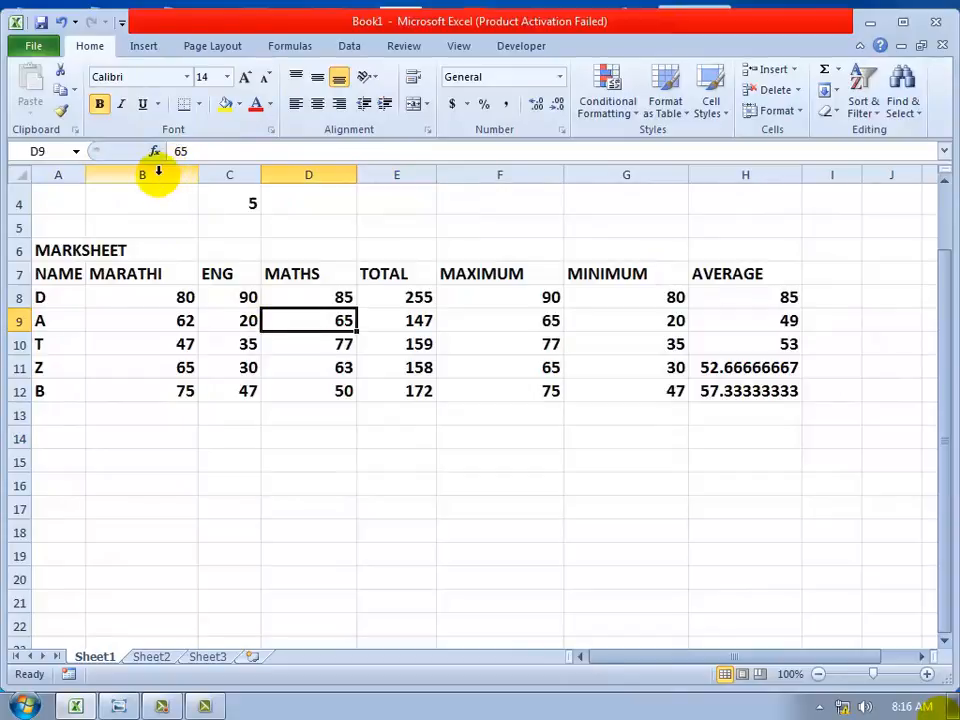
drag(156, 171, 730, 176)
double_click(438, 171)
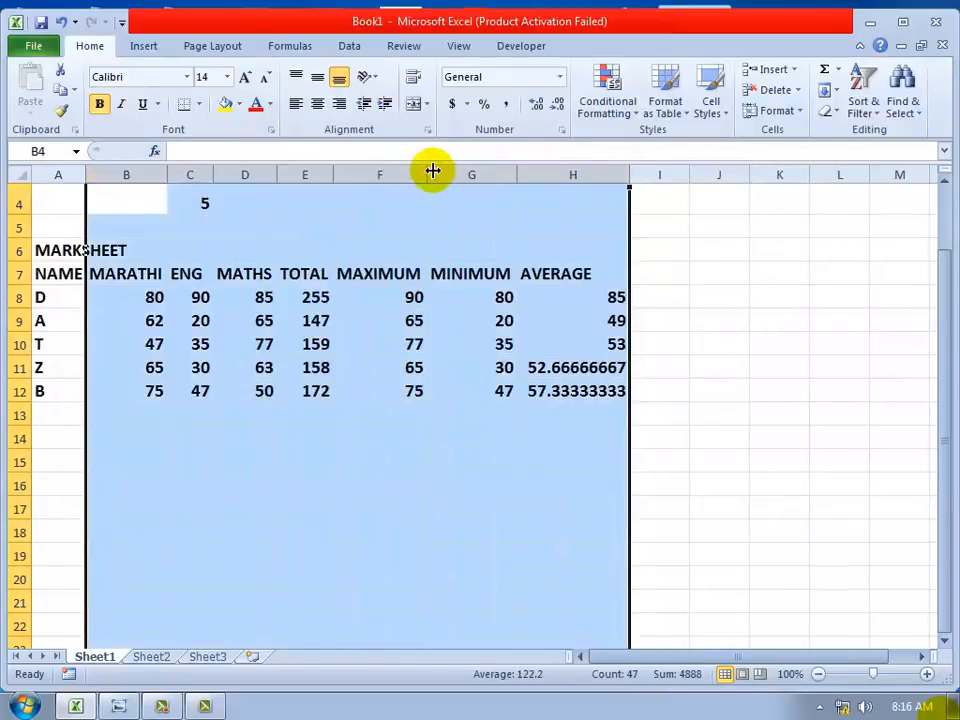
click(579, 390)
Add the headings REMARK, PERCENTAGE and GRADE in cells I7, J7 and K7, after AVERAGE.
click(645, 279)
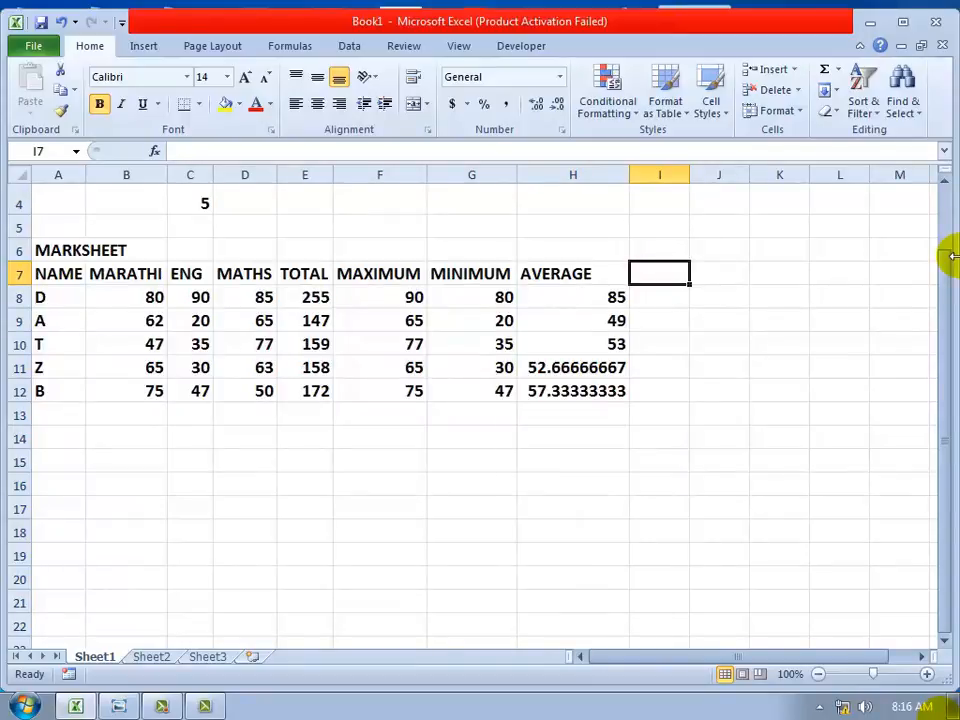
text(REMARK)
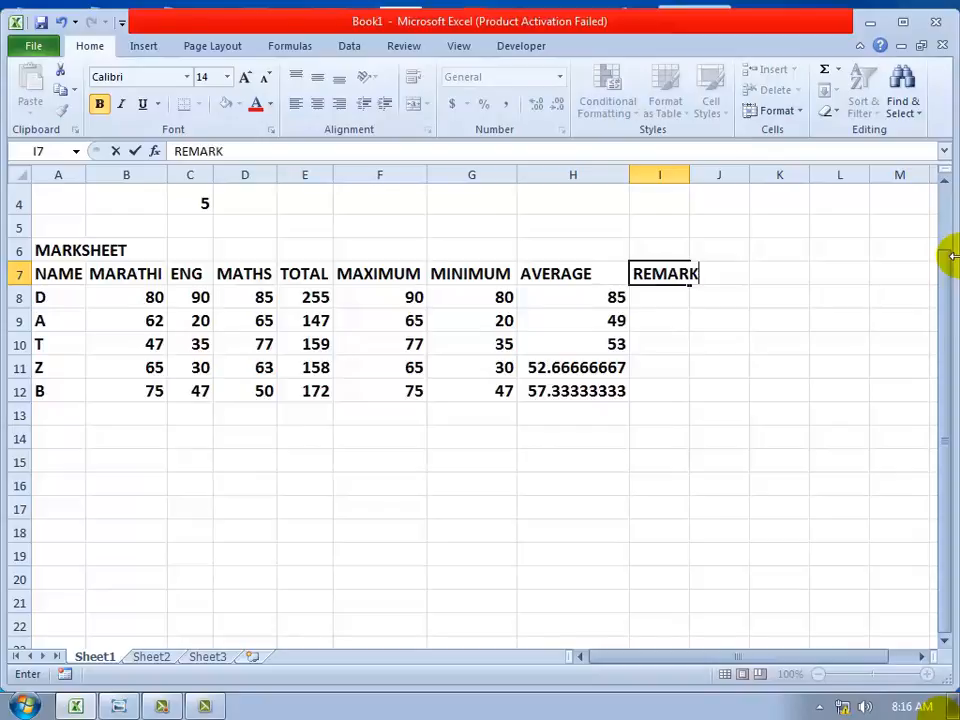
key(Tab)
text(PE)
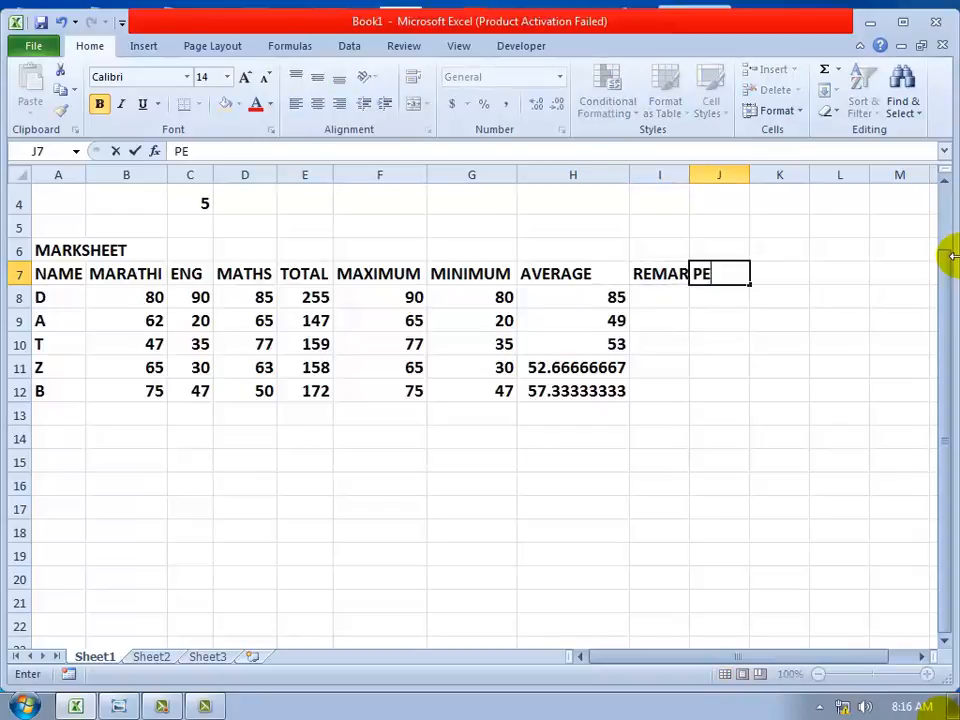
text(RCENTAGE)
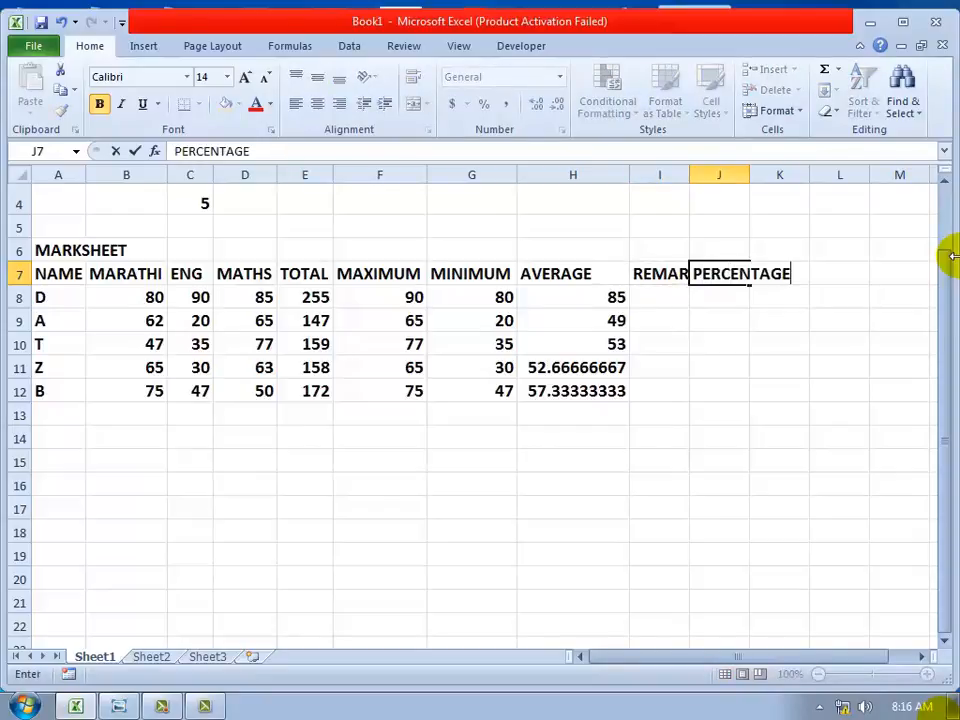
key(Tab)
text(GRADE)
key(Return)
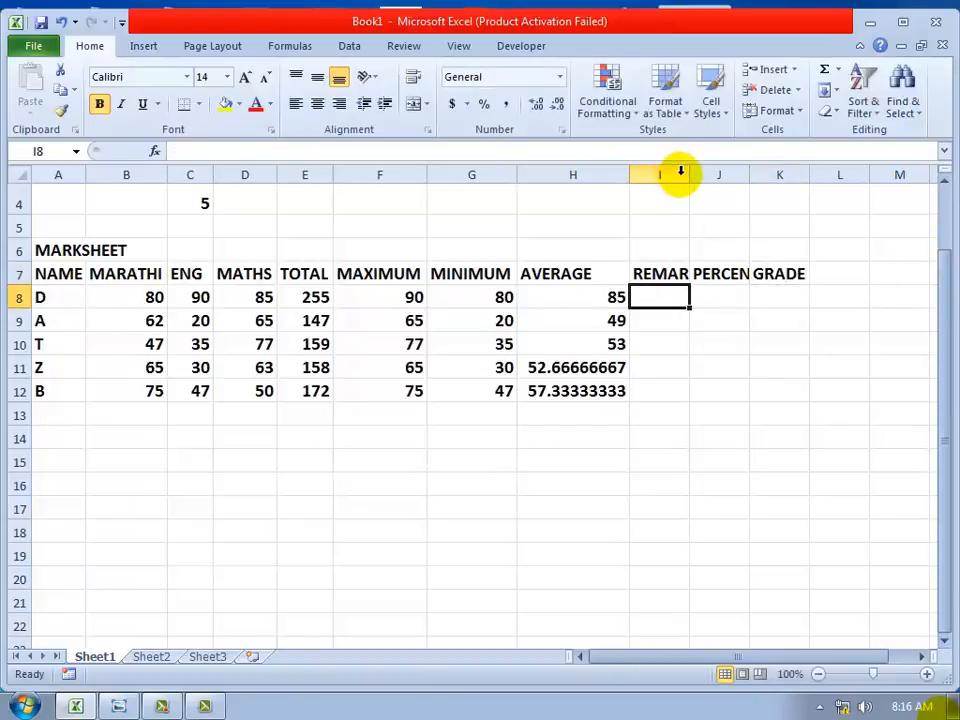
Auto-fit the REMARK and PERCENTAGE columns to their headings.
drag(685, 177, 764, 175)
double_click(764, 175)
click(731, 343)
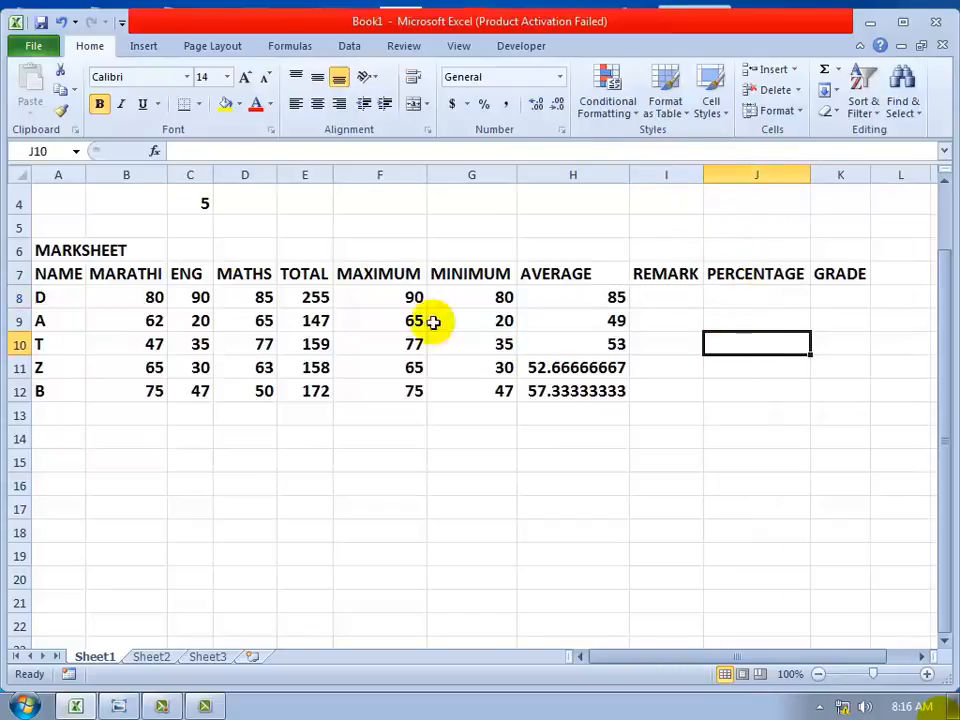
Increase the font size of the entire sheet to 18.
click(22, 174)
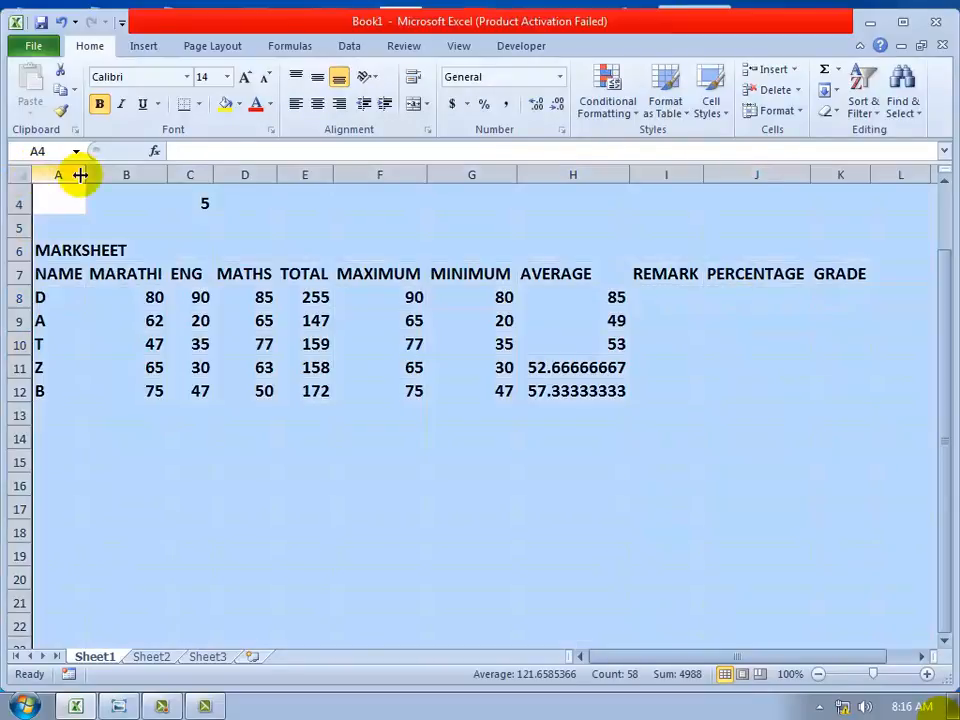
click(245, 76)
click(245, 76)
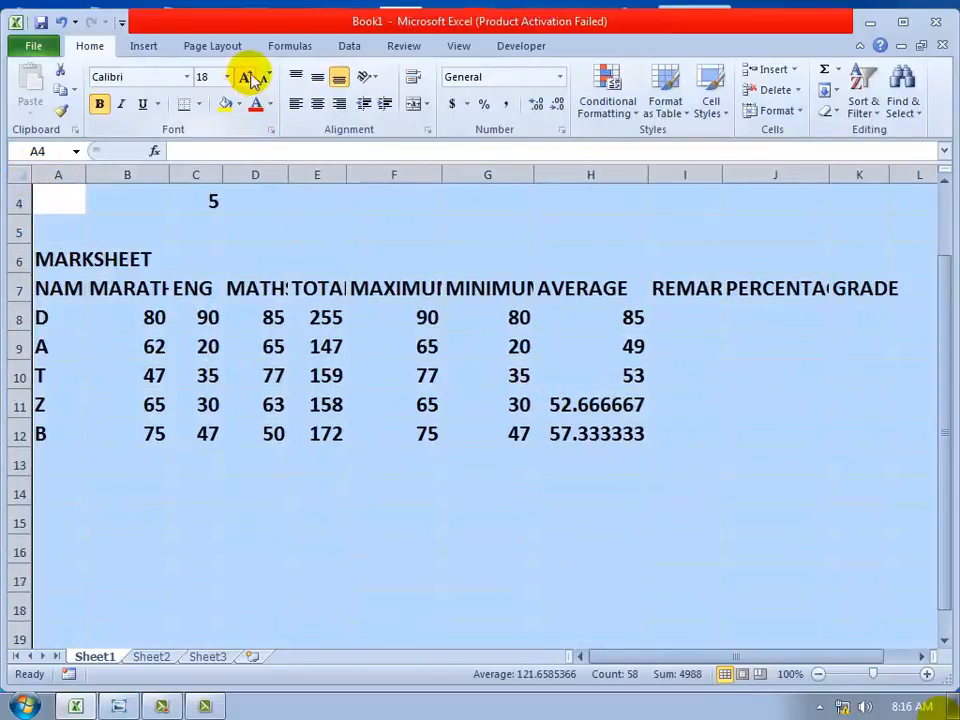
click(435, 430)
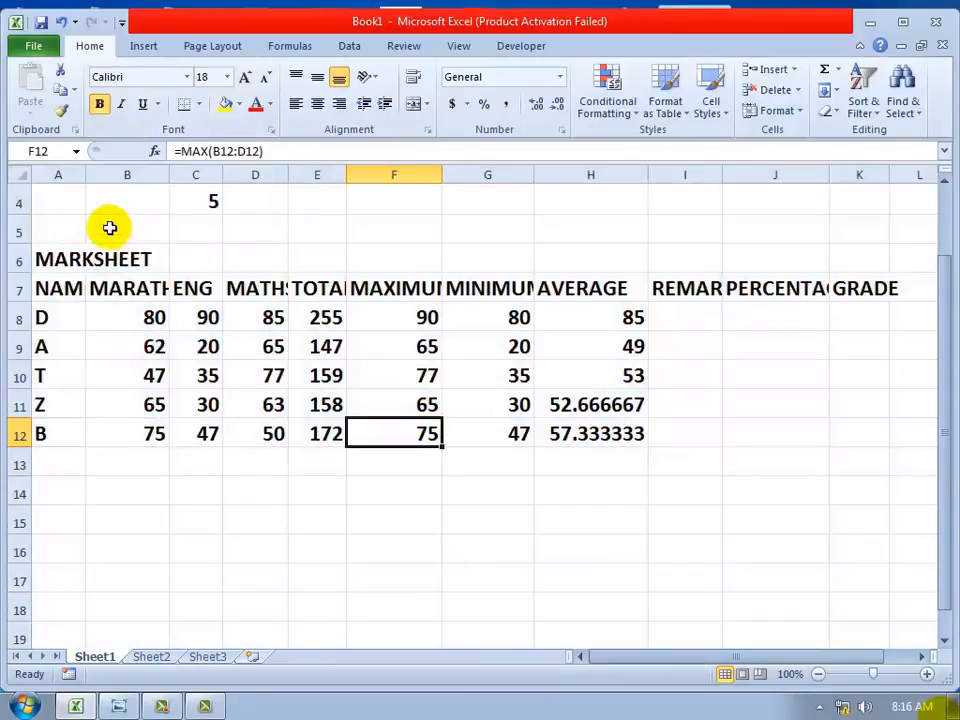
Widen column A to show the full NAME heading and auto-fit columns B through K to their contents.
drag(85, 175, 104, 175)
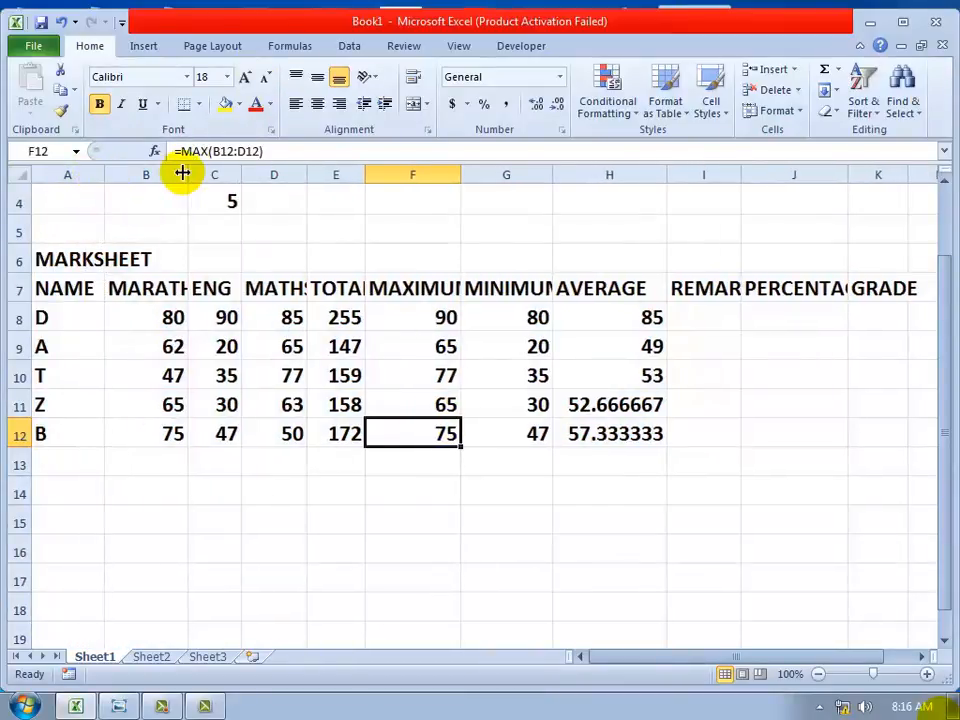
drag(170, 175, 880, 175)
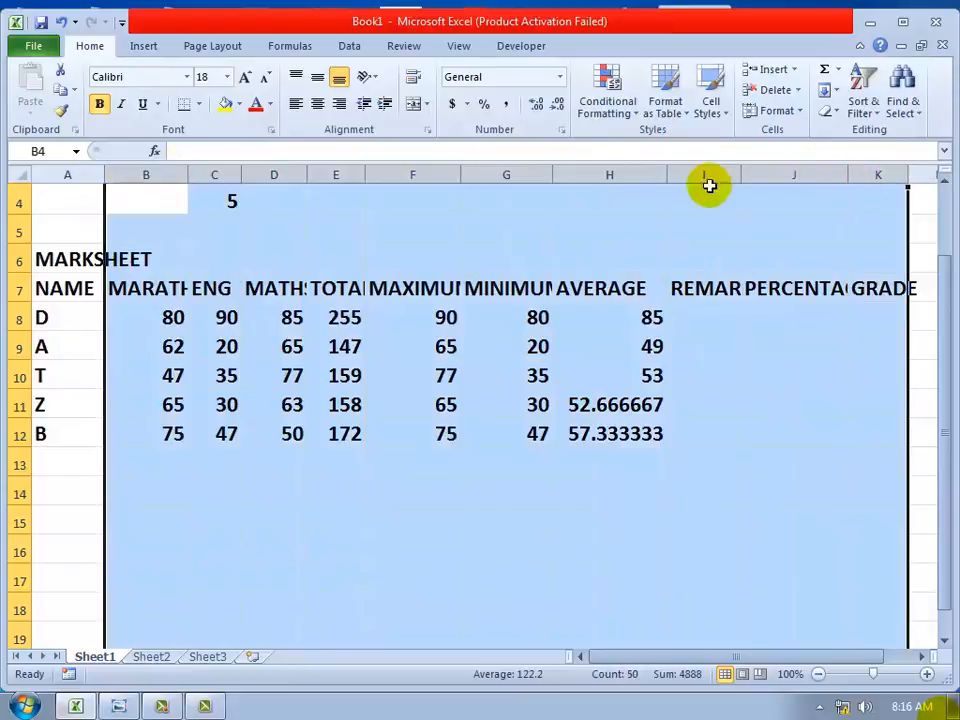
click(547, 172)
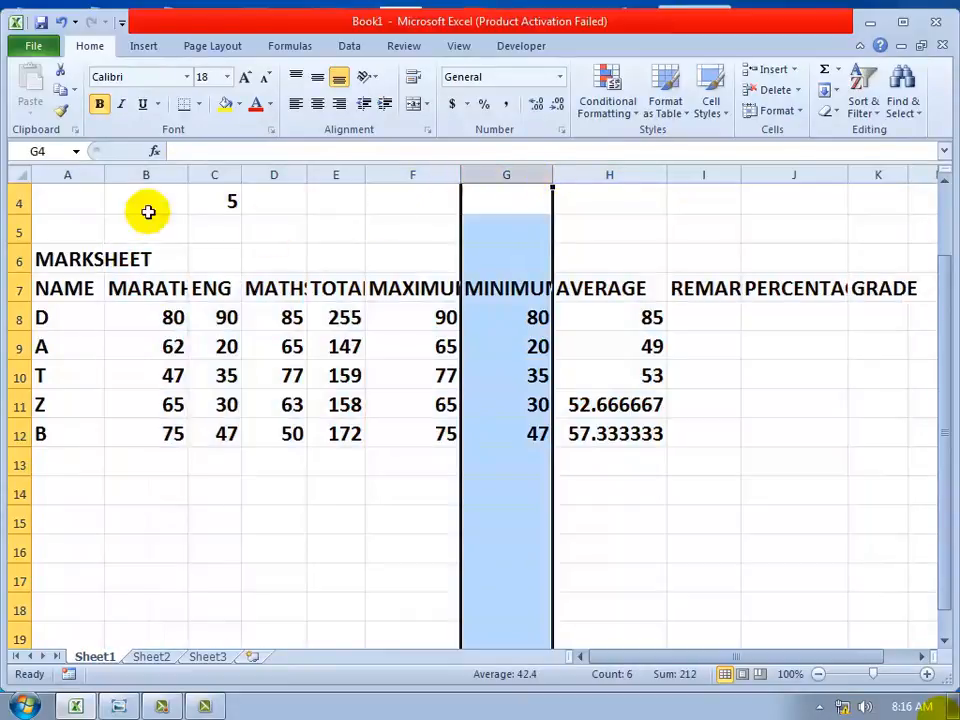
drag(153, 175, 857, 214)
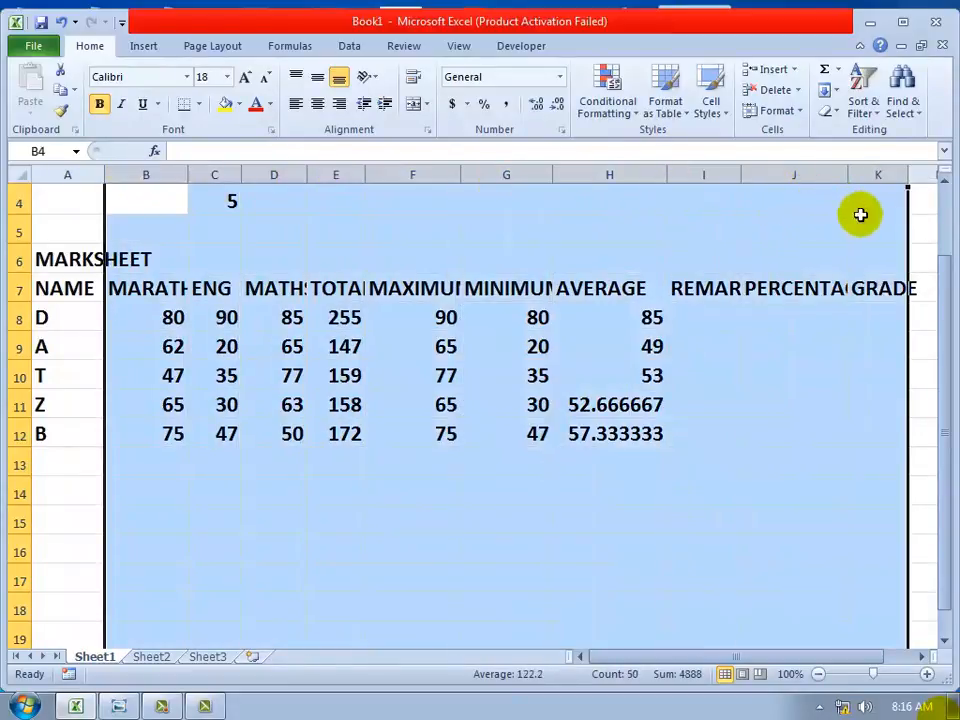
double_click(552, 172)
click(585, 340)
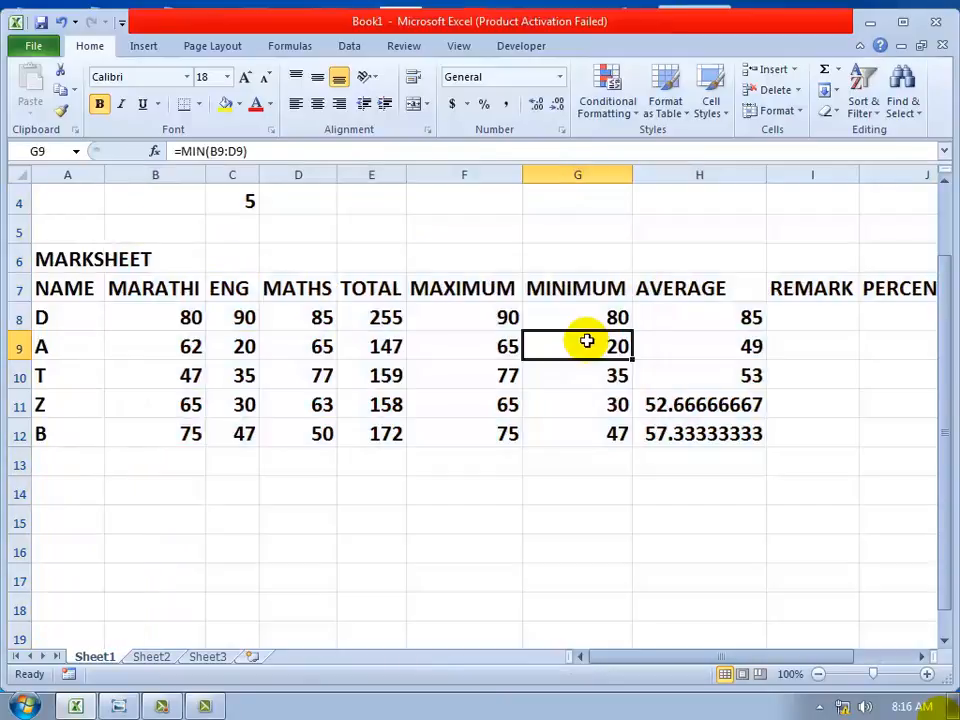
Set the font size of the entire sheet to 16.
click(17, 173)
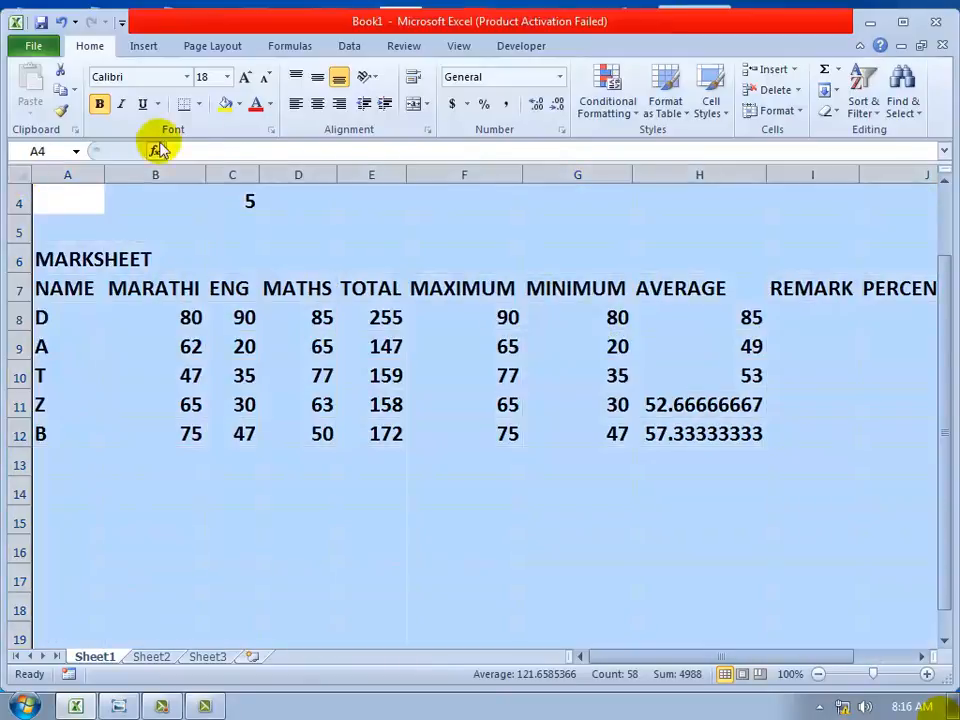
click(267, 78)
click(322, 333)
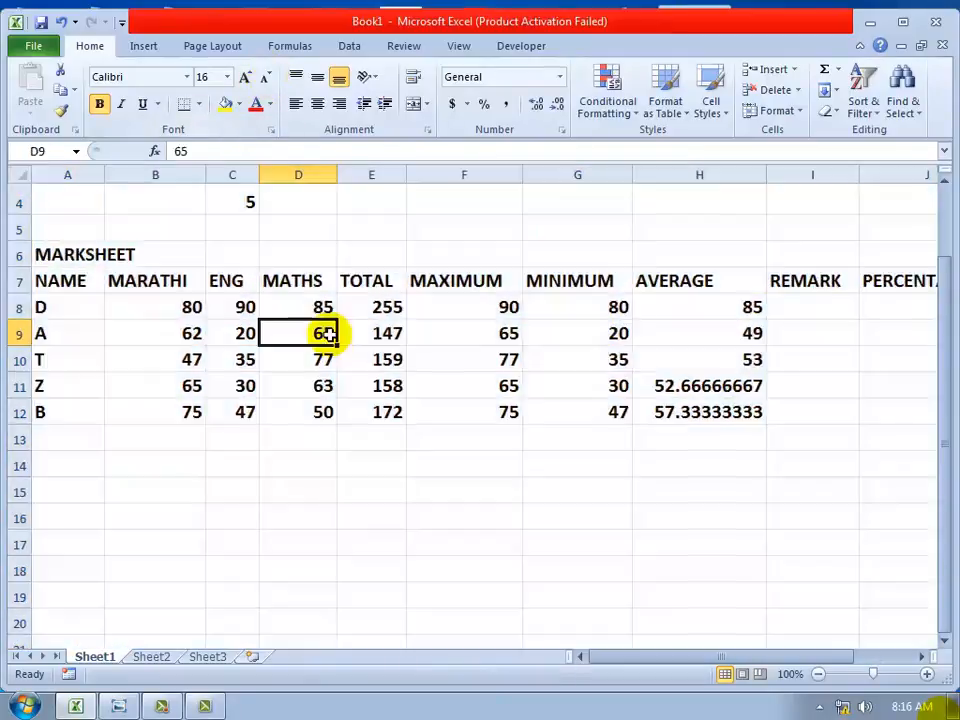
Narrow column A around the NAME heading and auto-fit columns B through J to their contents.
drag(103, 176, 905, 173)
click(262, 300)
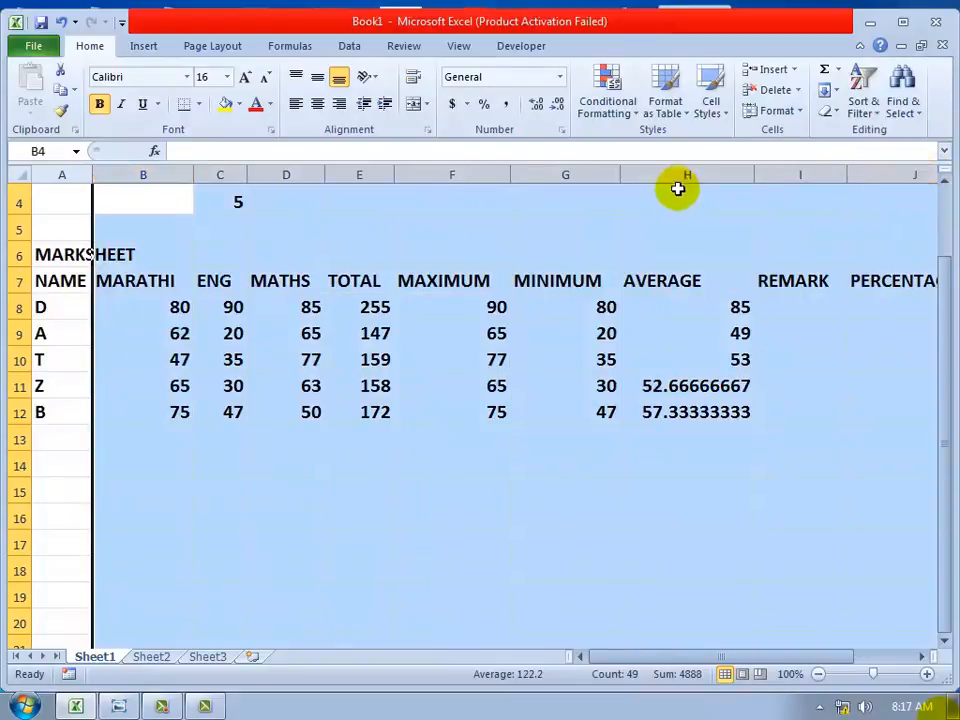
double_click(622, 179)
click(780, 328)
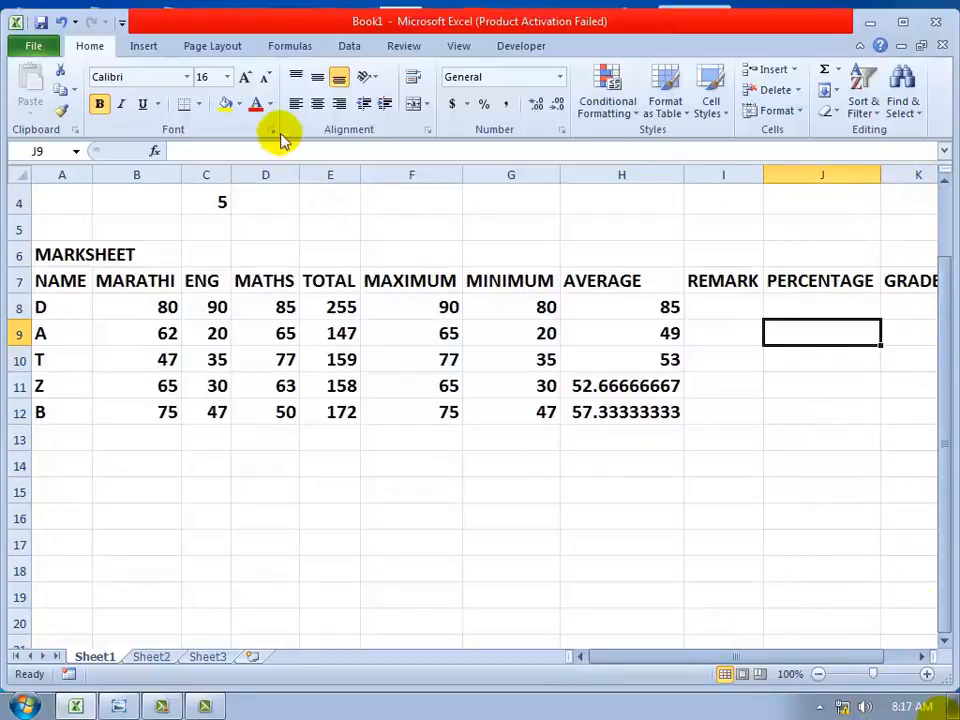
click(831, 532)
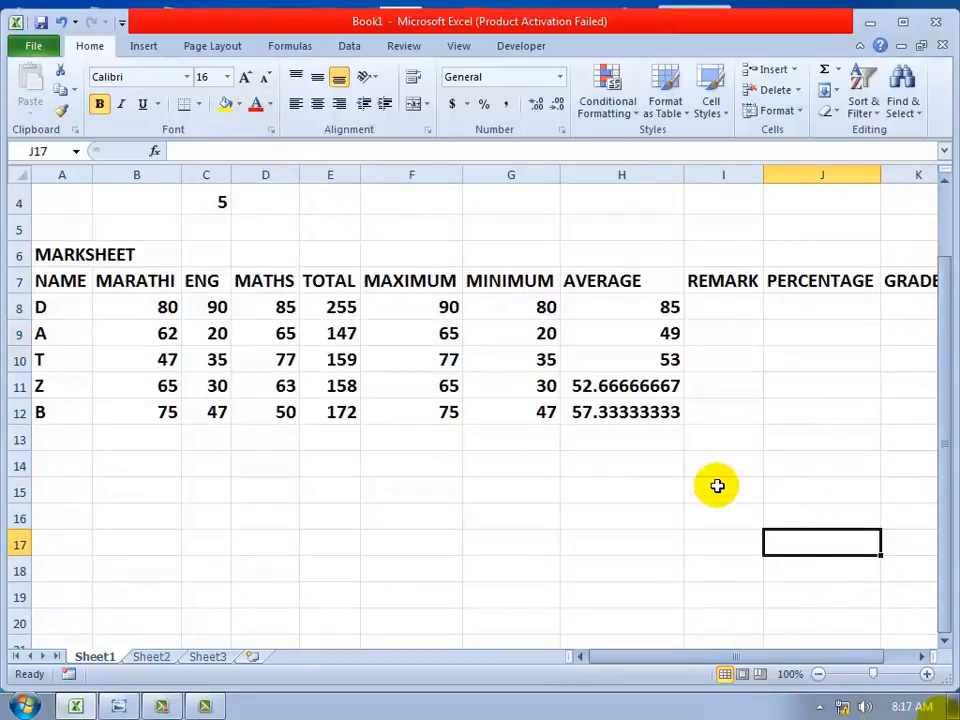
Maximize the spreadsheet window and select the first empty cell under REMARK, I8.
click(903, 21)
click(815, 318)
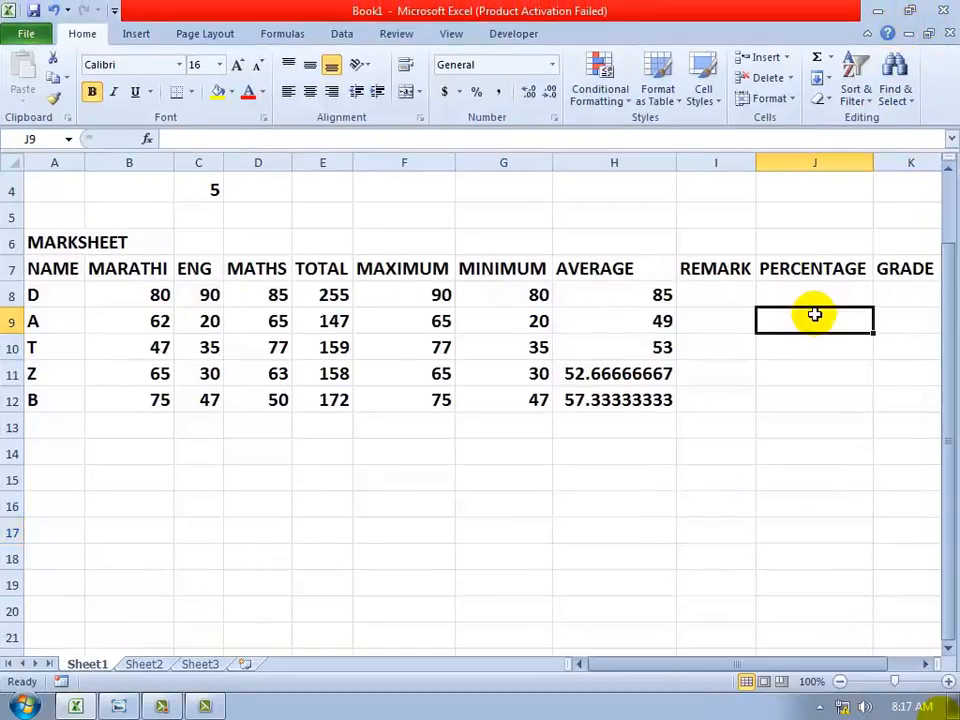
click(707, 295)
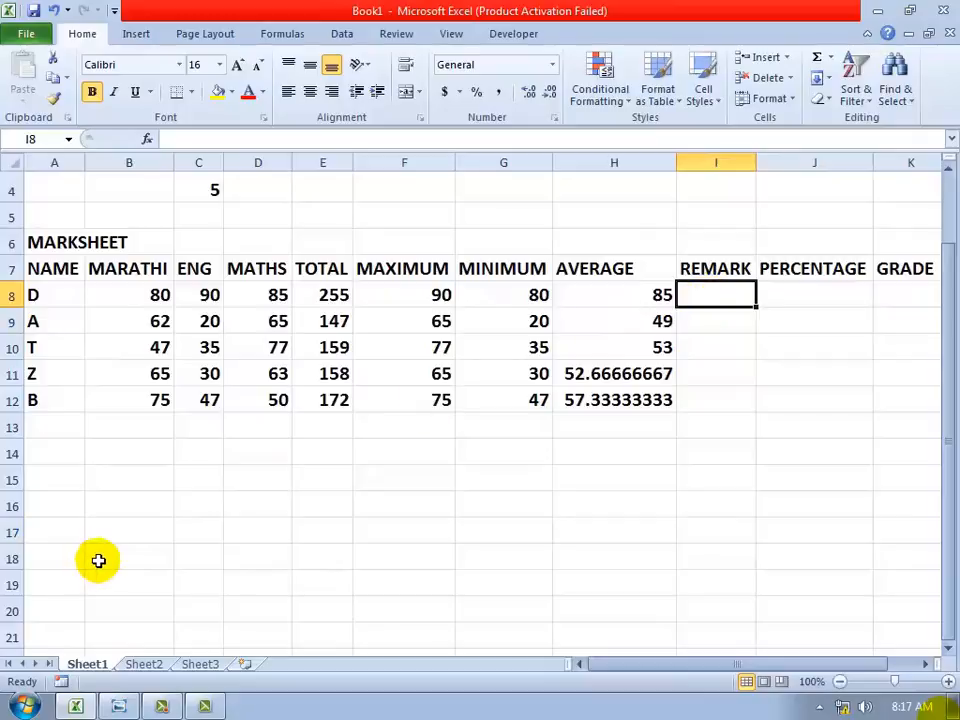
scroll(96, 559, down, 1)
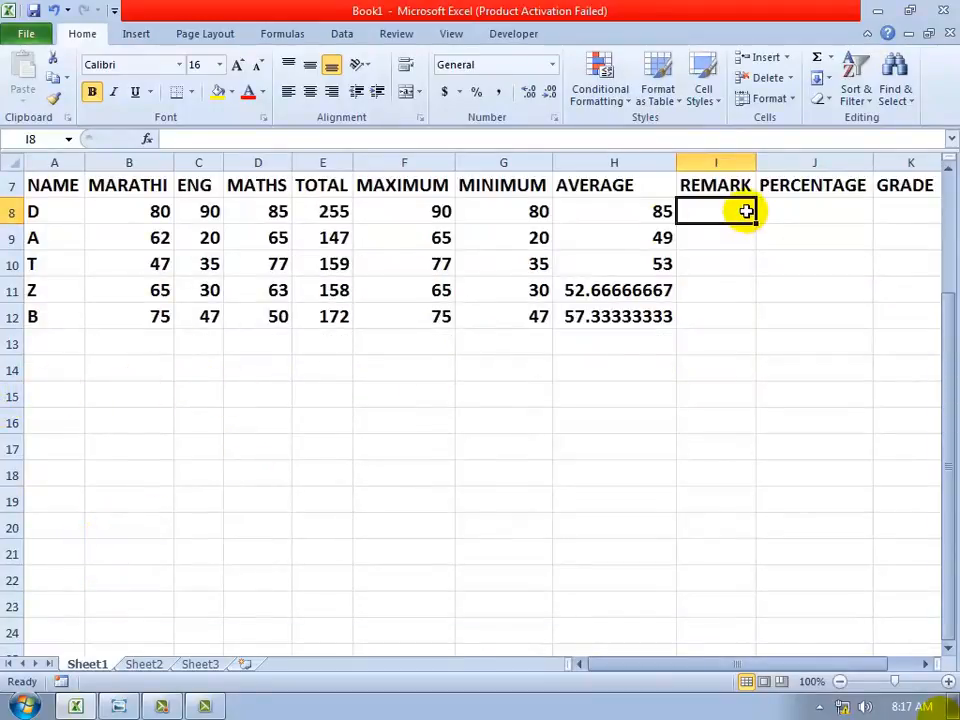
drag(322, 210, 634, 316)
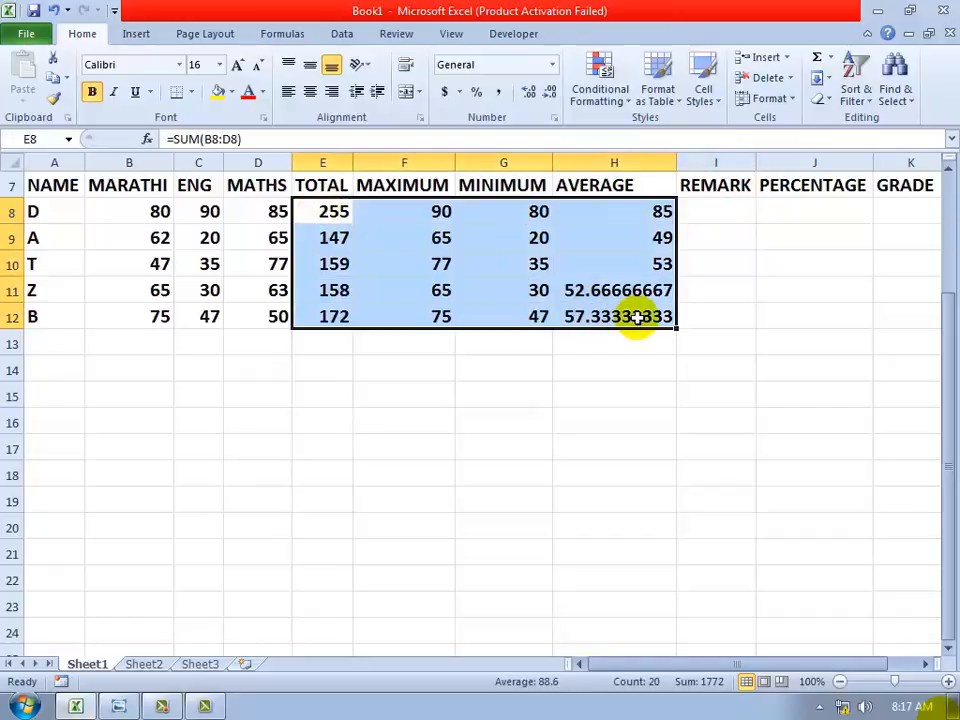
click(737, 210)
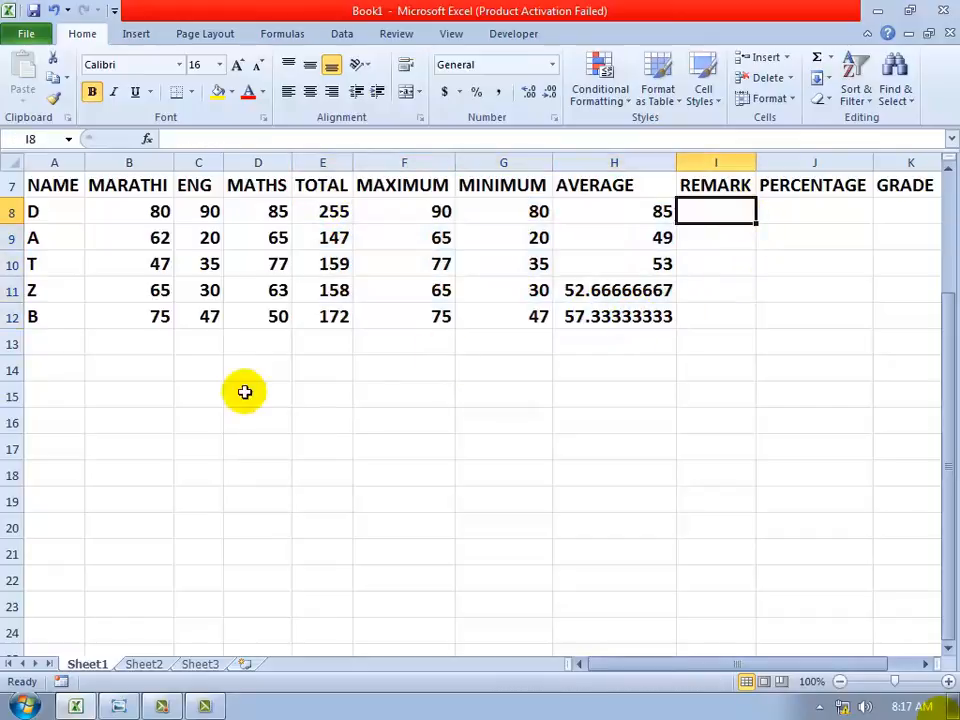
Enter the label REMARK in cell A14 below the marksheet table.
click(47, 371)
text(REMARK)
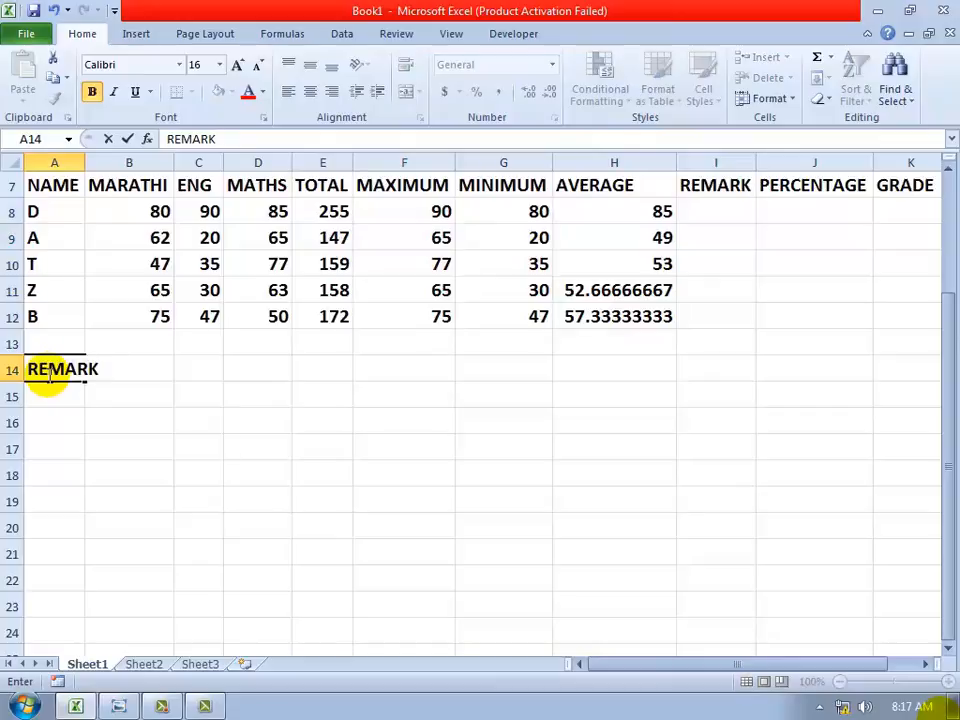
key(Return)
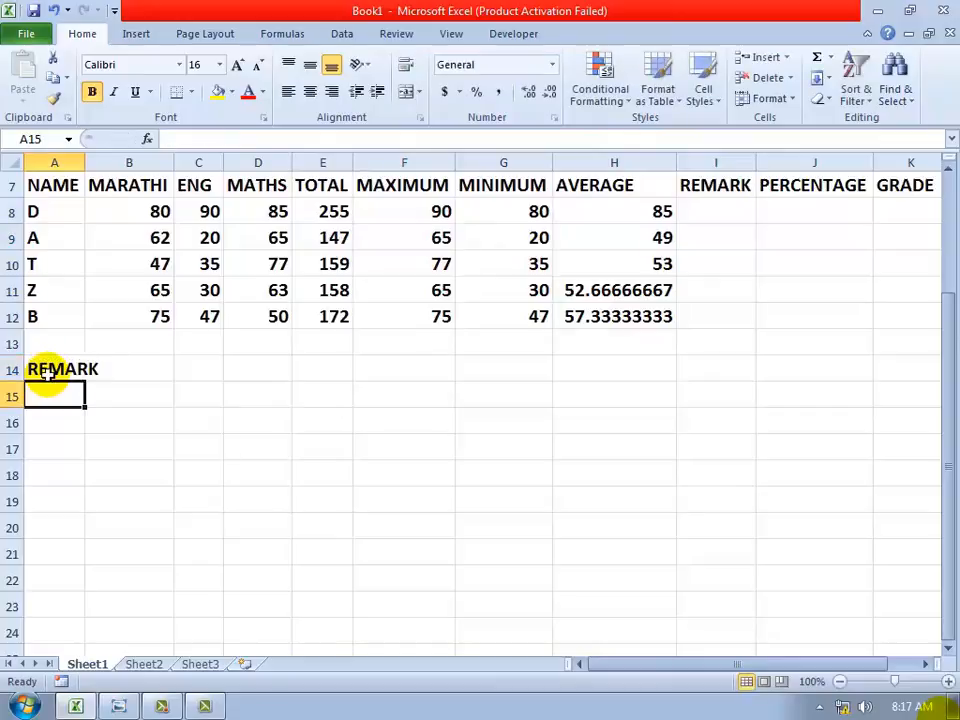
Enter PASS / FAIL in the first cell under REMARK, I8.
click(703, 212)
text(PAS)
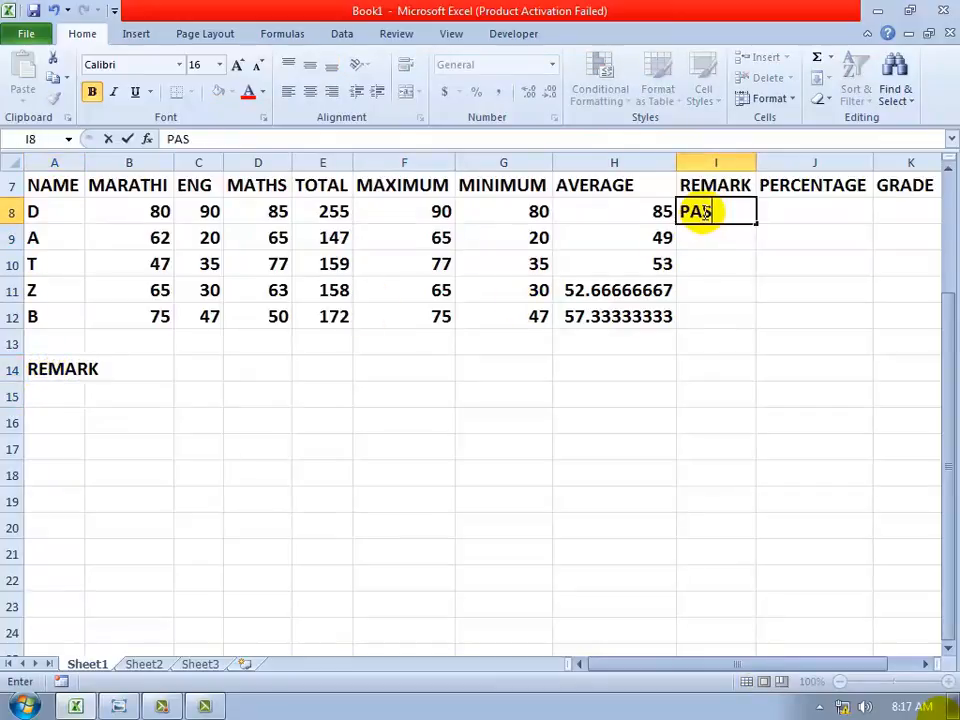
text(S / FAIL)
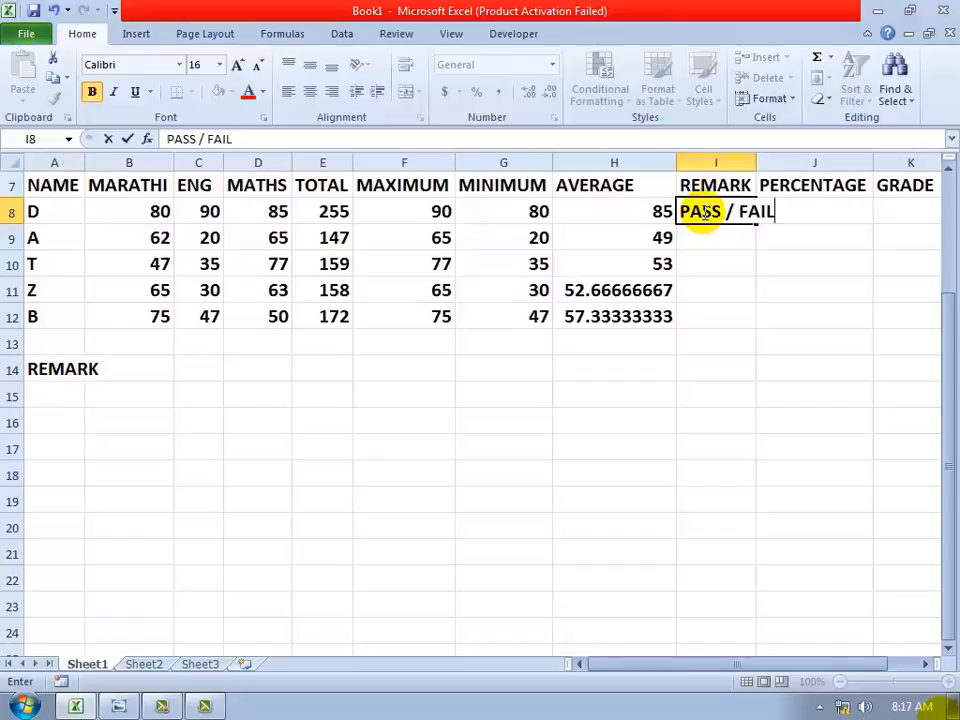
key(Return)
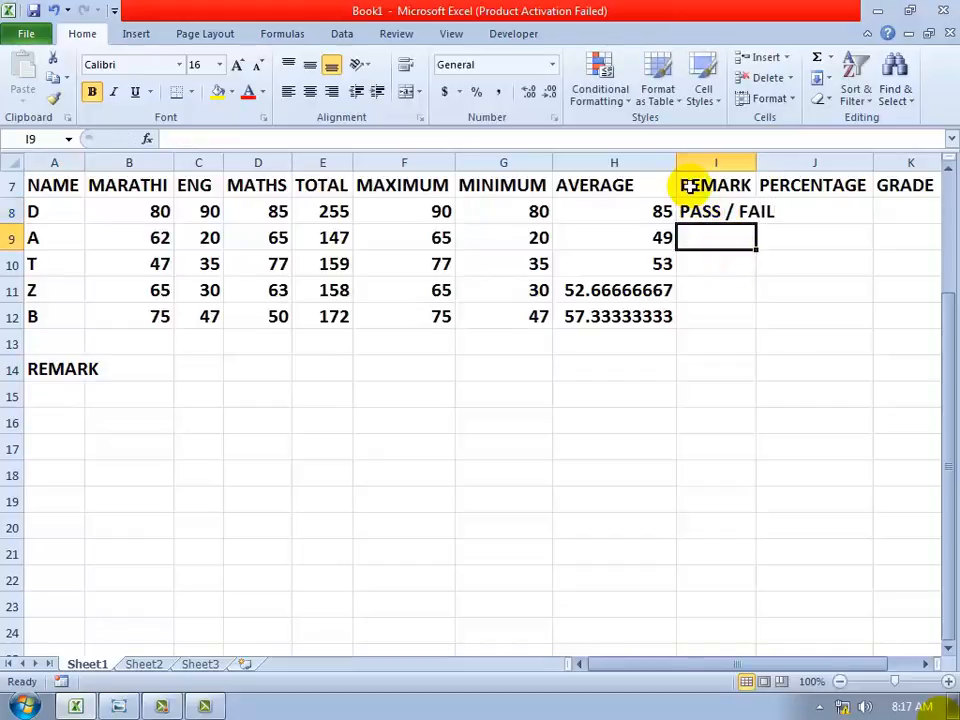
click(699, 211)
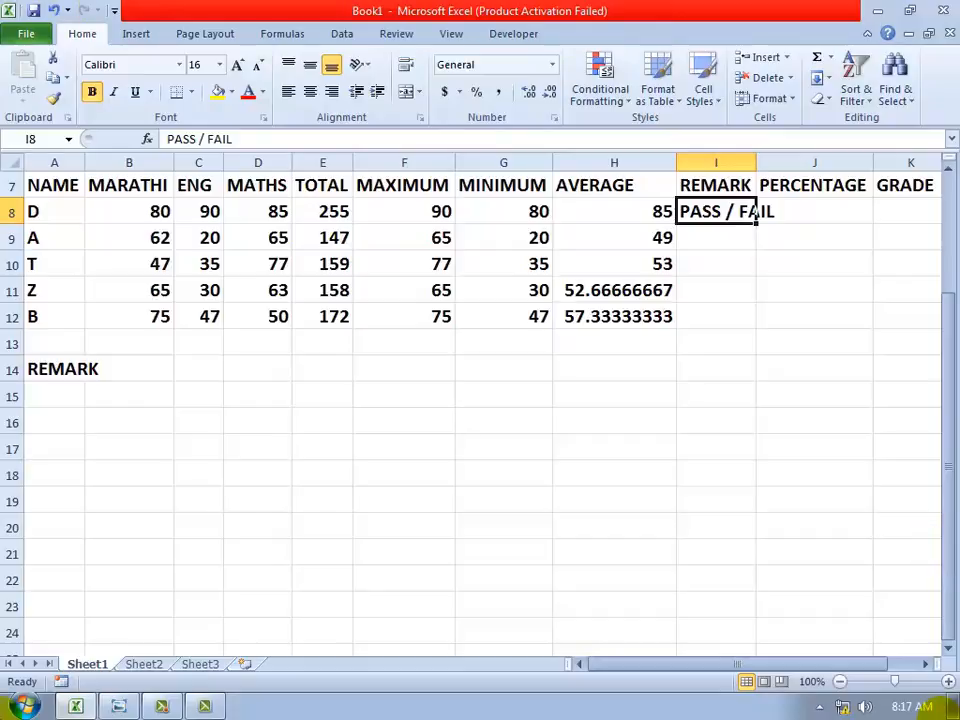
Go through the MARATHI, ENG and MATHS marks in B8:D12, one student row after another.
drag(119, 225, 242, 210)
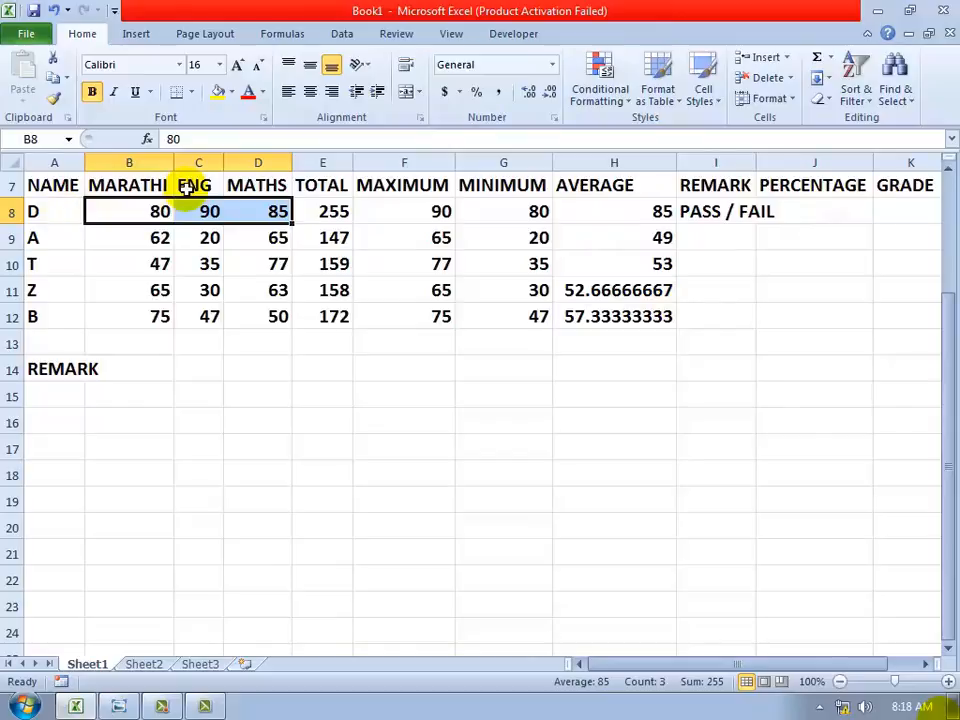
key(shift+Down)
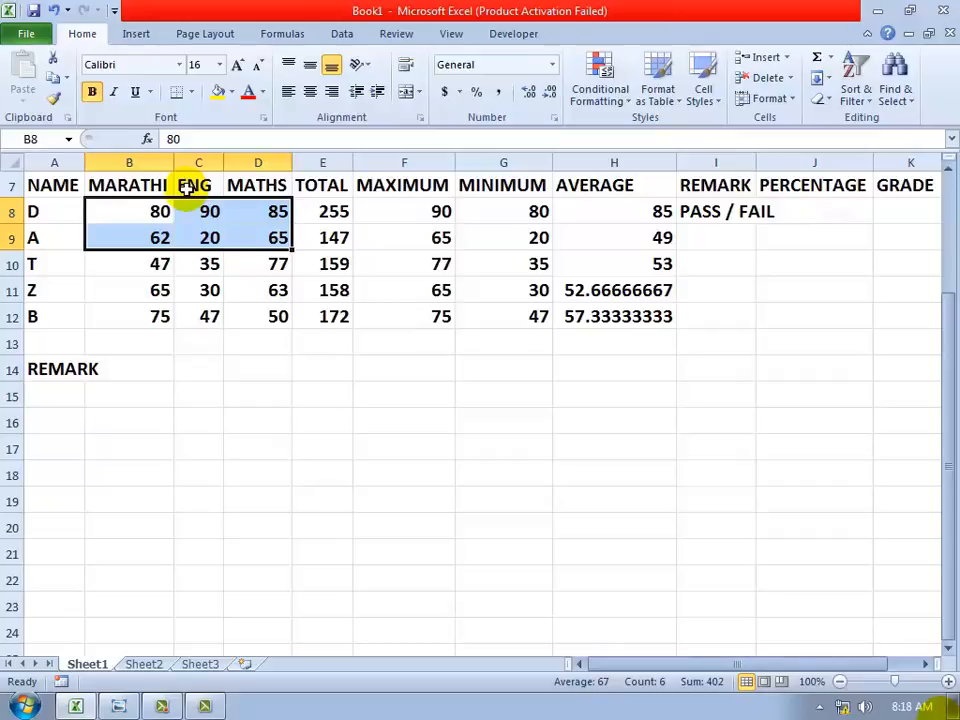
key(shift+Down)
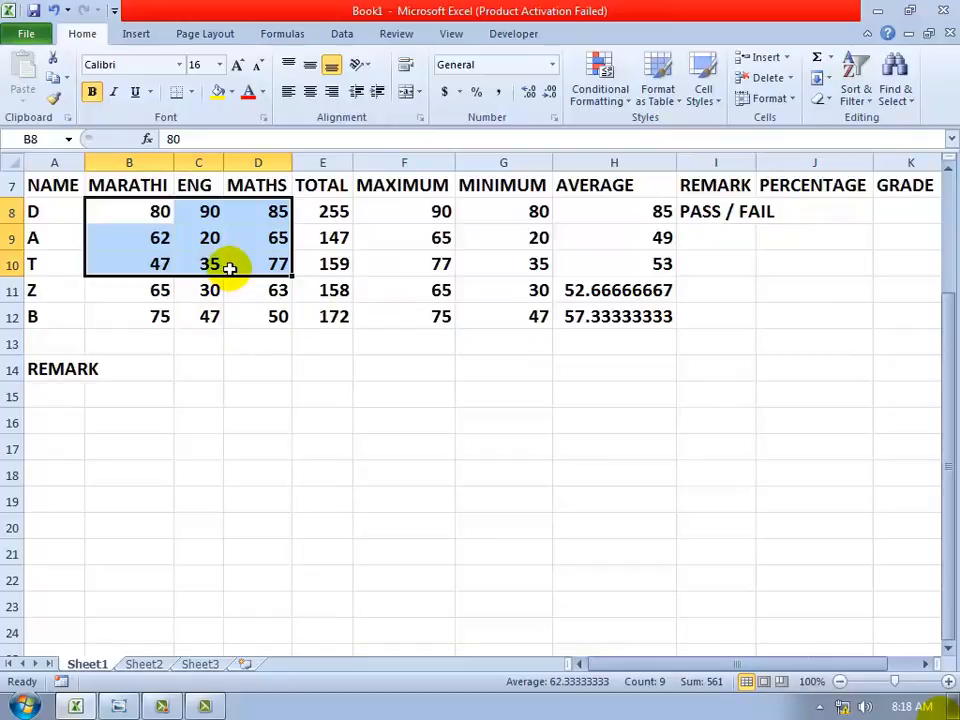
key(shift+Down)
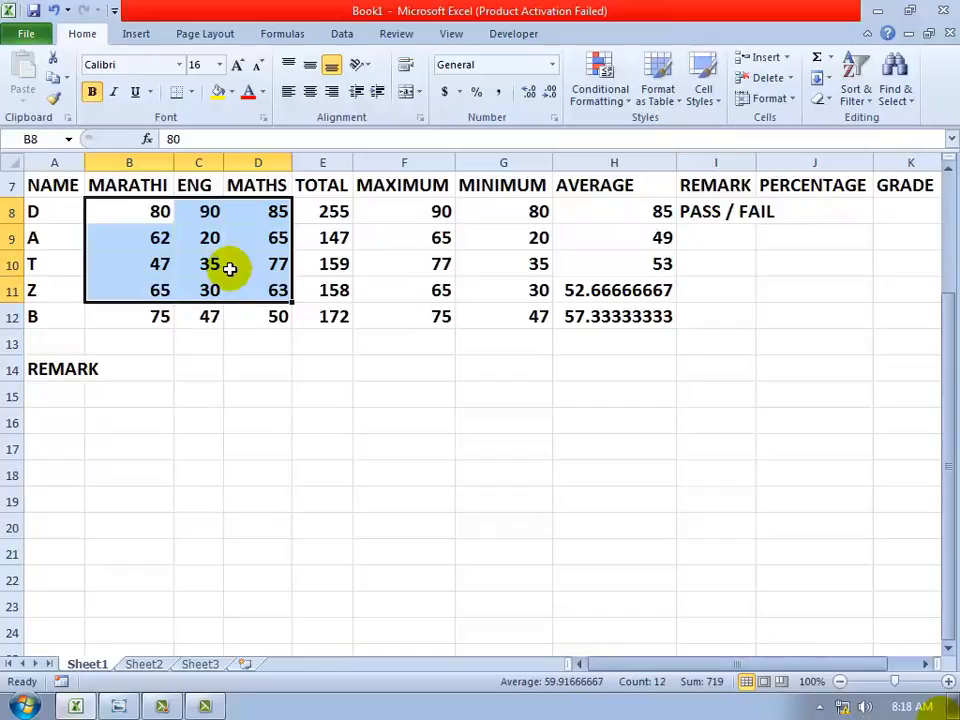
key(shift+Down)
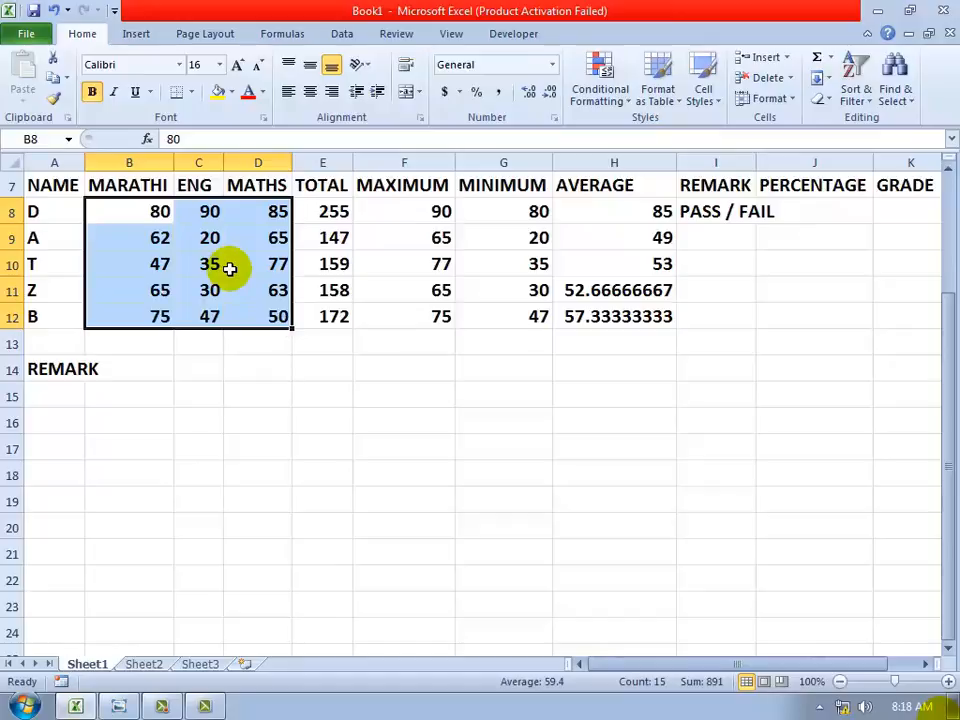
click(206, 390)
Compare the three subject marks in row 8 with the MINIMUM column and check the minimum formulas in G8 to G10.
drag(133, 207, 257, 195)
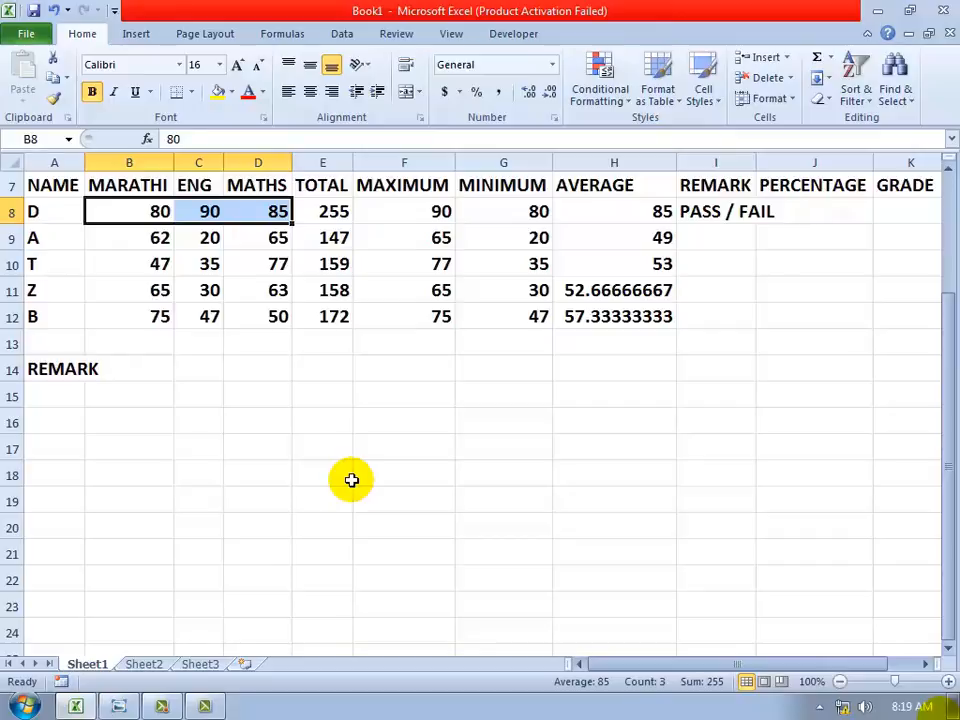
key(Right)
key(Right)
key(Right)
key(Right)
key(Right)
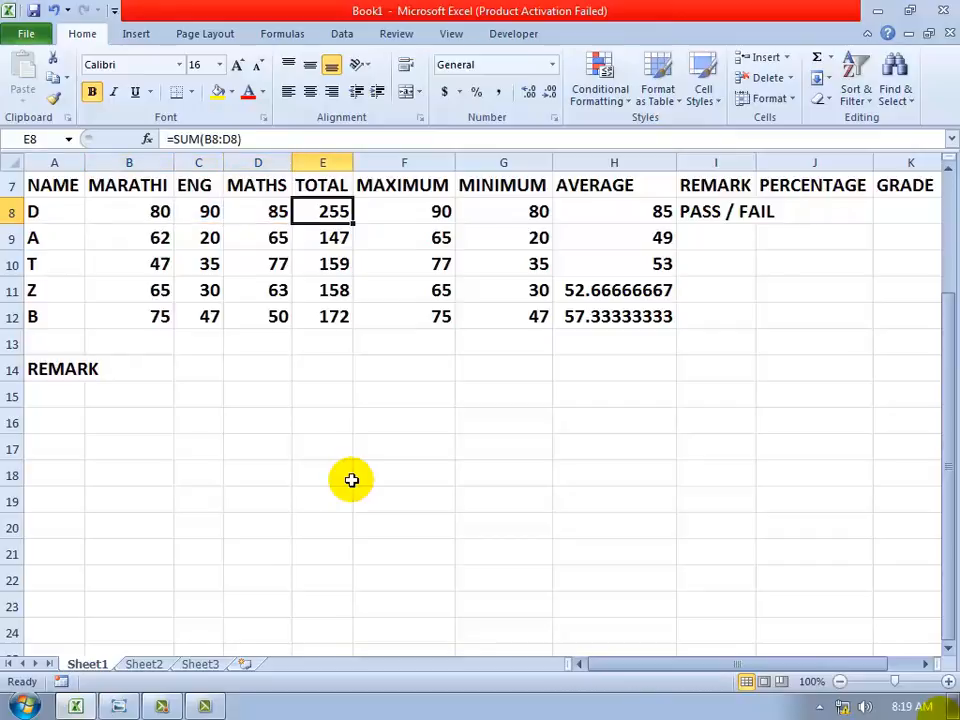
key(Up)
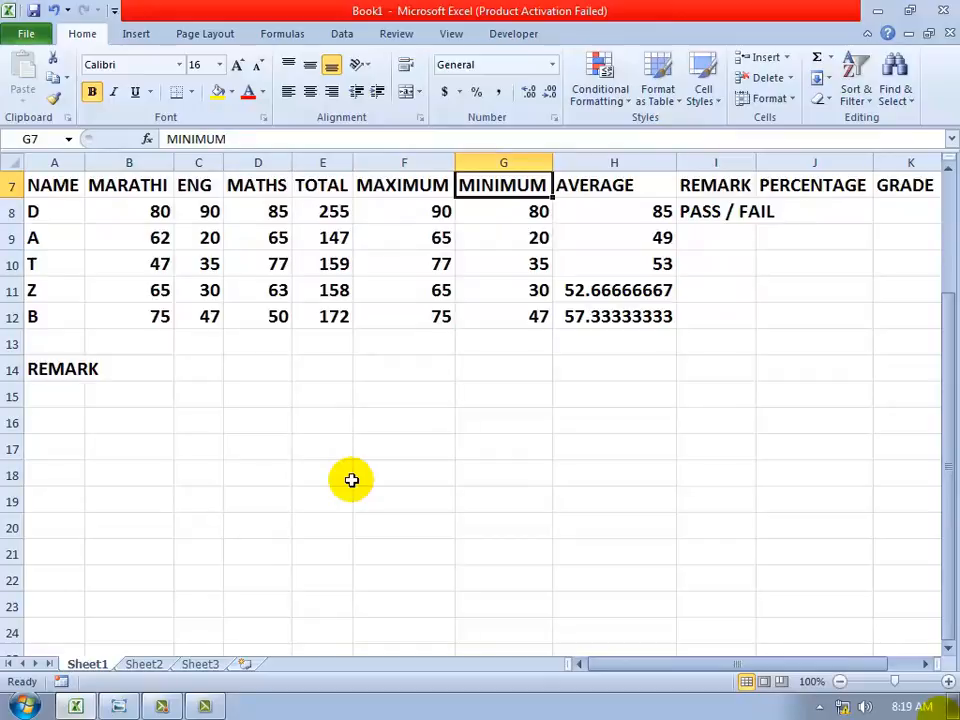
key(Down)
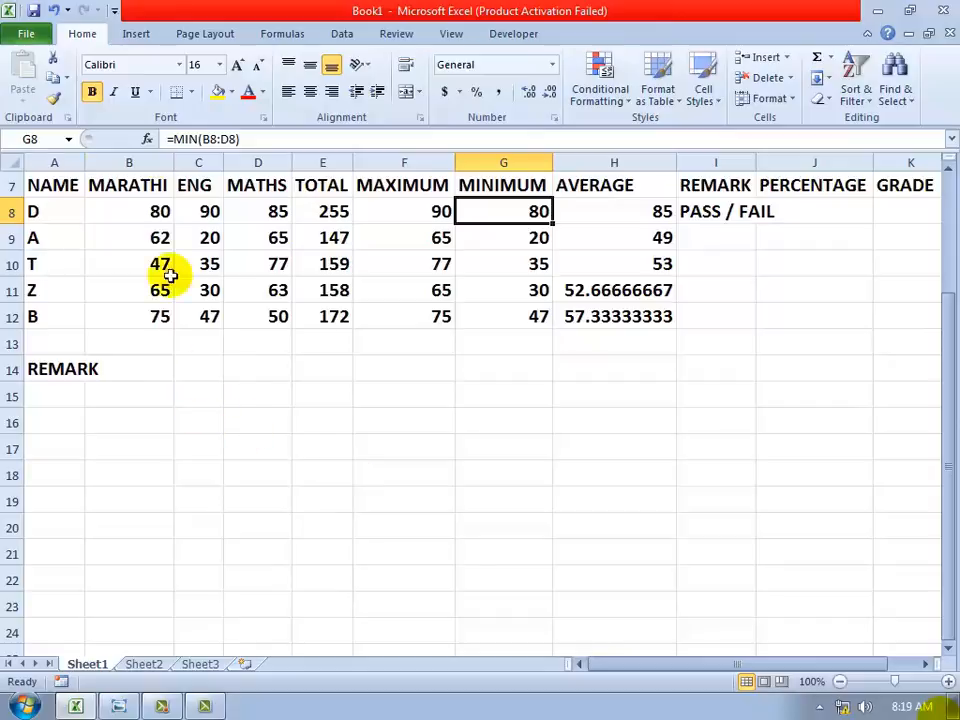
click(108, 203)
drag(108, 203, 282, 202)
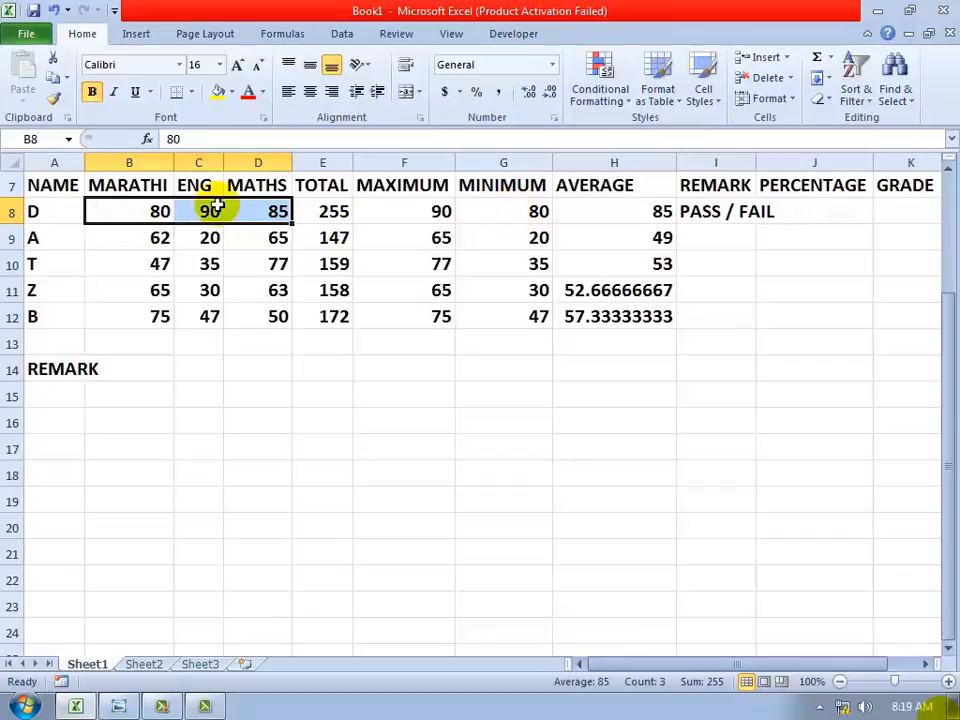
click(484, 209)
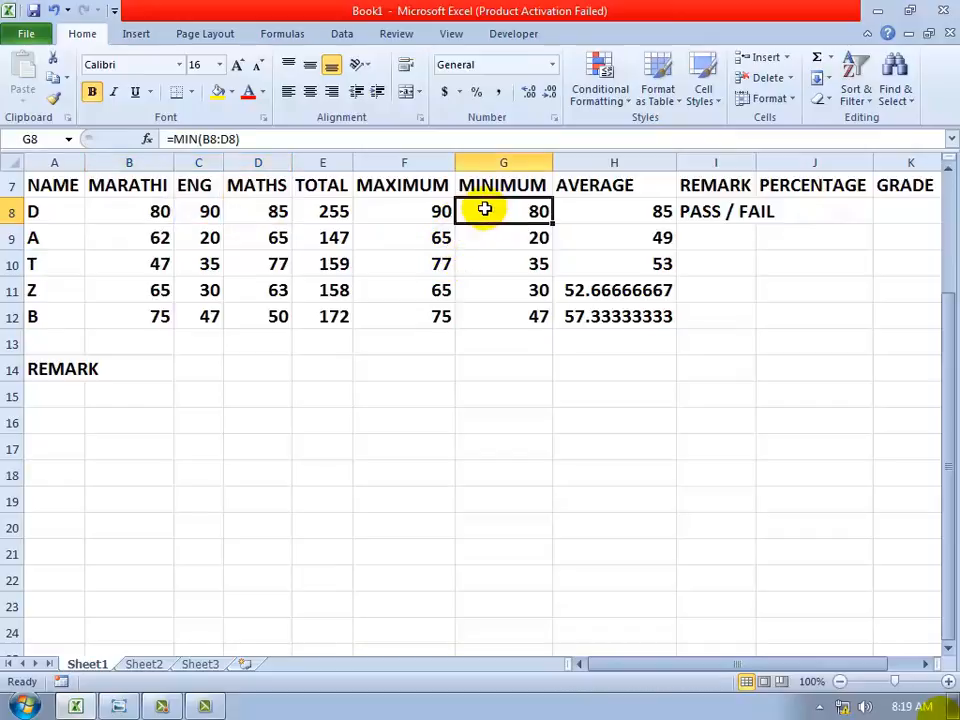
click(508, 240)
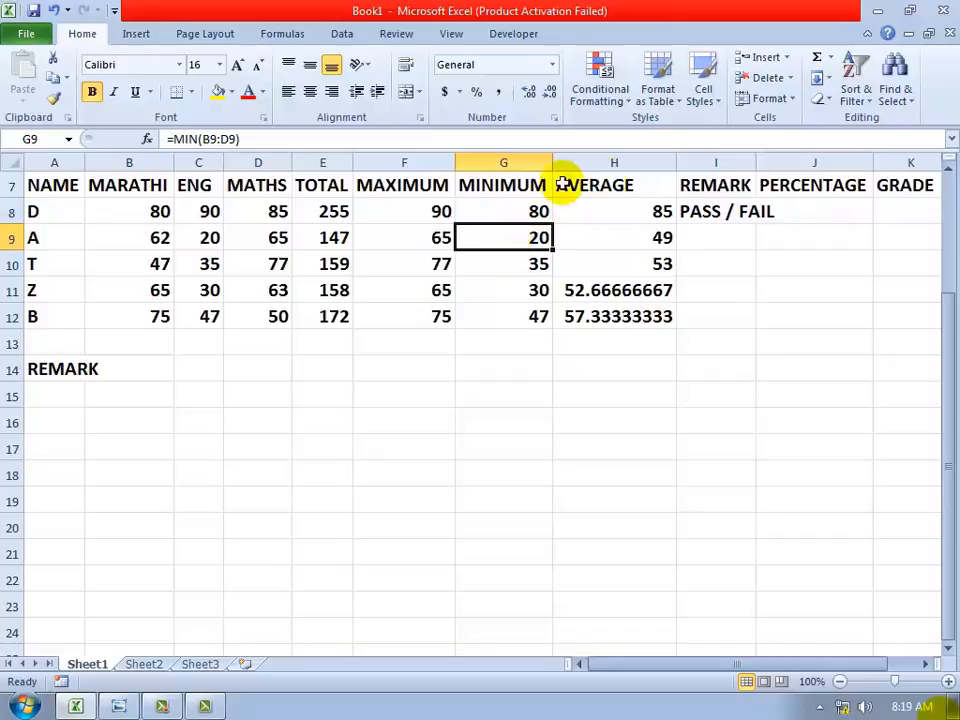
click(506, 265)
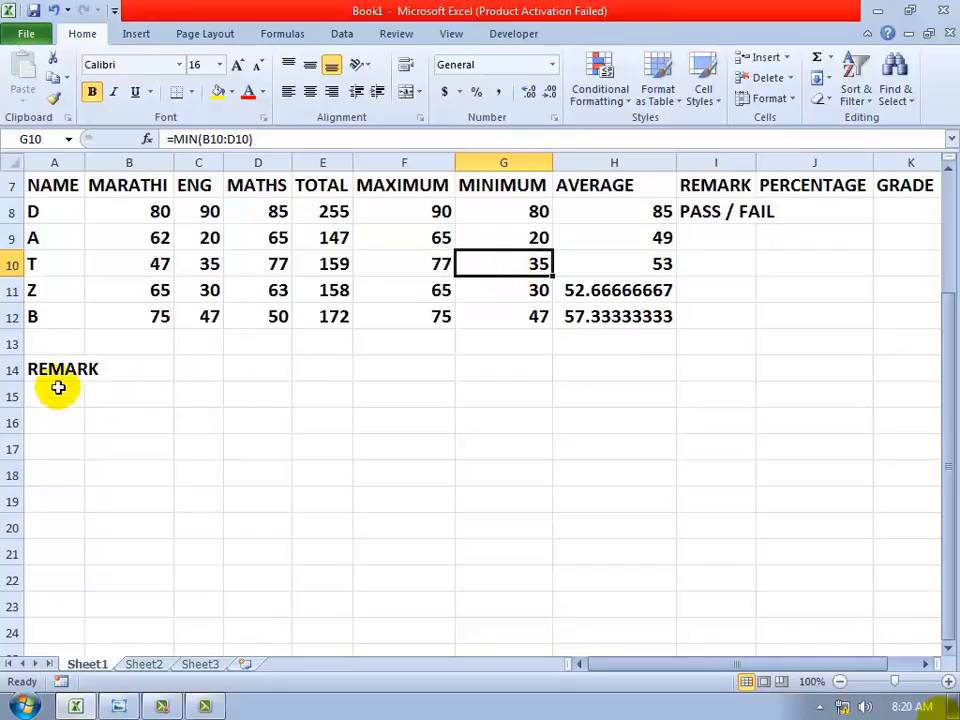
Clear the PASS / FAIL text from cell I8 under REMARK.
click(58, 393)
click(730, 216)
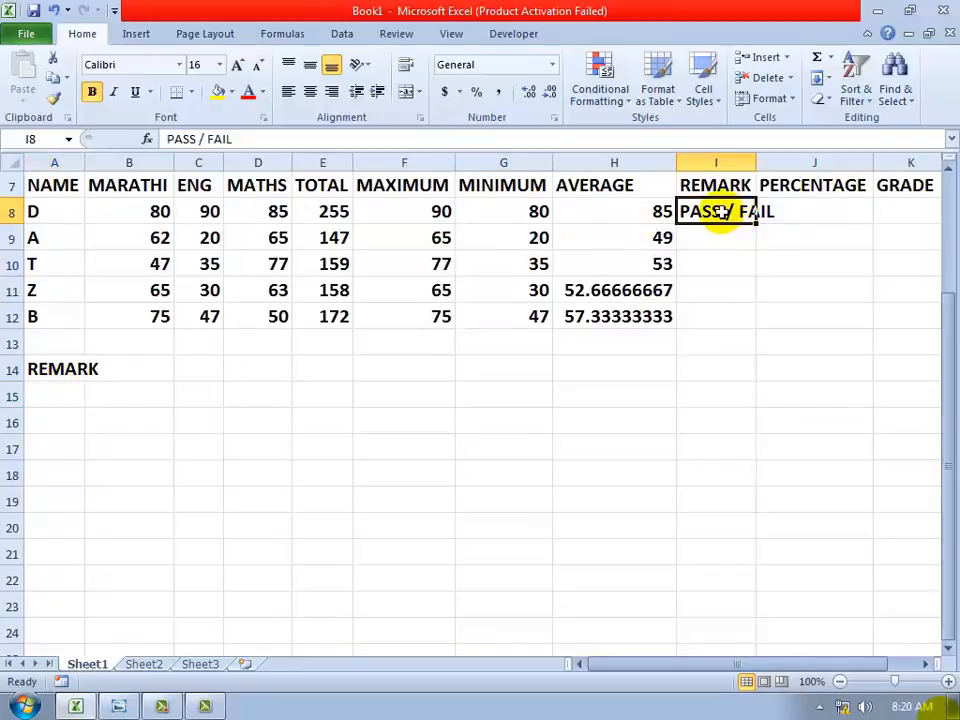
key(Delete)
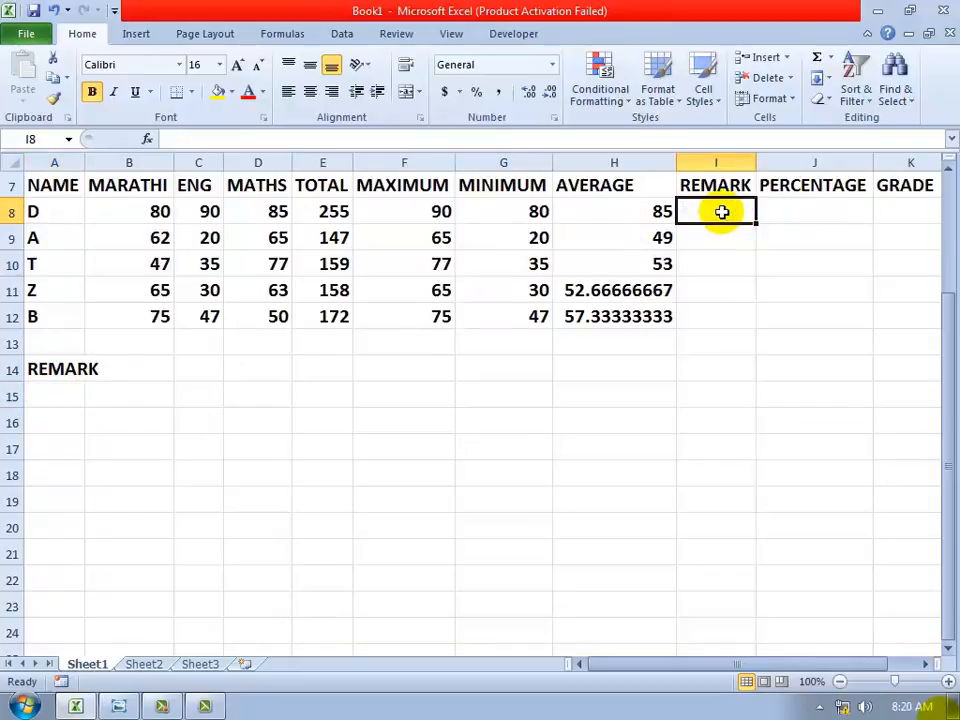
Enter the condition IF MINIMUM MARKS < 35 in cell A15 below the REMARK label.
click(37, 400)
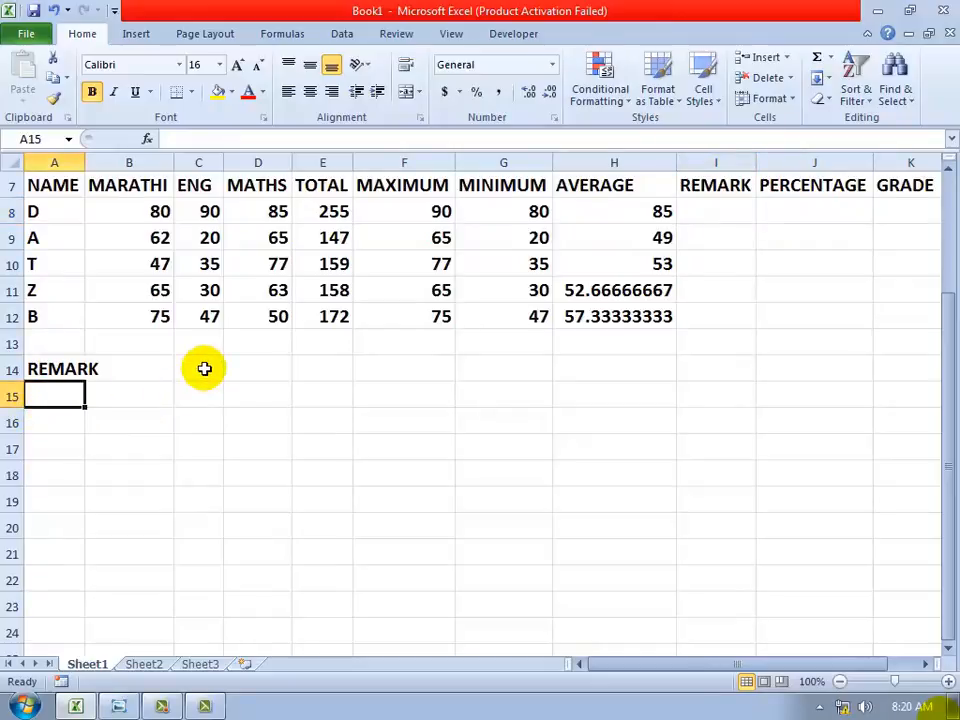
text(IF)
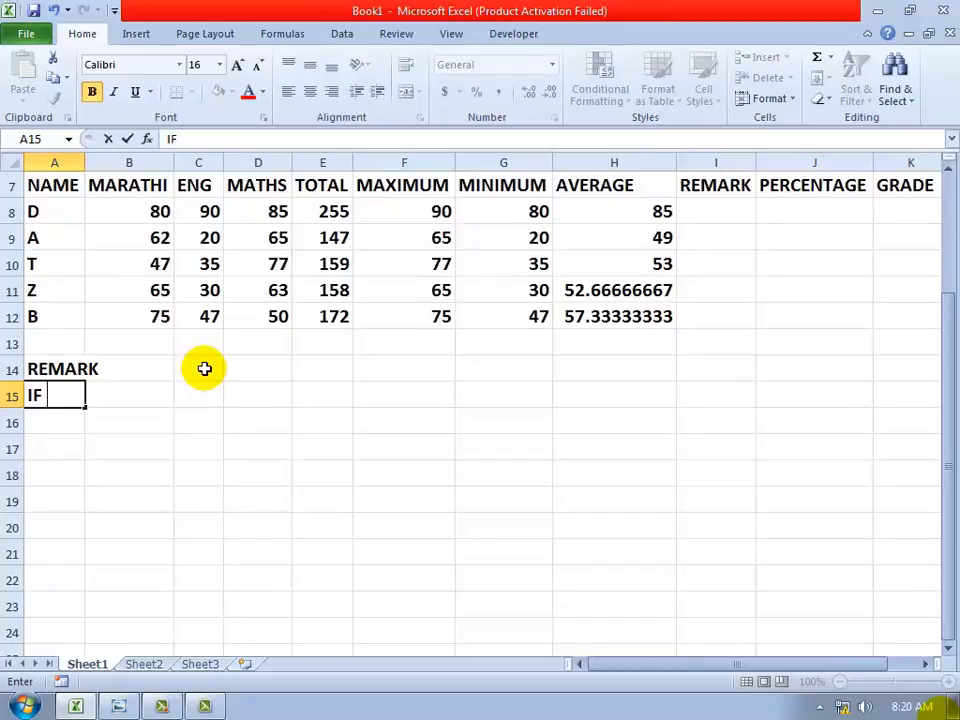
text( MINIM)
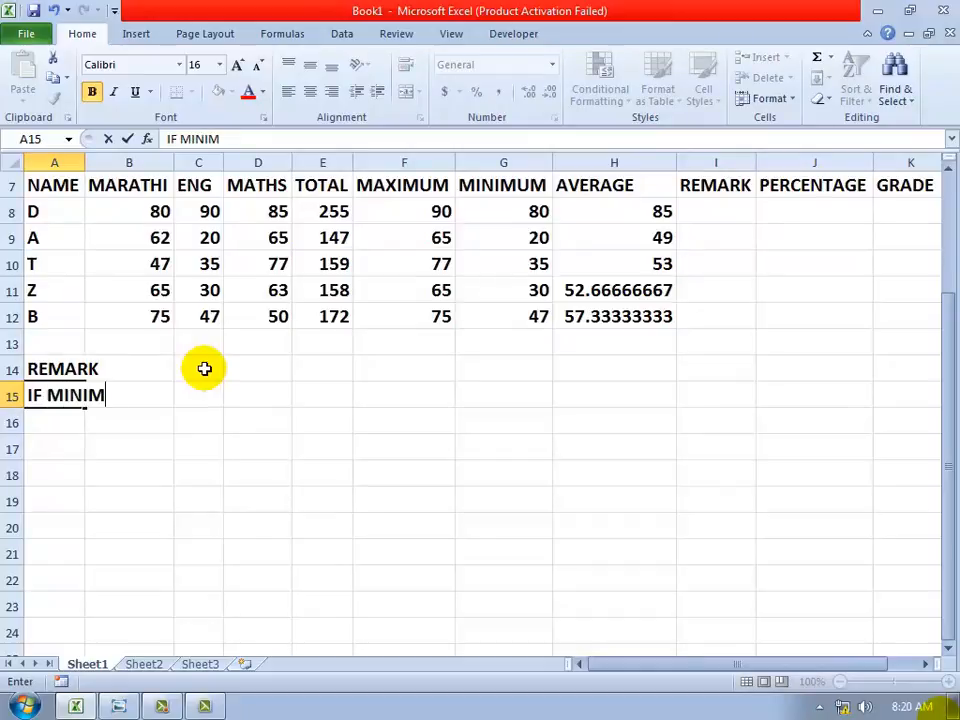
text(UM MARKS )
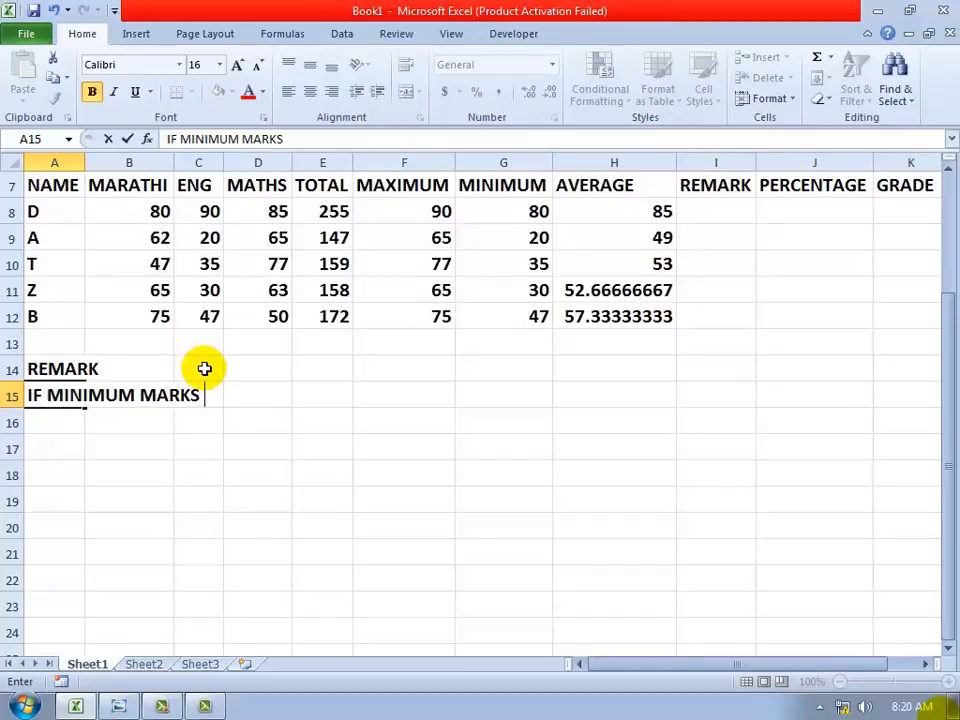
text(<)
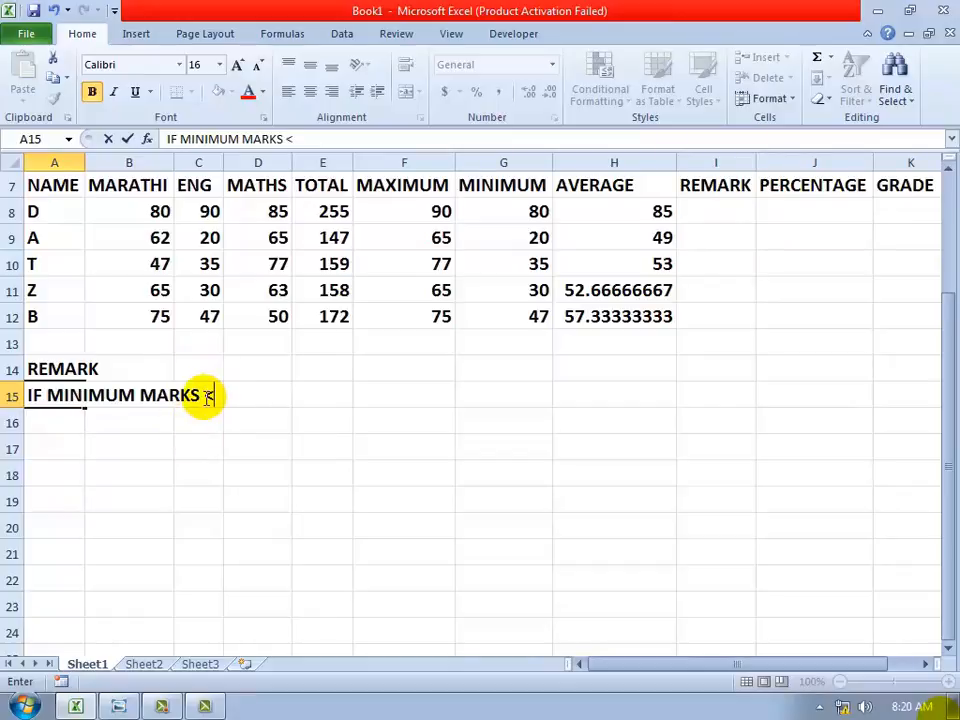
text( 35)
key(Return)
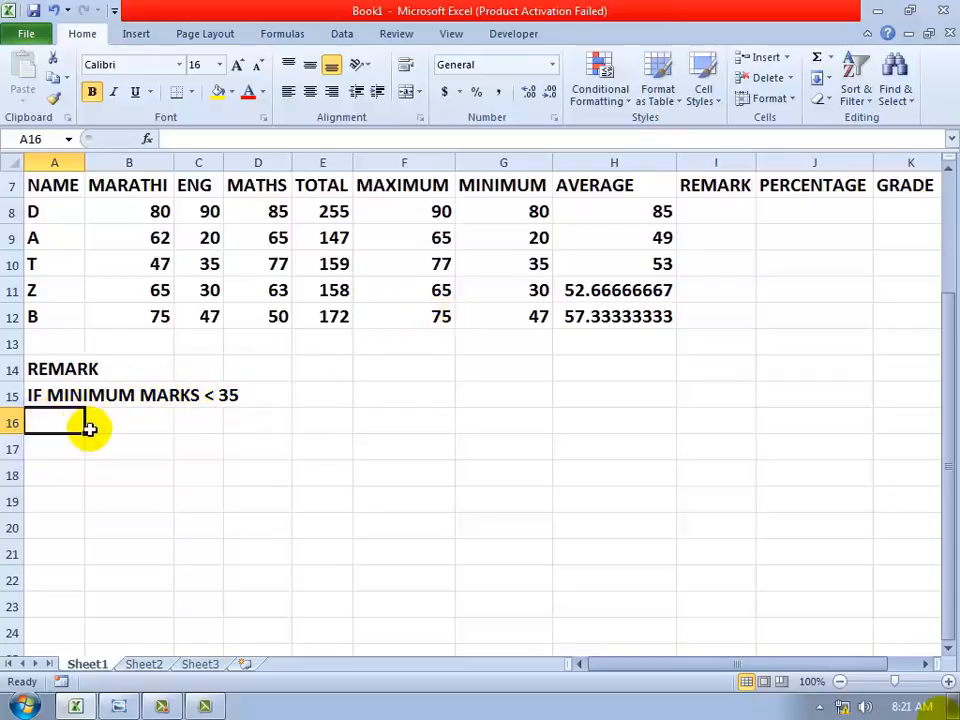
Enter the two outcomes below the condition: FAIL in A16 and PASS in A17.
text(FAIL)
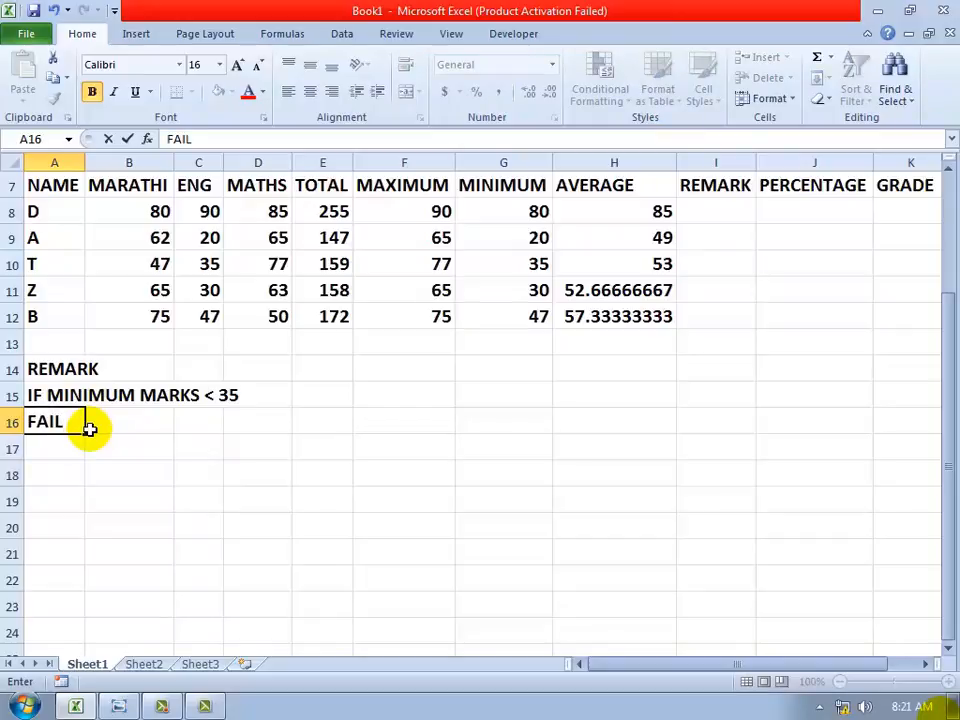
key(Return)
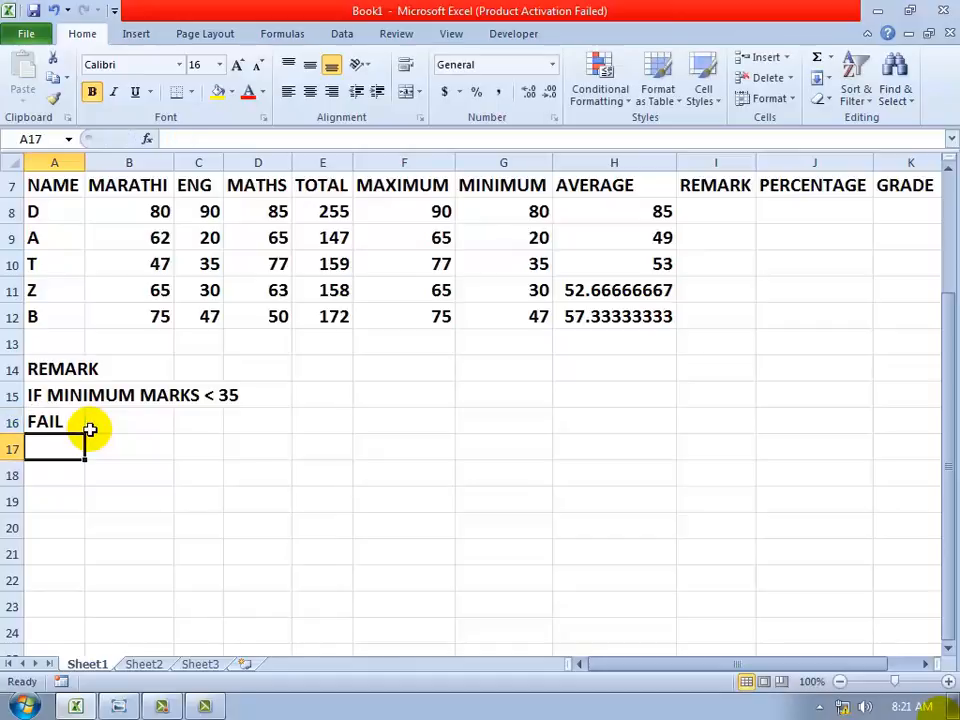
text(PASS)
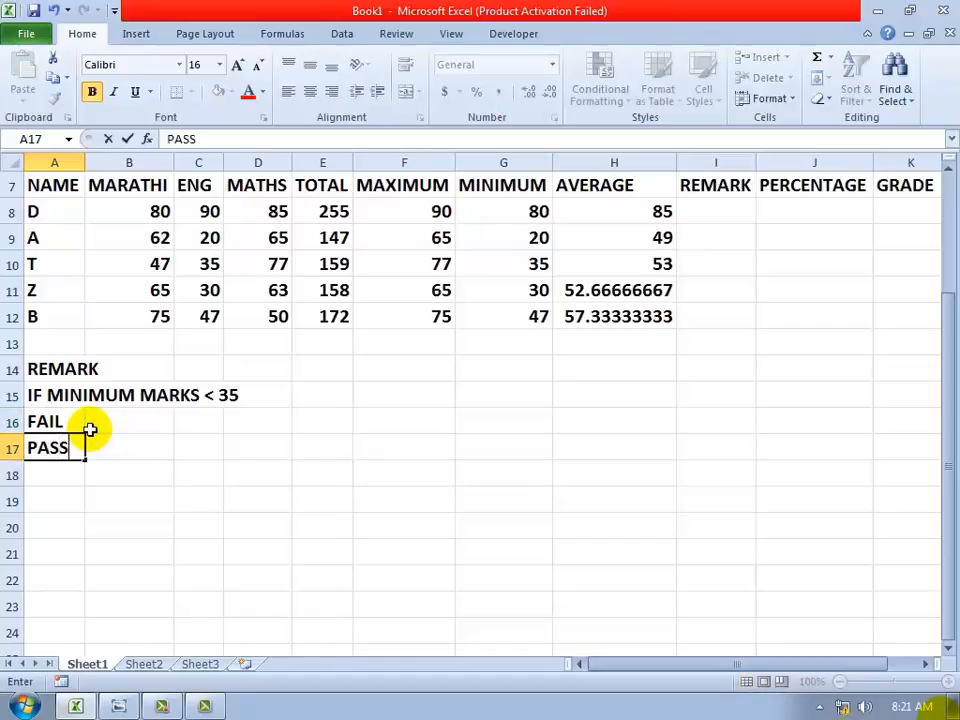
key(Return)
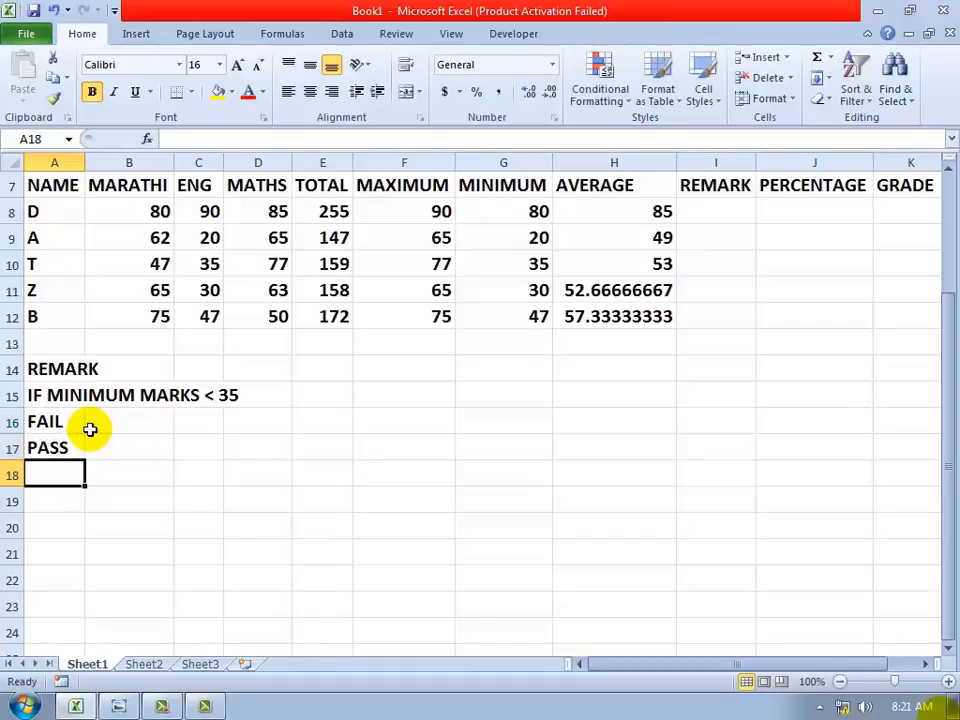
Review the written condition and its outcomes in rows 15 to 17 against the MINIMUM column, and select cell I8 under REMARK.
click(205, 395)
click(322, 400)
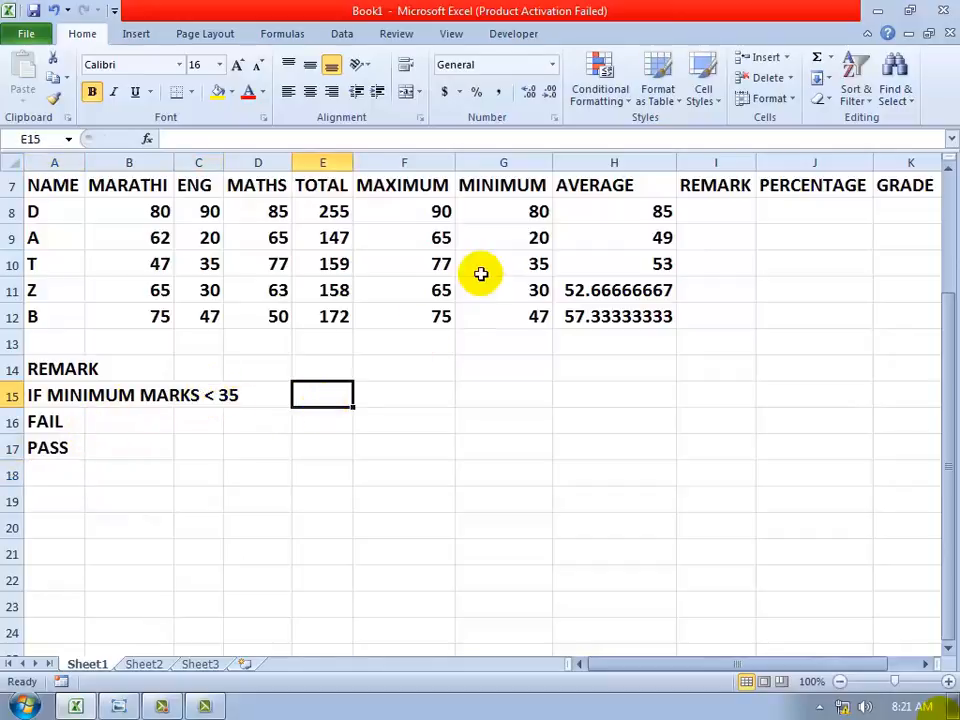
click(491, 210)
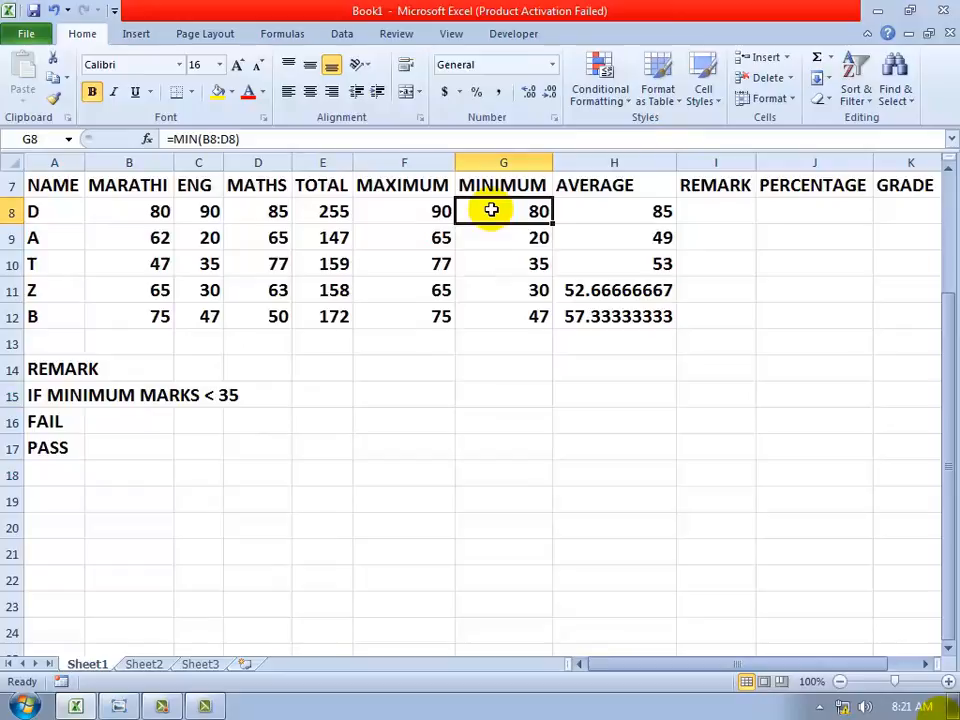
click(364, 452)
click(150, 395)
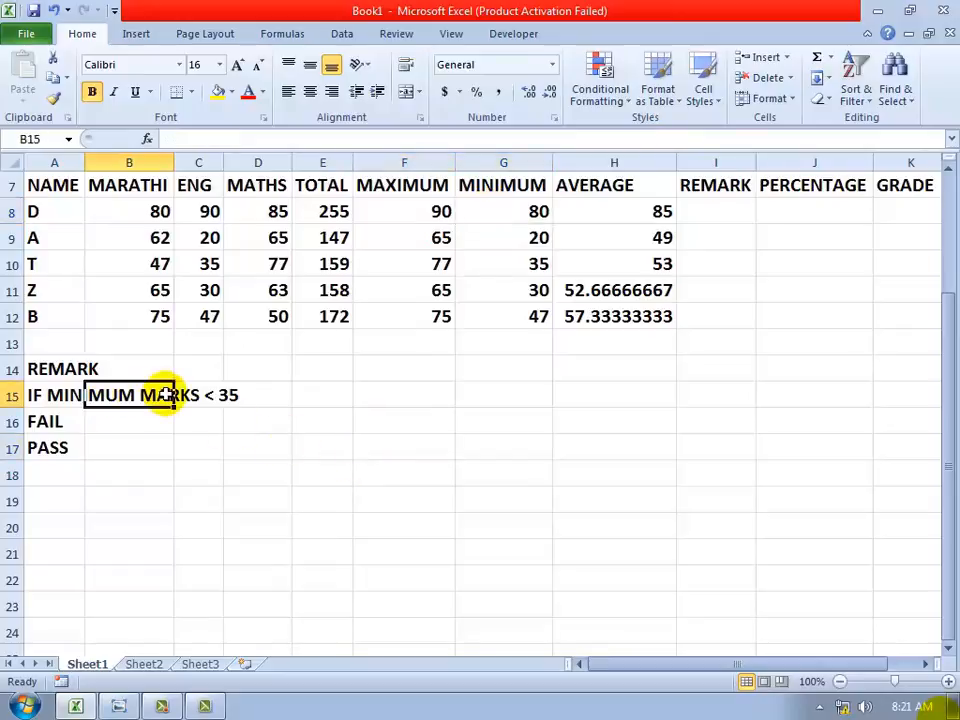
click(240, 390)
click(26, 420)
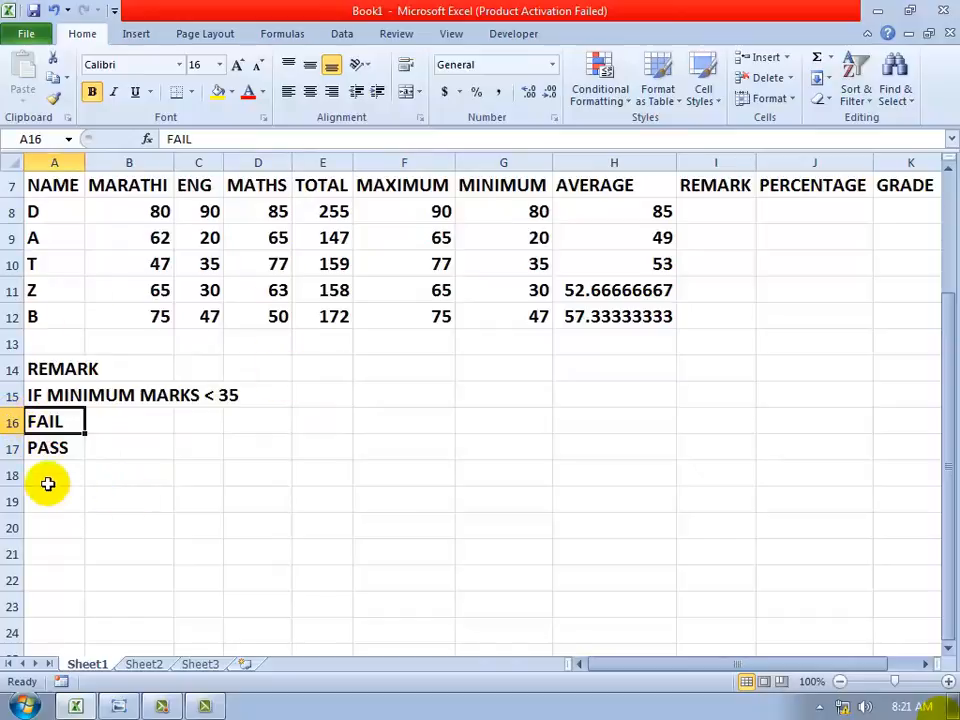
click(35, 453)
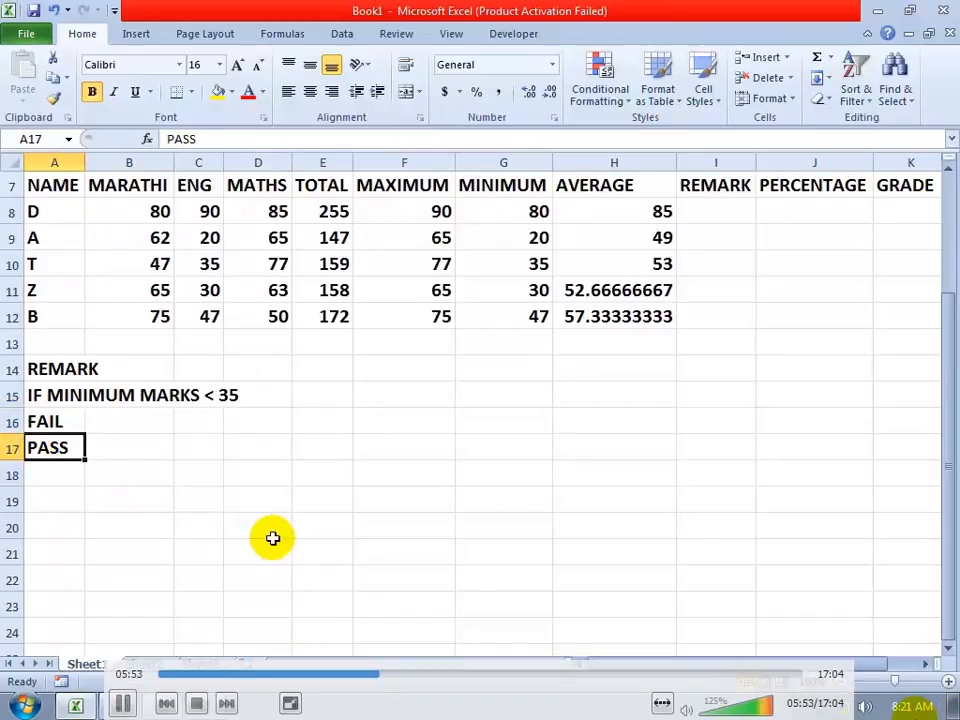
click(709, 211)
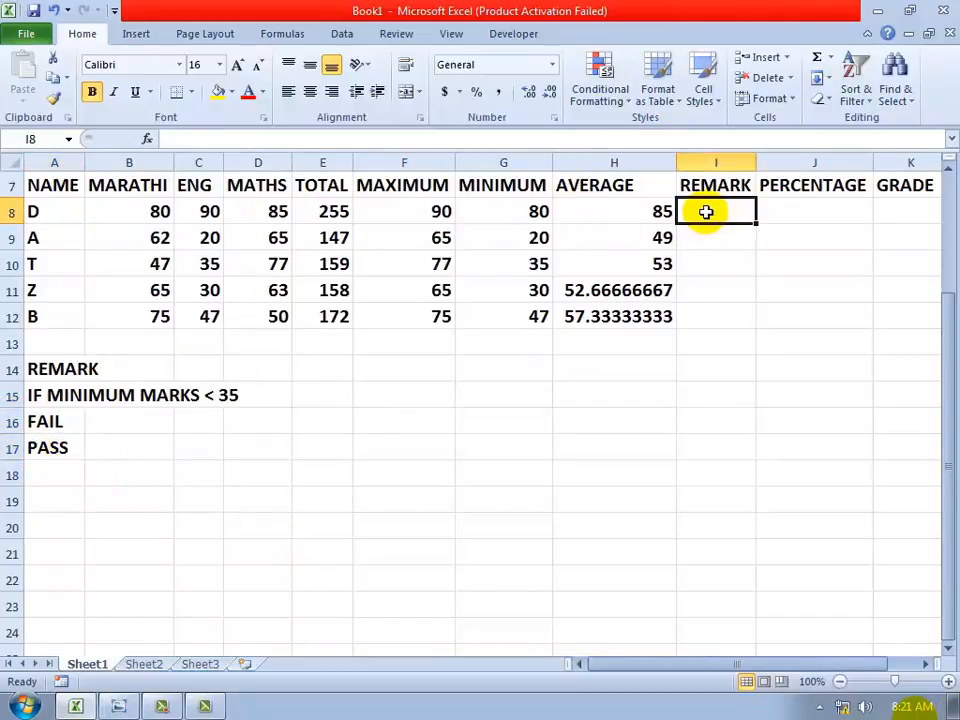
click(166, 711)
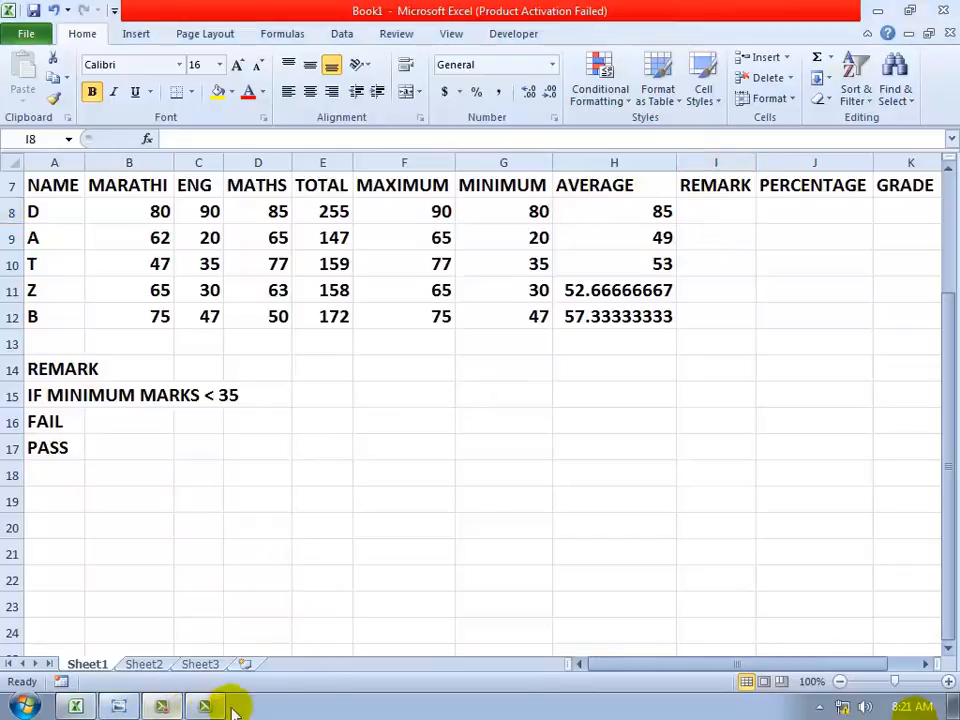
click(908, 572)
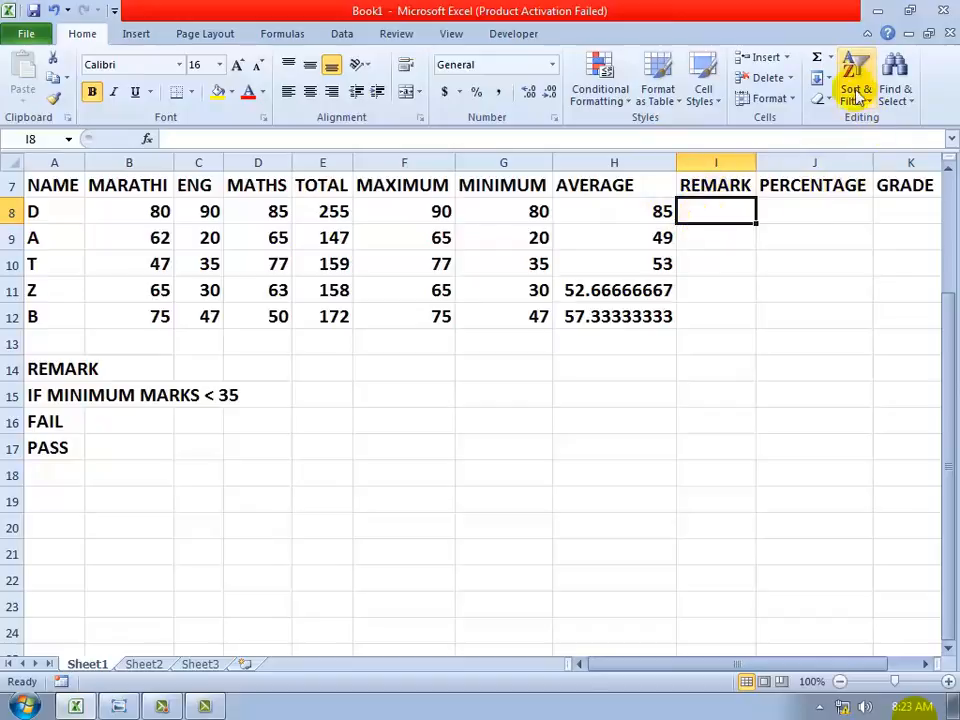
click(831, 58)
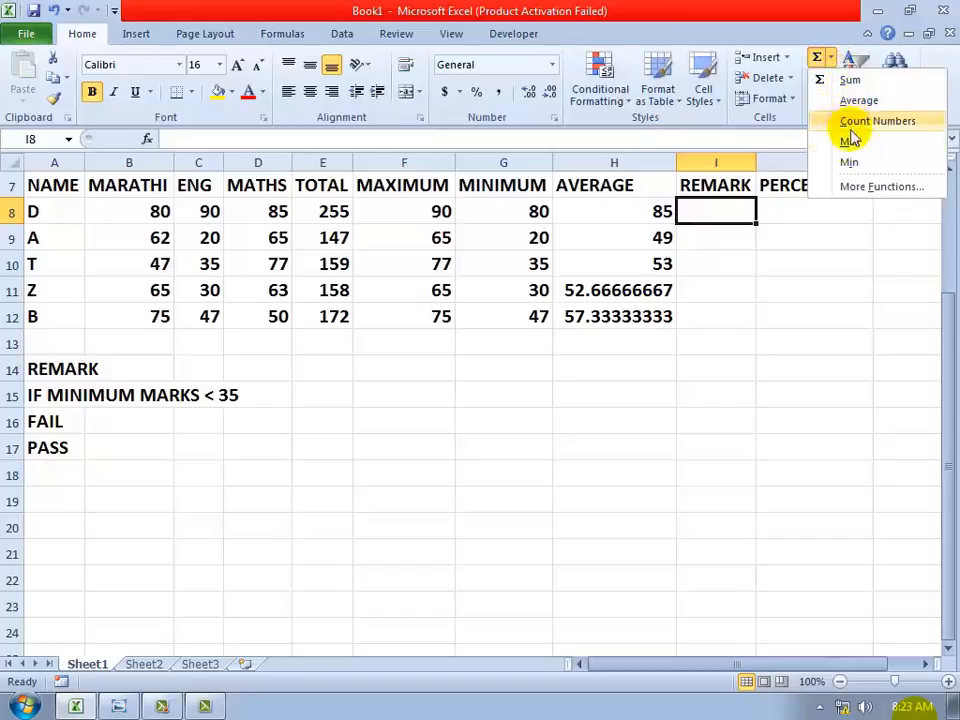
click(836, 190)
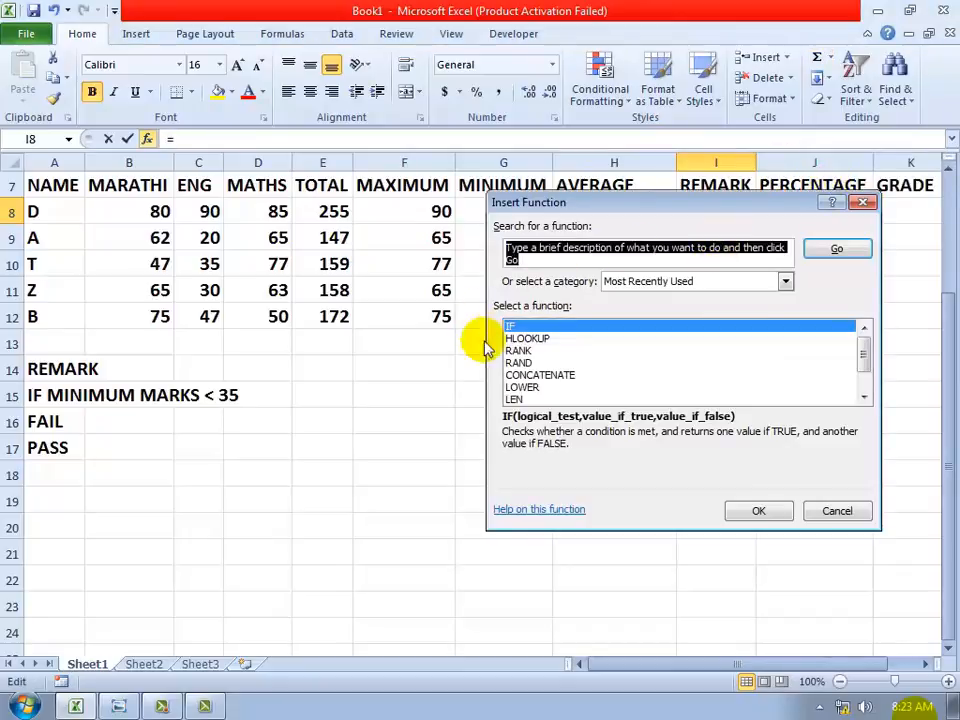
drag(509, 340, 512, 388)
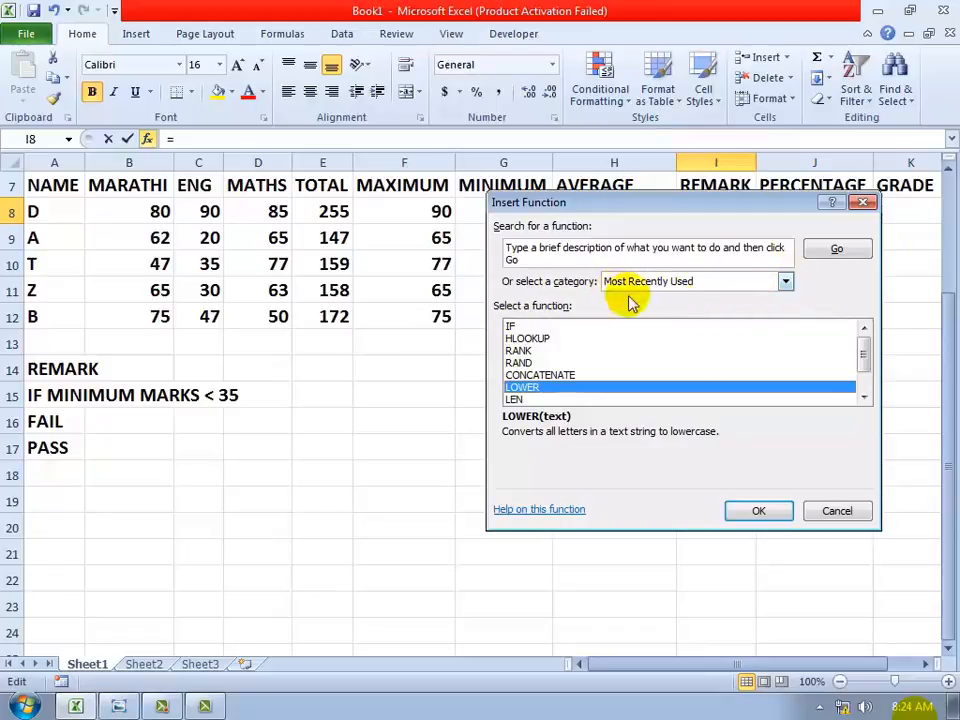
click(786, 283)
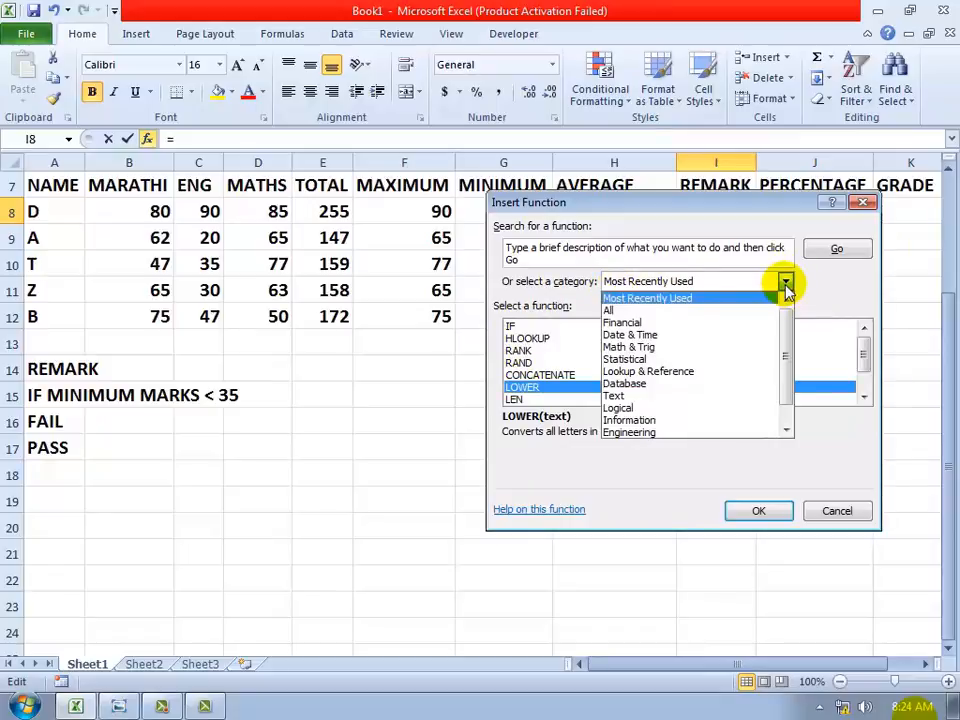
click(612, 311)
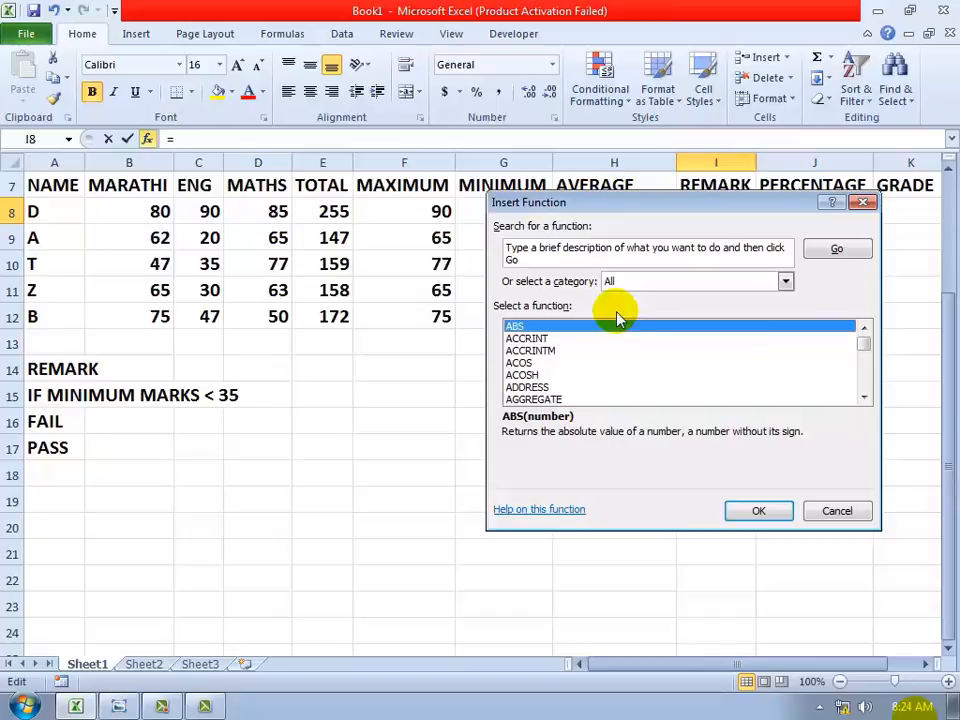
click(526, 340)
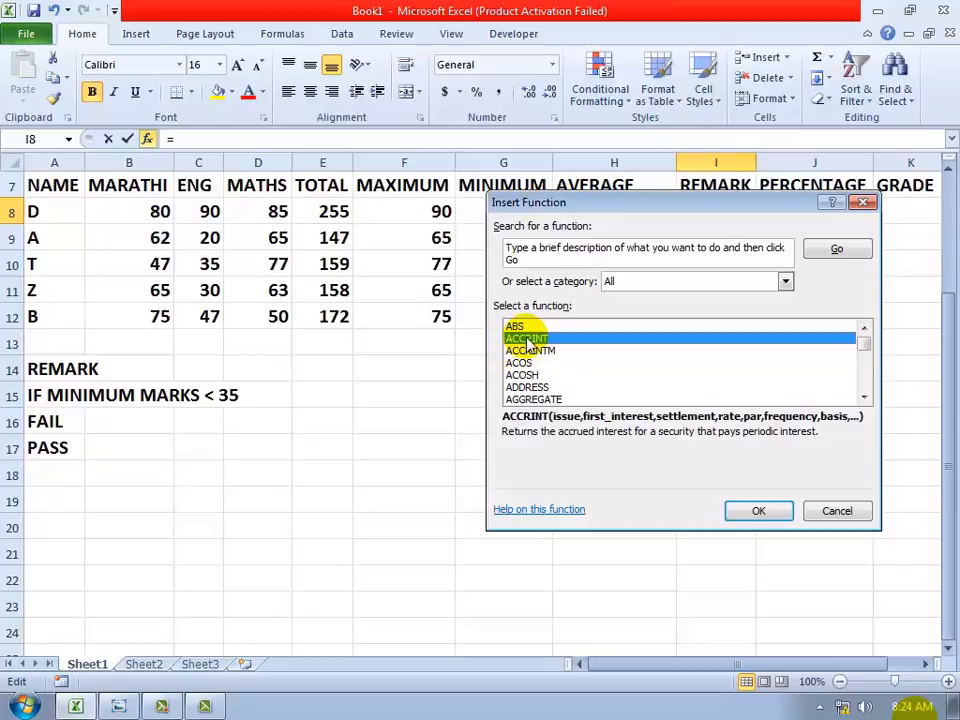
key(i)
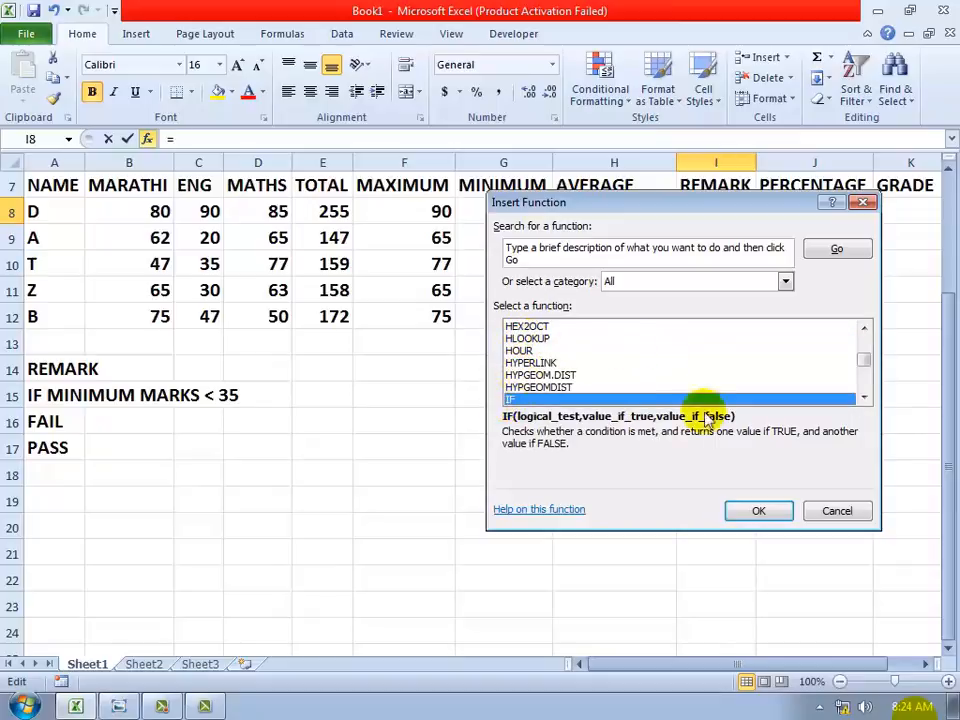
click(749, 508)
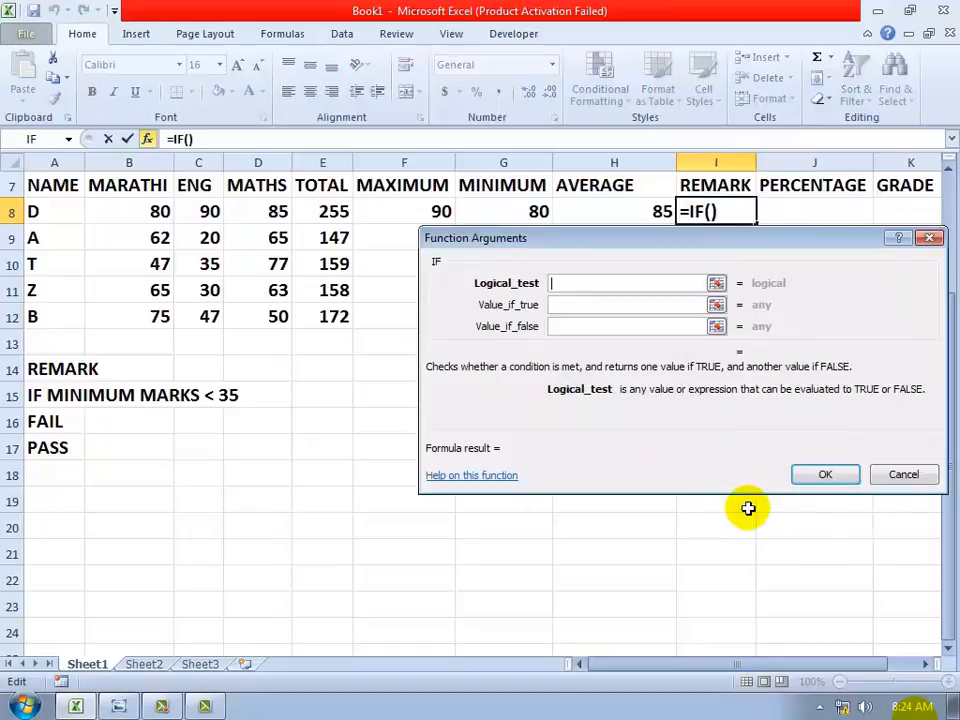
click(912, 476)
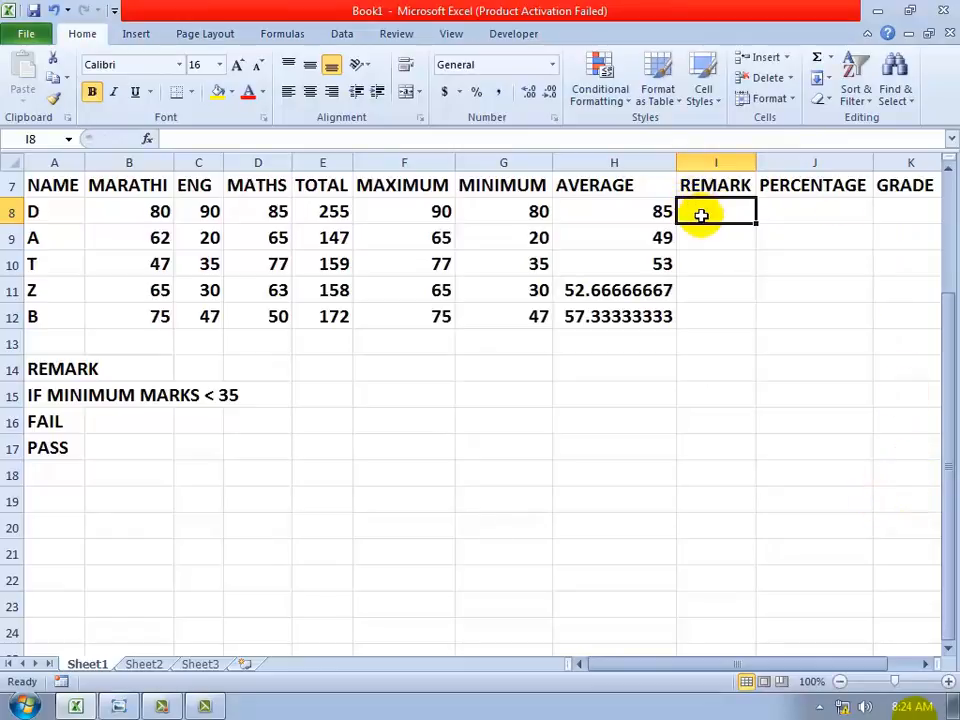
Insert the IF function from the Most Recently Used category into cell I8, and move its arguments dialog below the marks table.
click(833, 60)
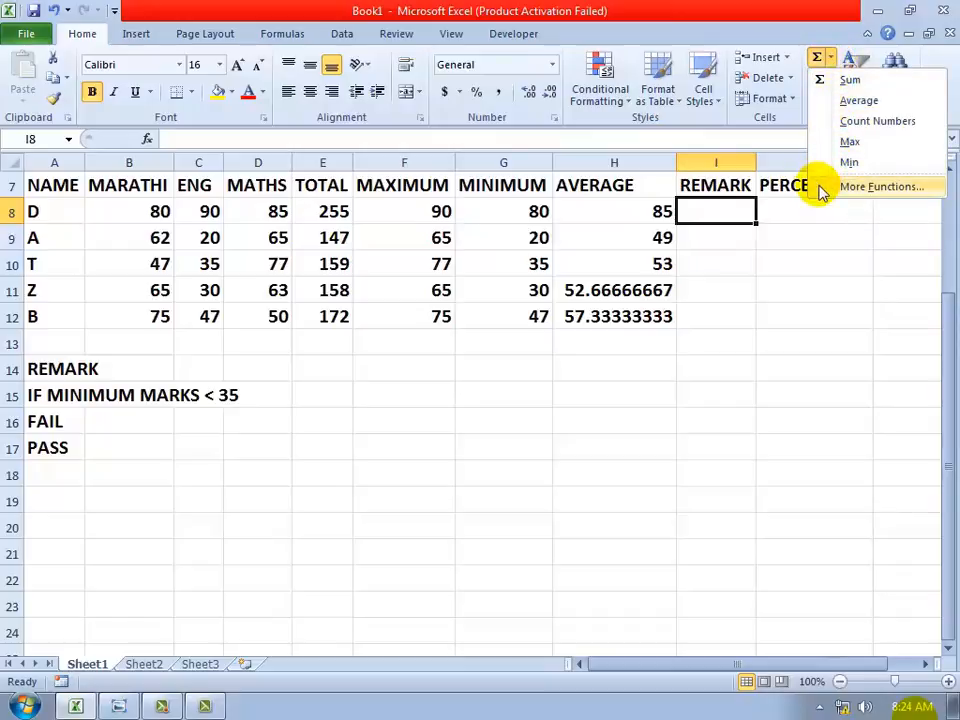
click(868, 187)
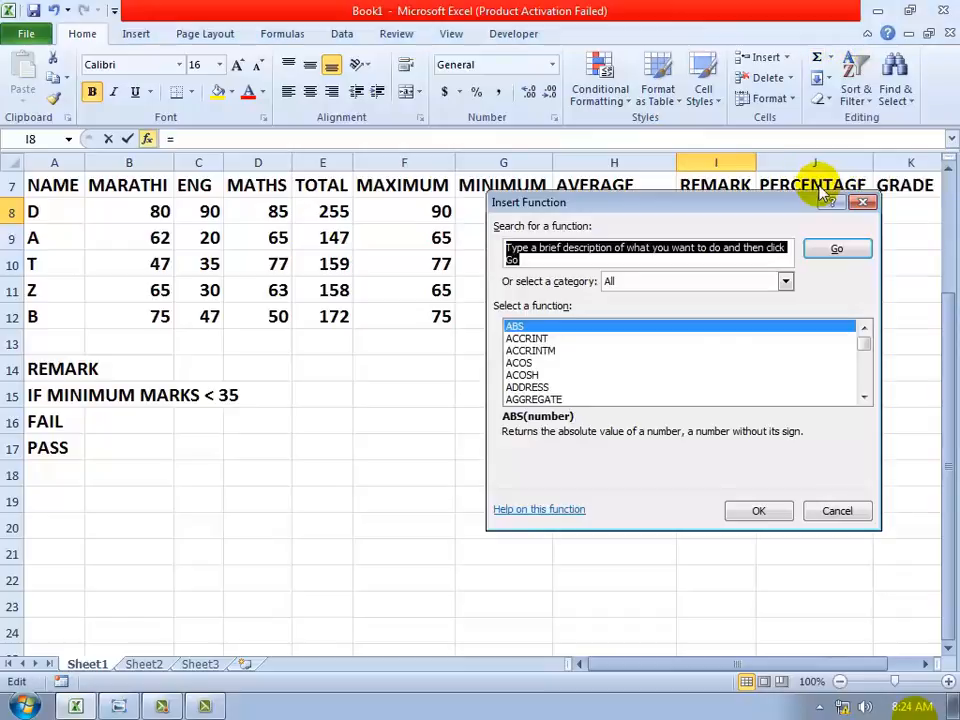
click(785, 281)
click(680, 300)
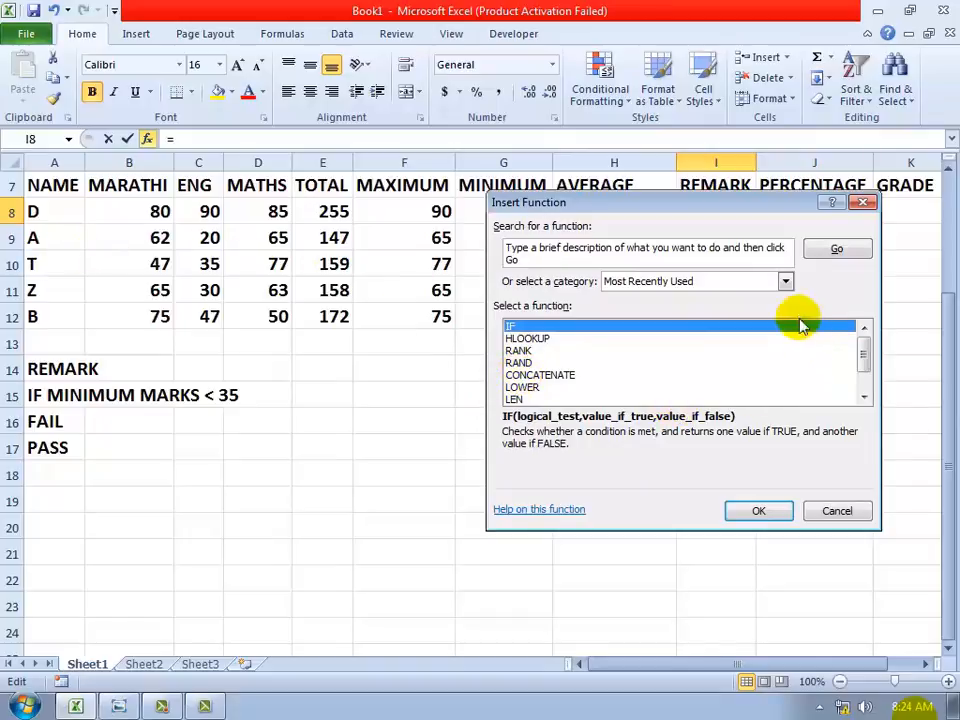
click(786, 283)
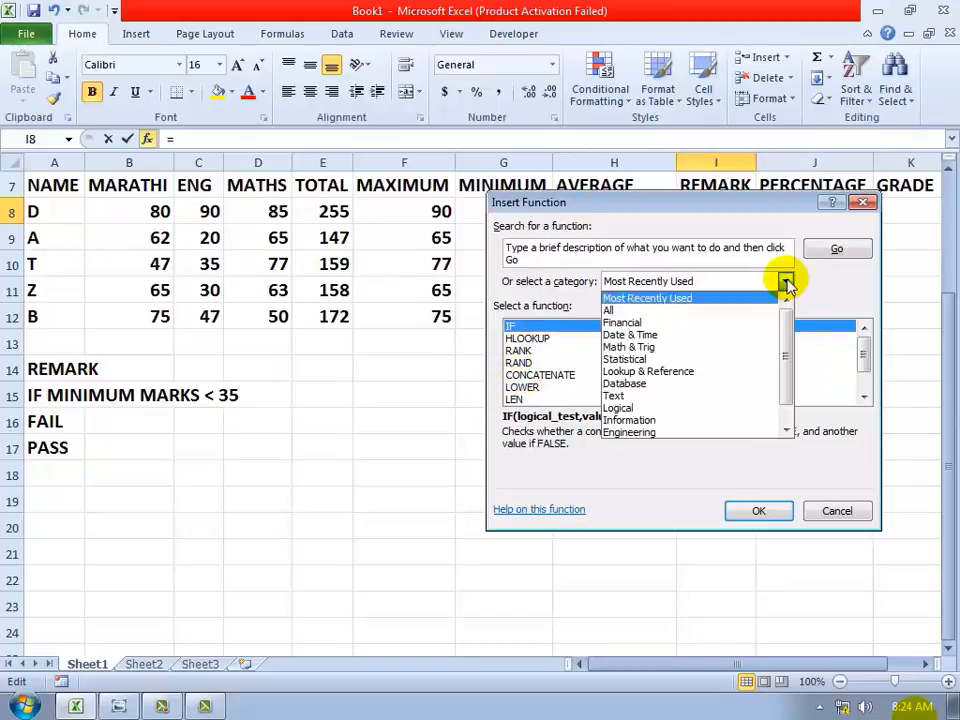
click(608, 300)
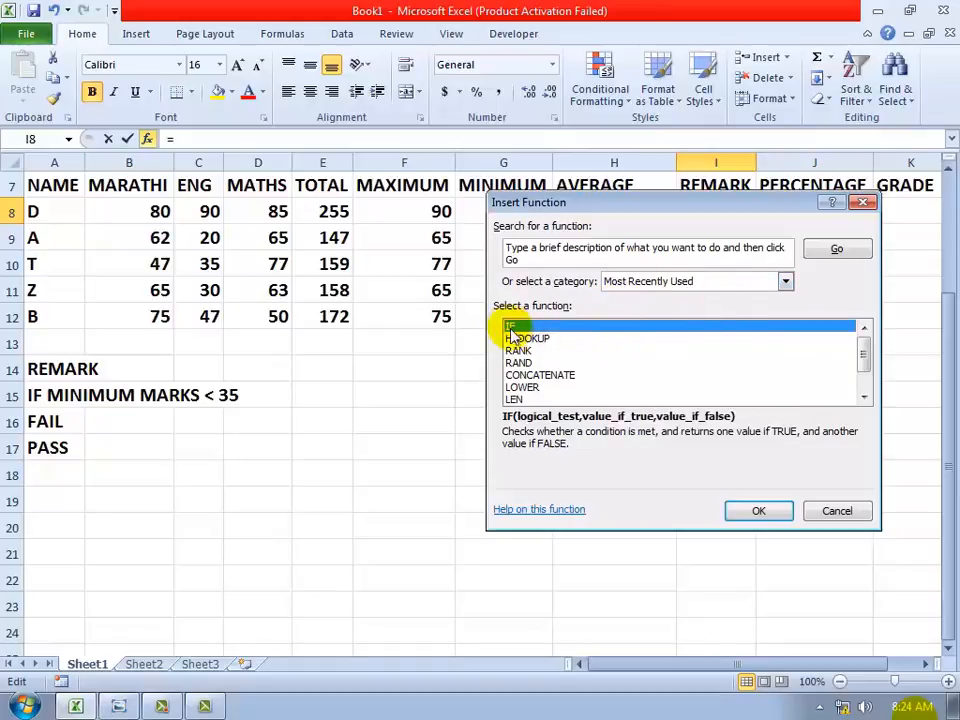
click(752, 518)
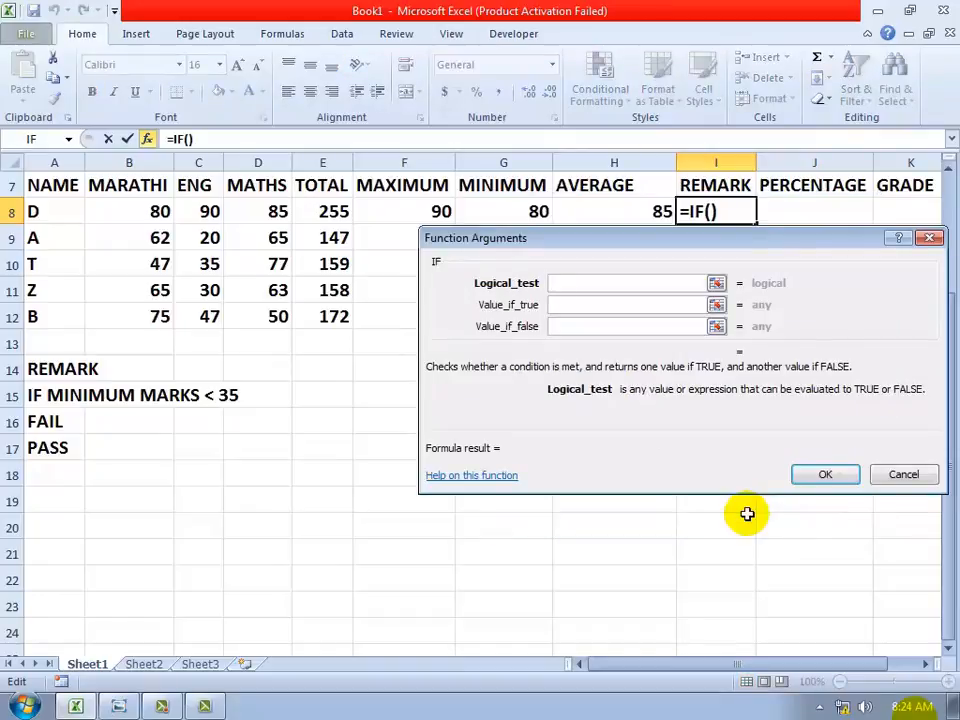
drag(658, 242, 558, 158)
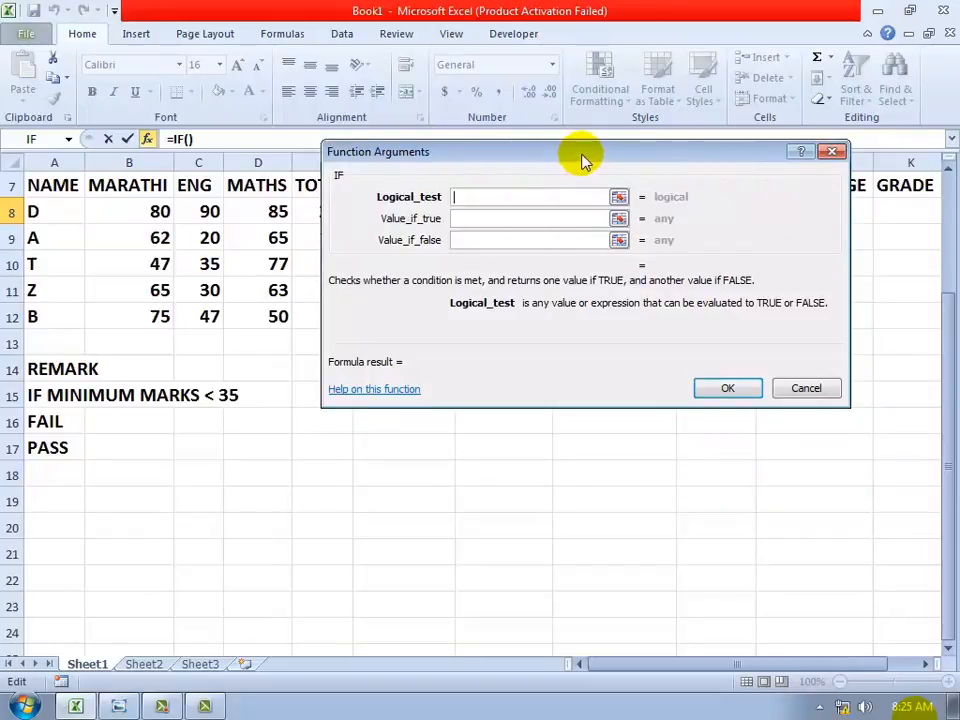
drag(585, 160, 558, 385)
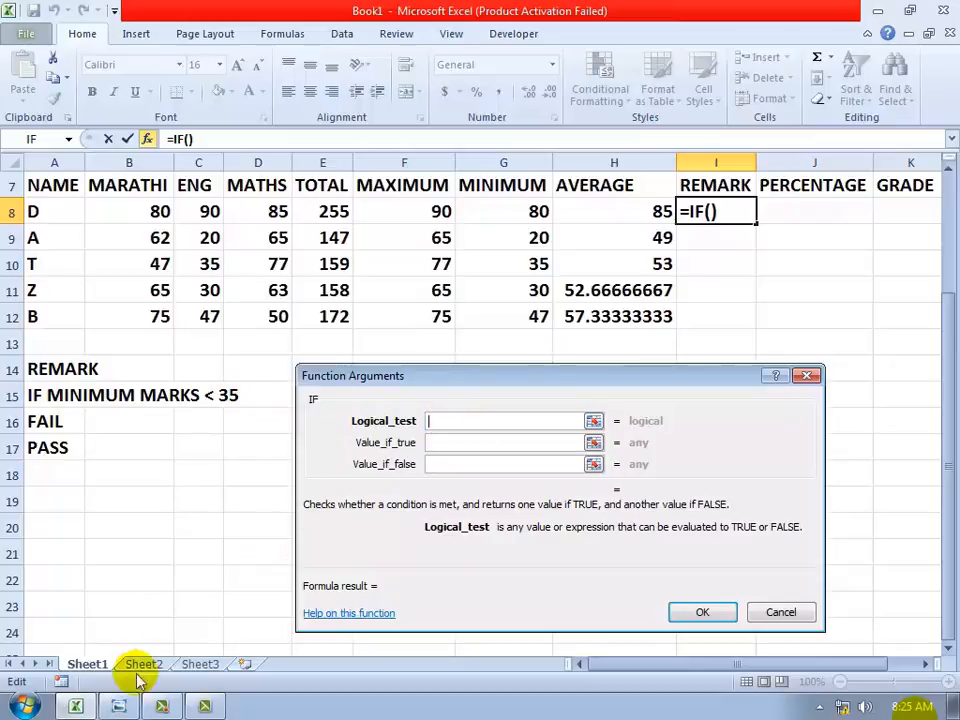
Check the < key on the keyboard picture in Windows Photo Viewer, and back in Excel set the IF function's logical test to G8<35.
click(119, 705)
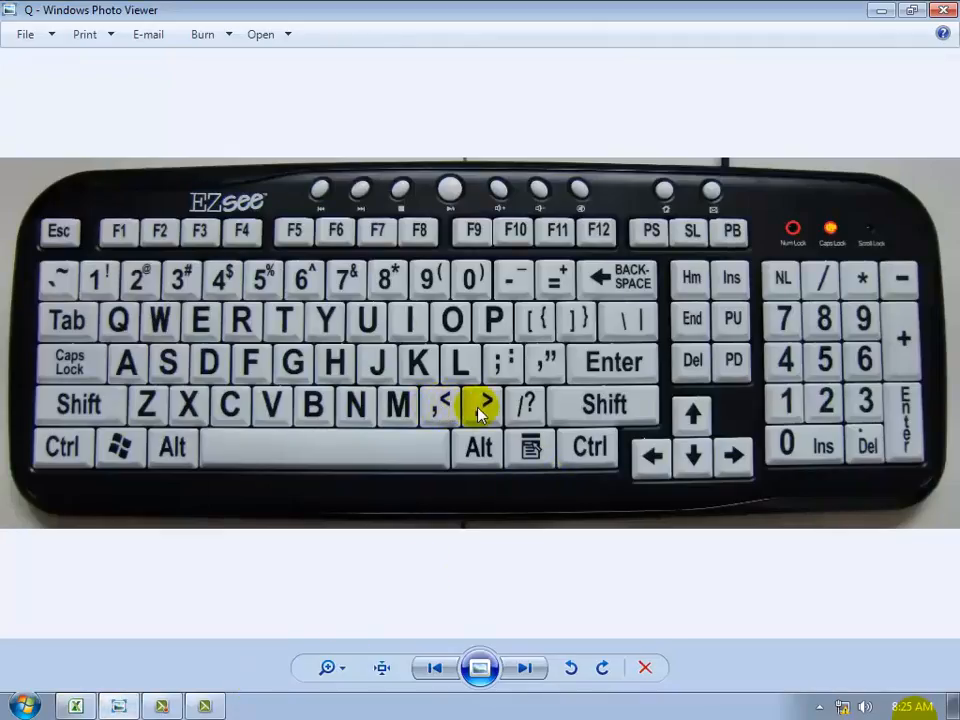
click(881, 10)
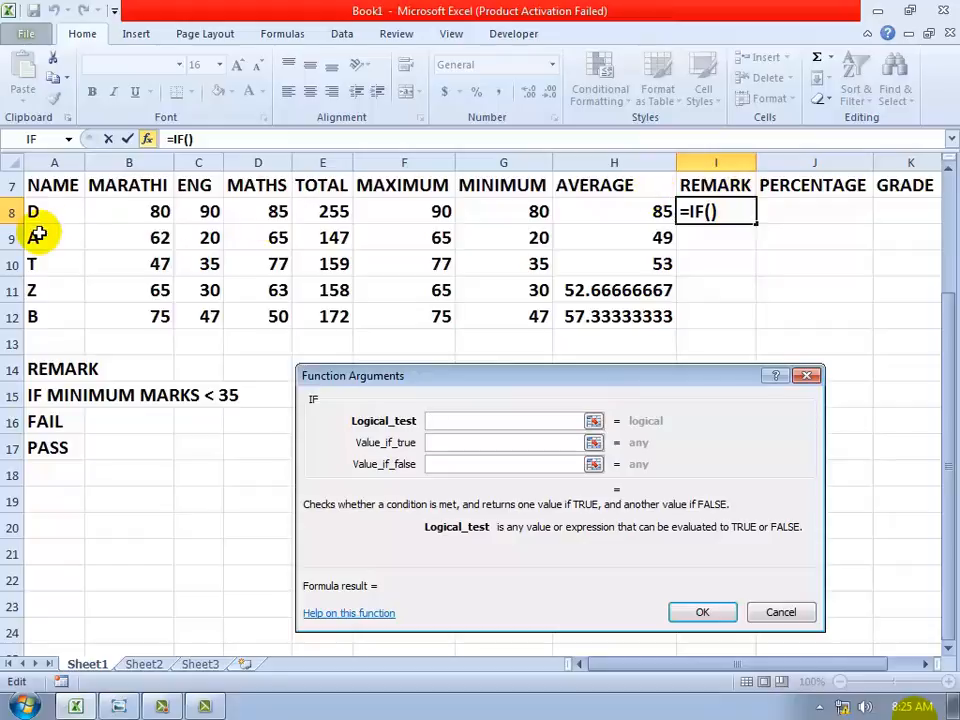
click(498, 206)
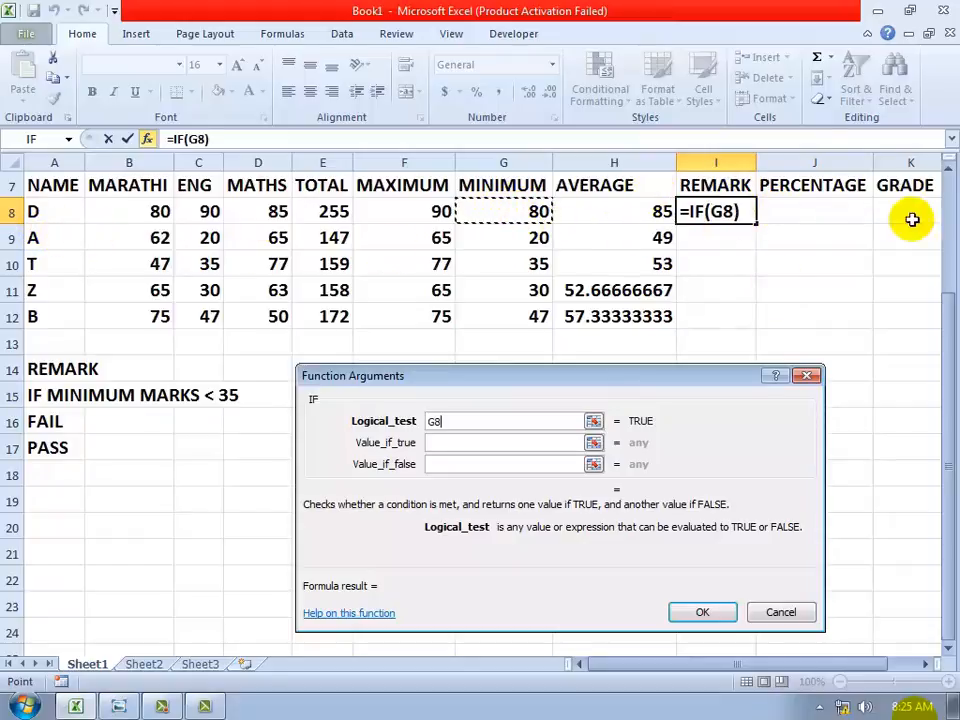
click(490, 182)
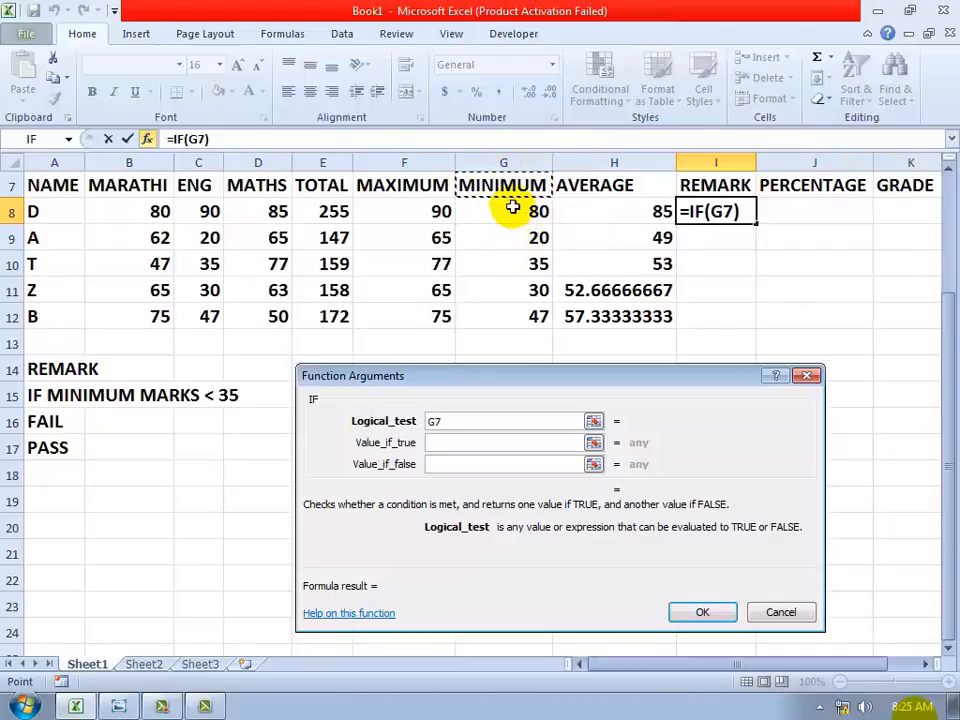
click(512, 207)
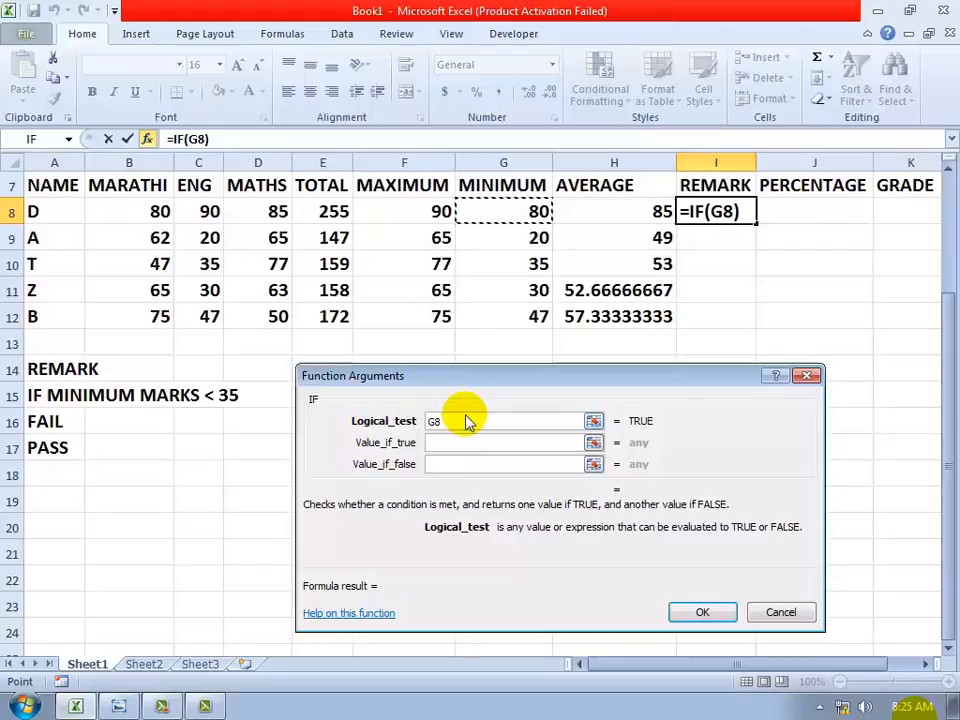
text(<)
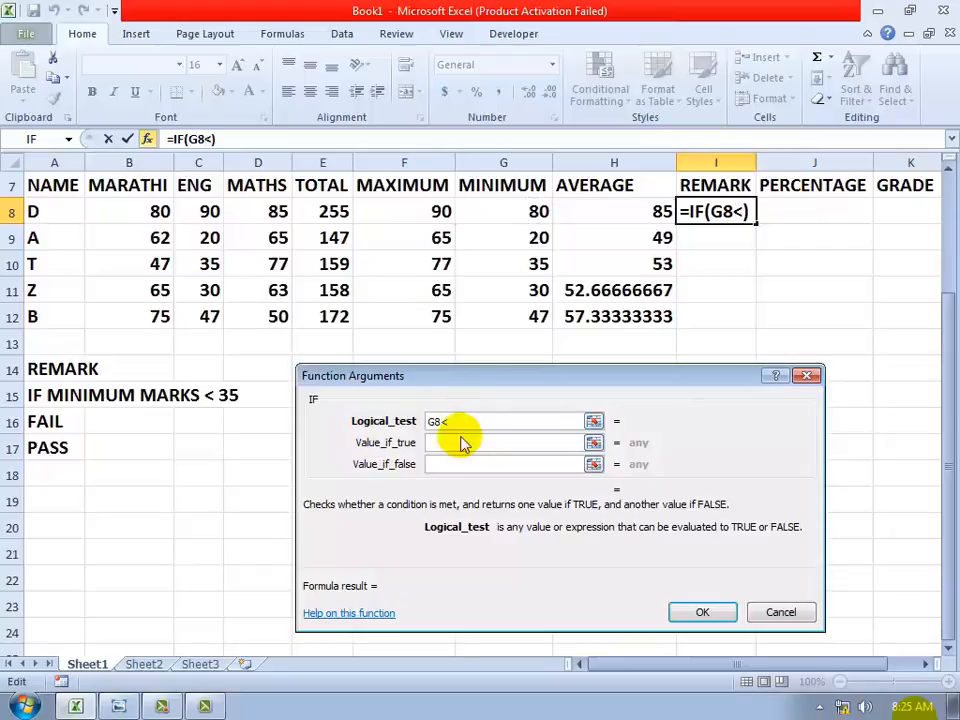
text(35)
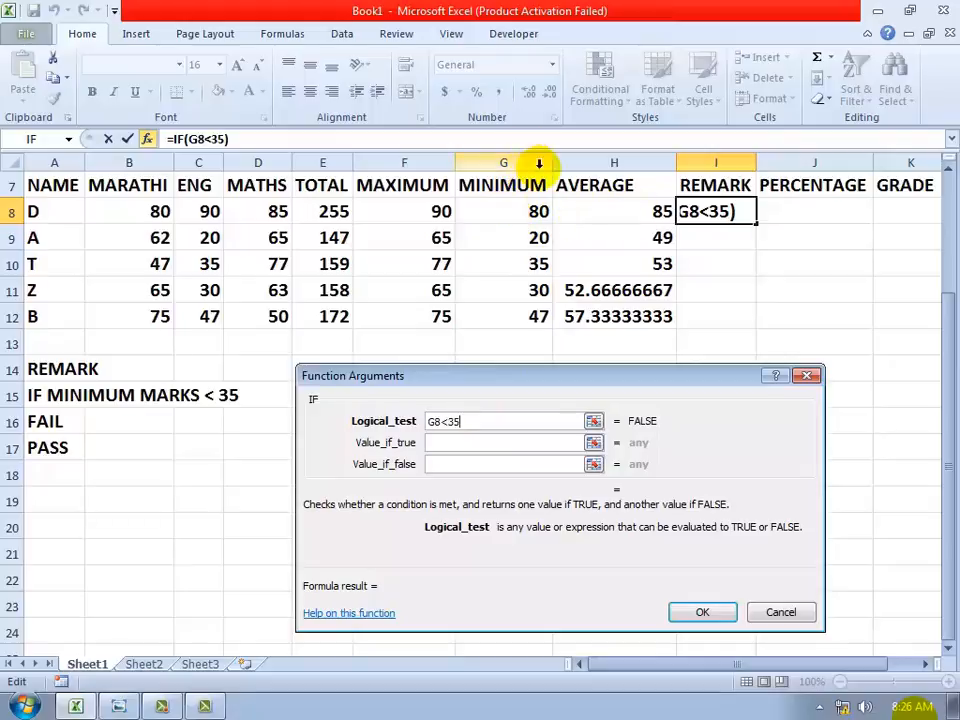
Complete the IF function with "FAIL" if true and "PASS" if false, and fill the formula from I8 down to I12.
click(435, 443)
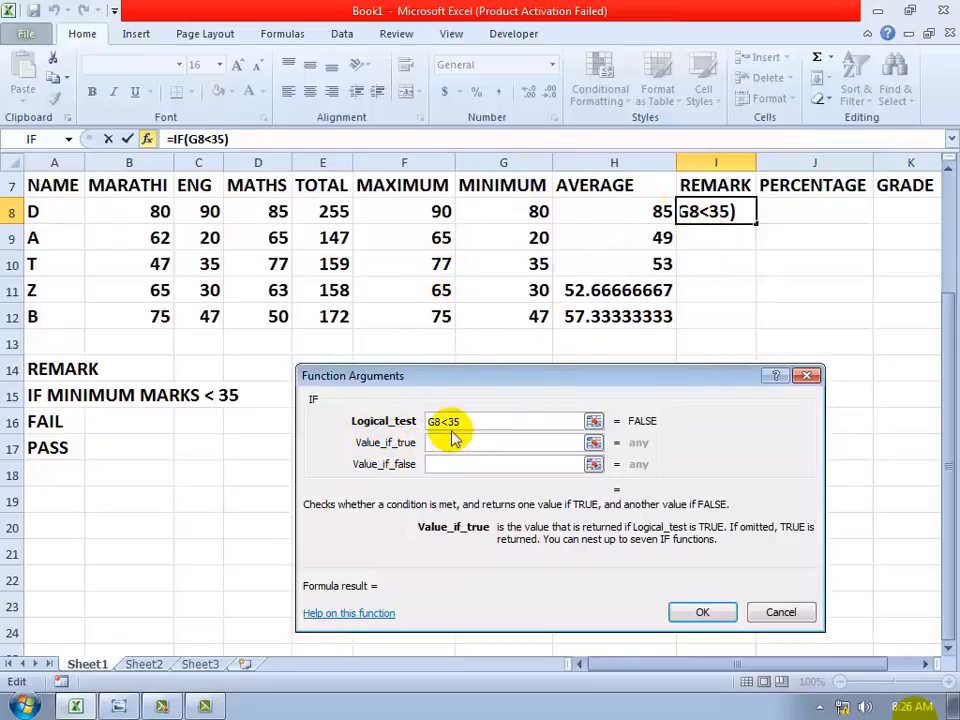
text(FAIL)
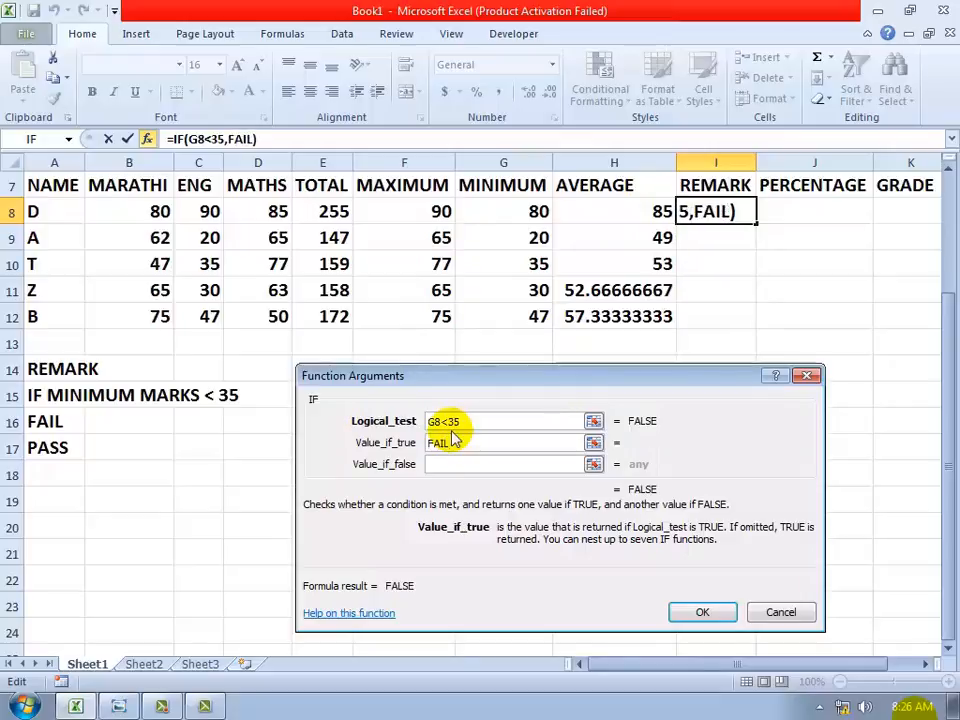
click(435, 464)
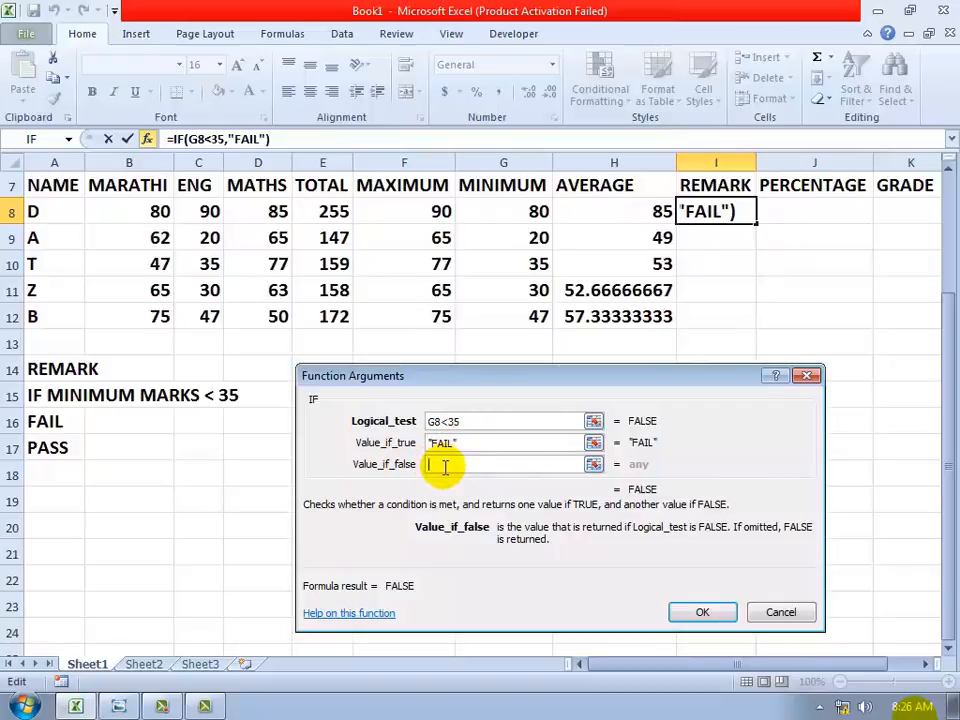
text(PASS)
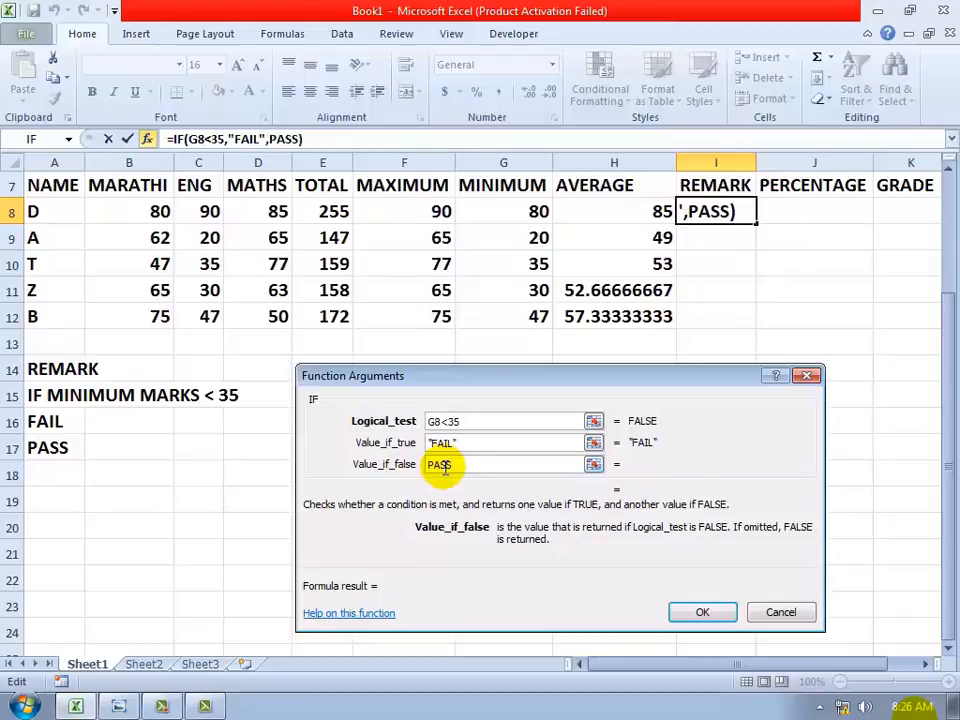
click(706, 612)
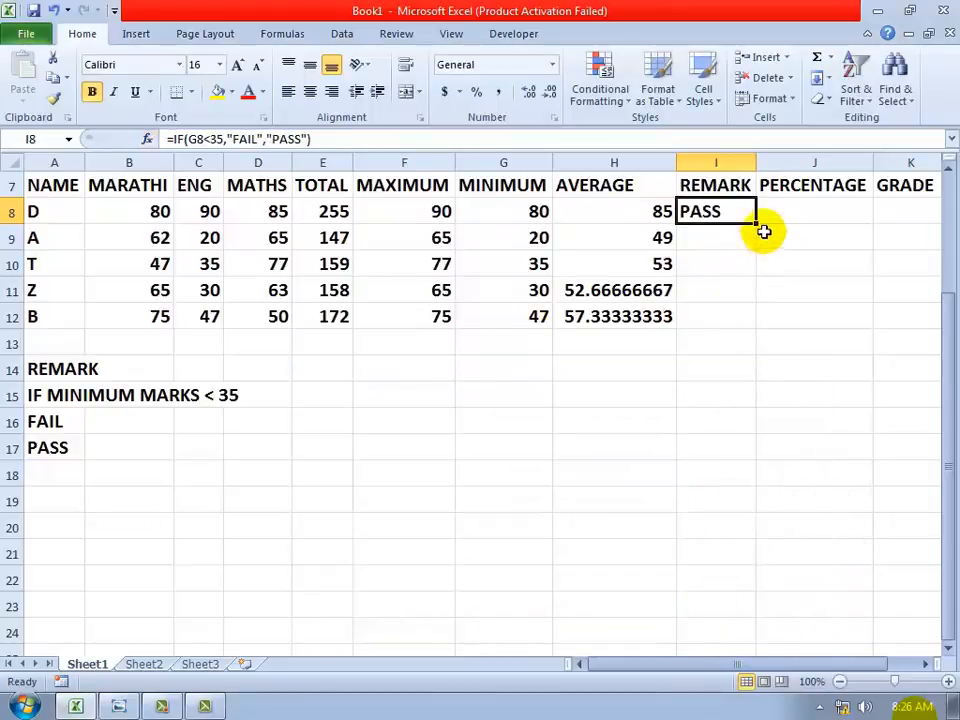
drag(755, 222, 741, 325)
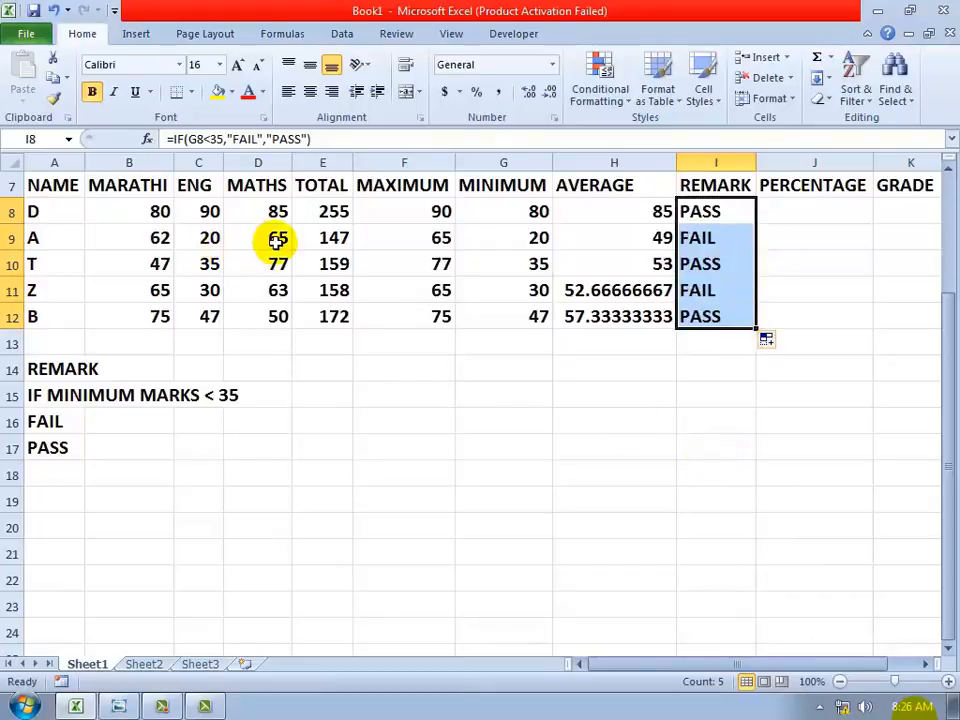
Clear the REMARK formulas from cells I8 to I12.
key(Delete)
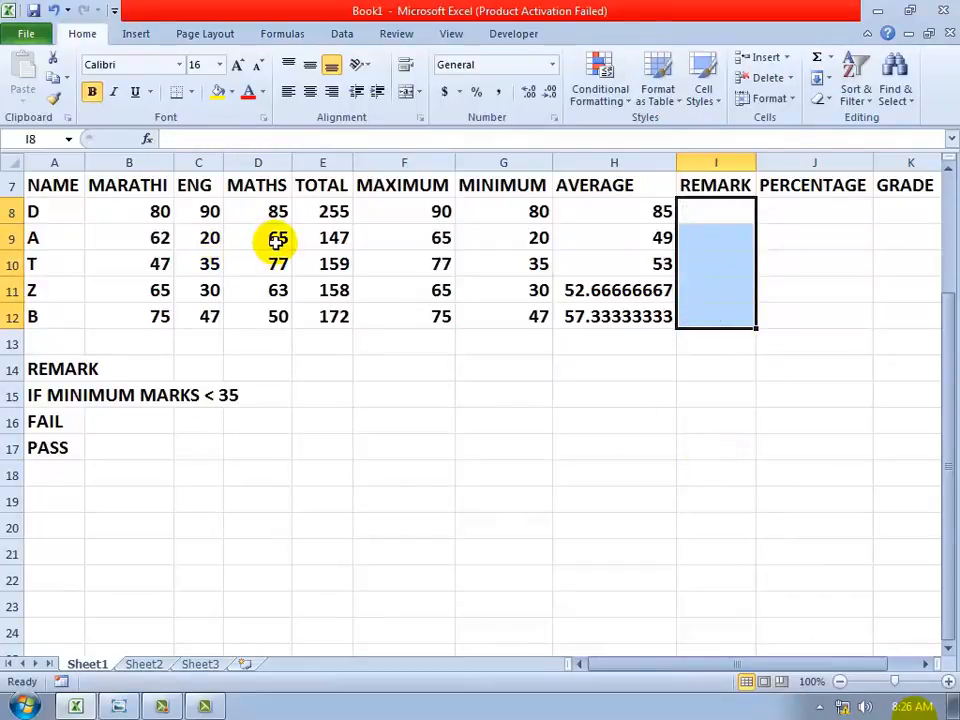
Insert the IF function into cell I8 with the logical test G8<35.
click(690, 215)
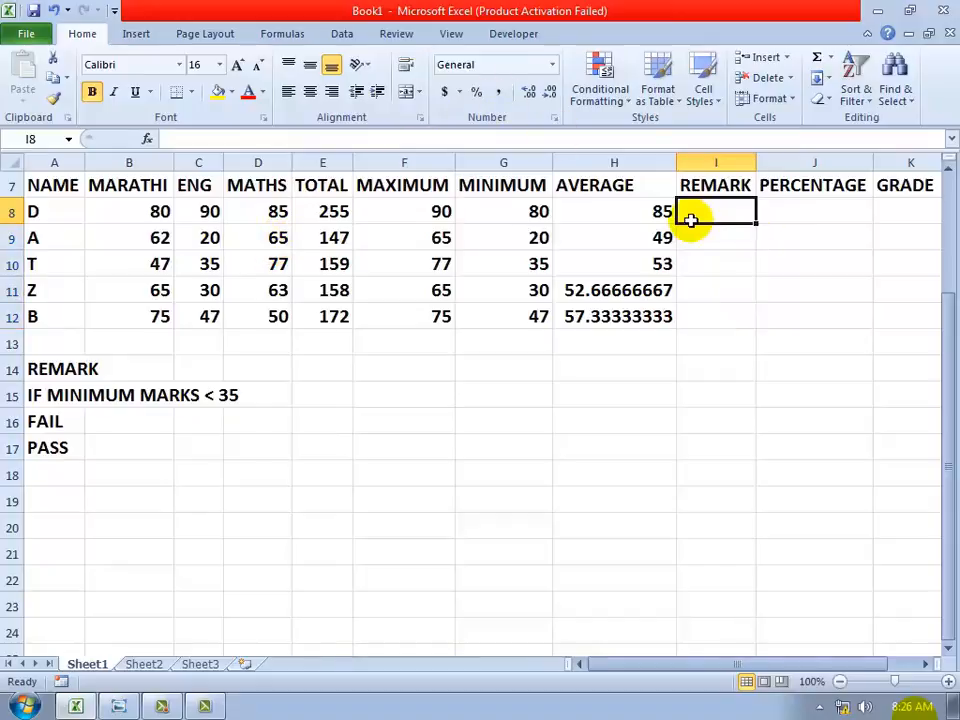
click(829, 58)
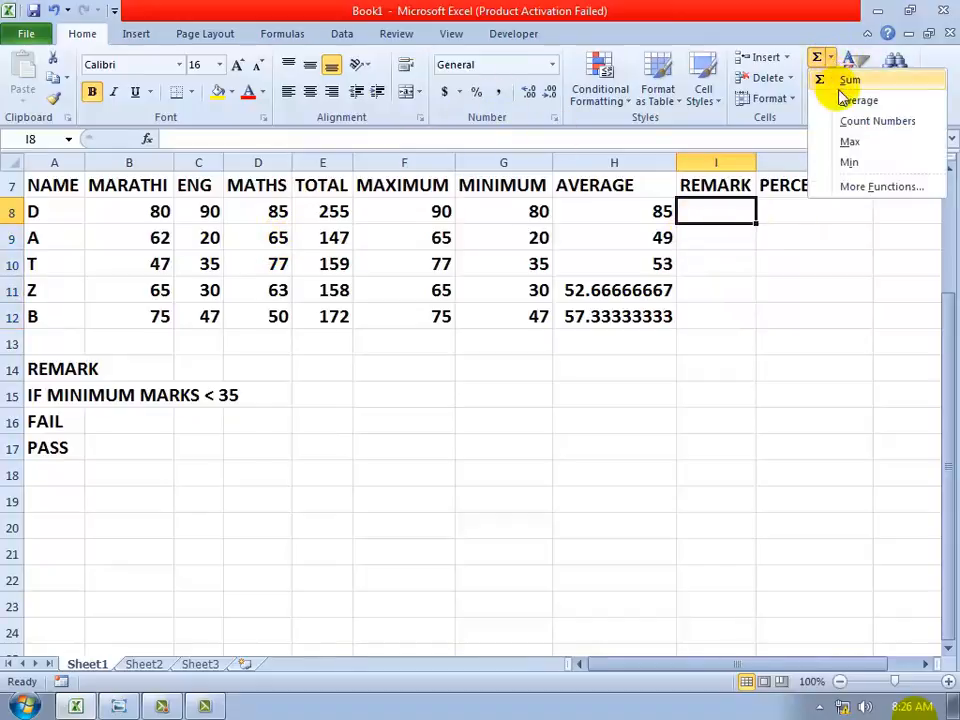
click(857, 193)
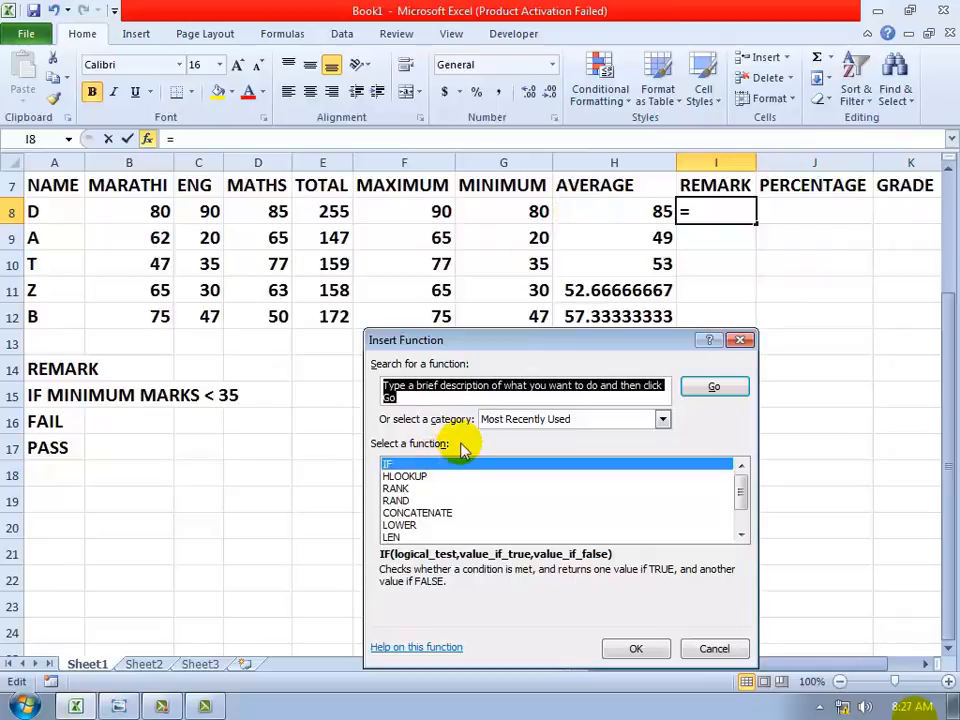
click(636, 650)
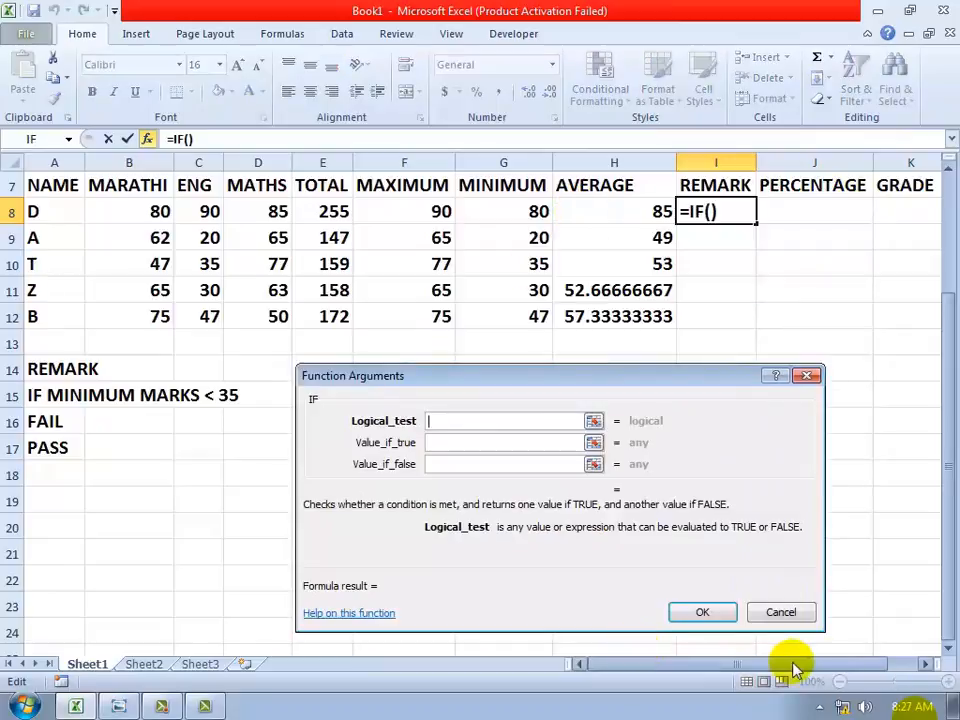
click(490, 186)
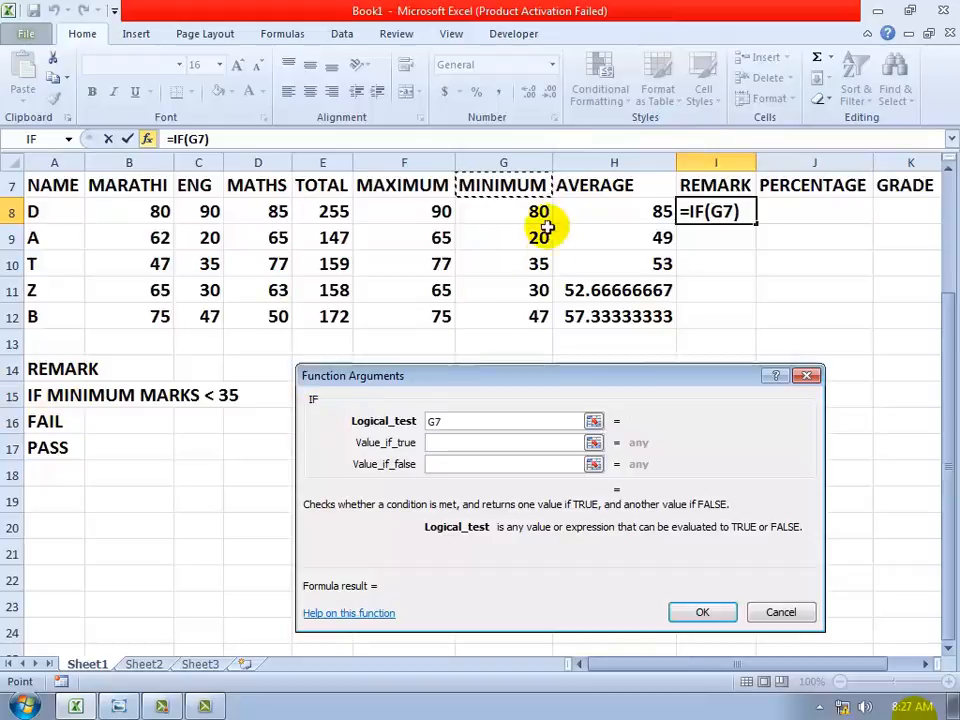
click(512, 210)
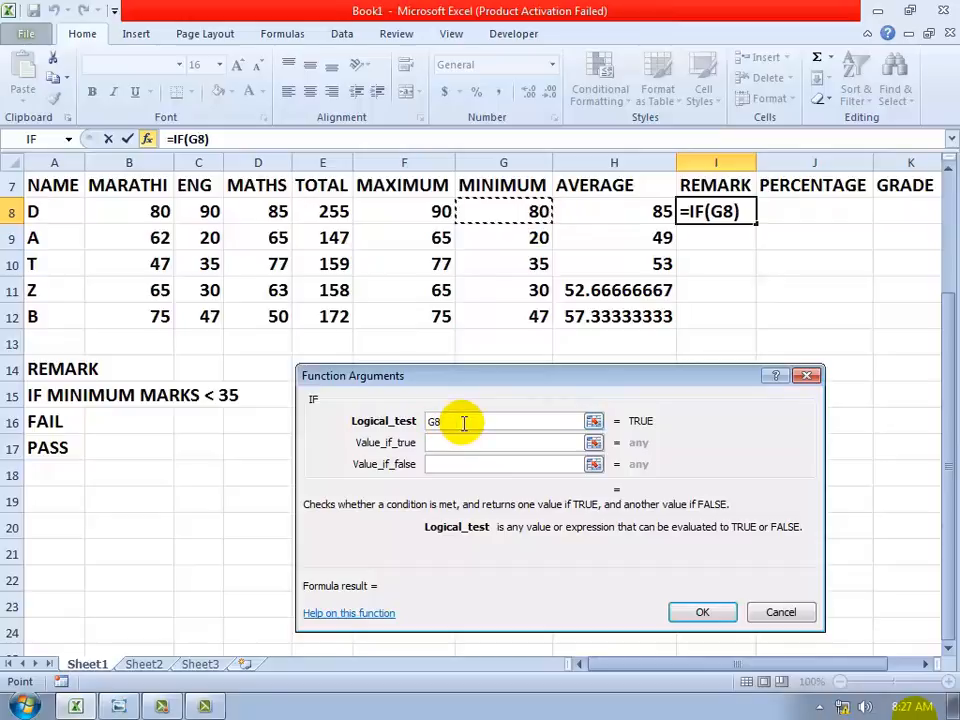
text(<35)
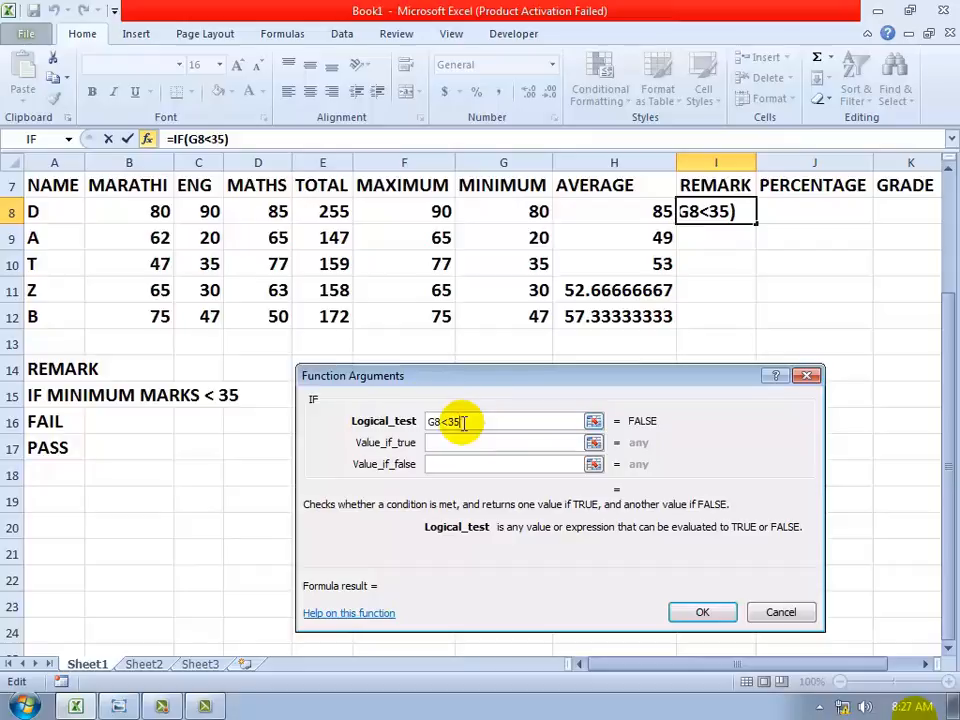
Set the IF function to return "FAIL" if true and "PASS" if false, and fill the formula from I8 down to I12.
click(437, 442)
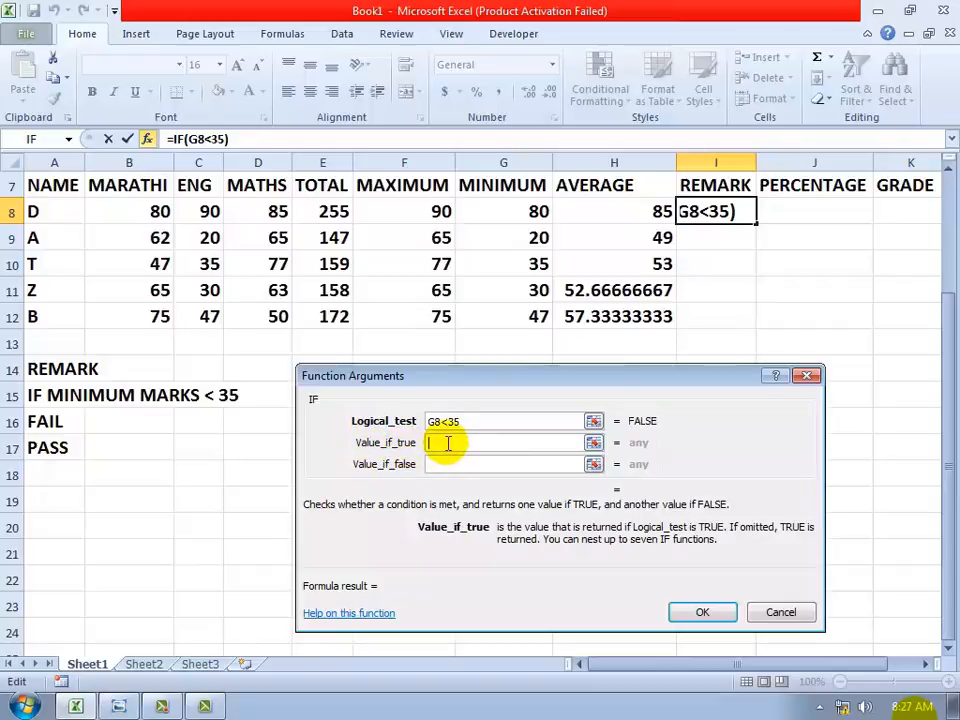
text(FAIL)
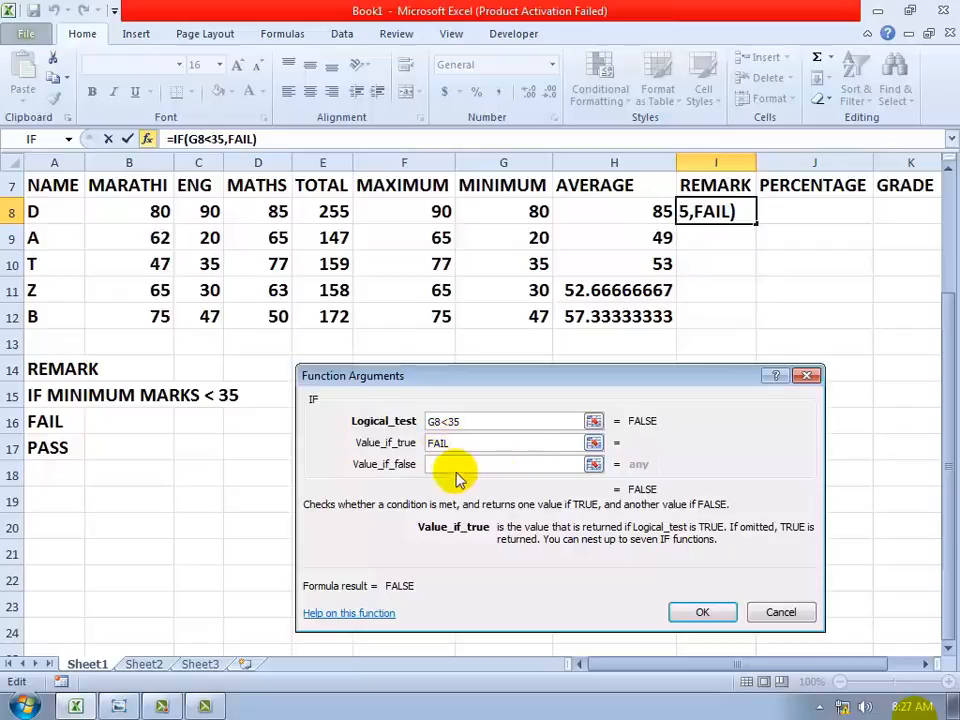
click(455, 468)
text(ASS)
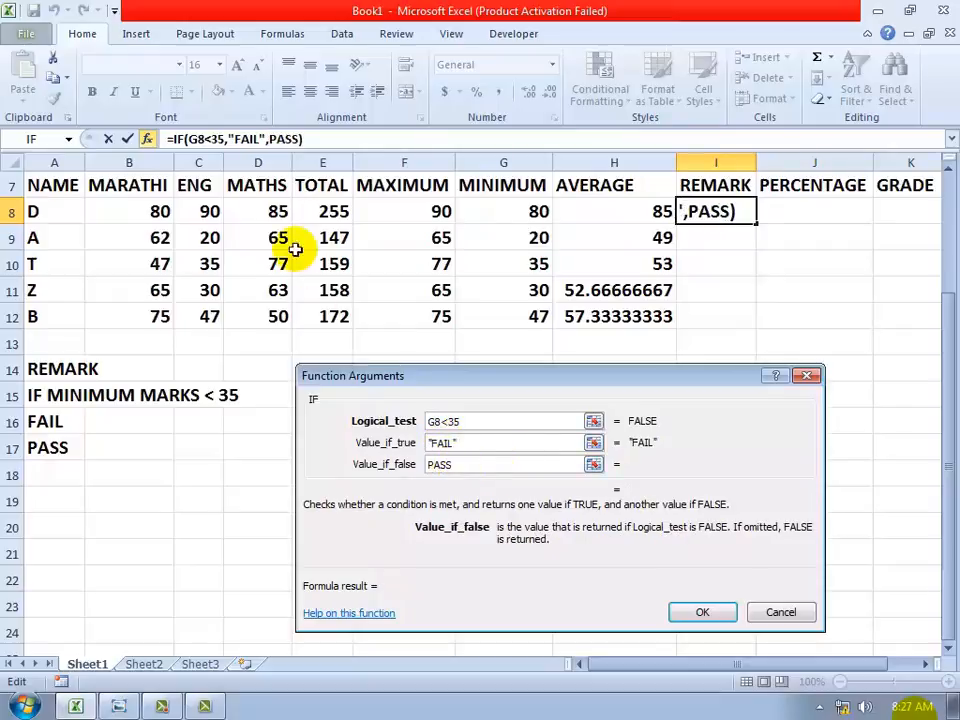
click(694, 615)
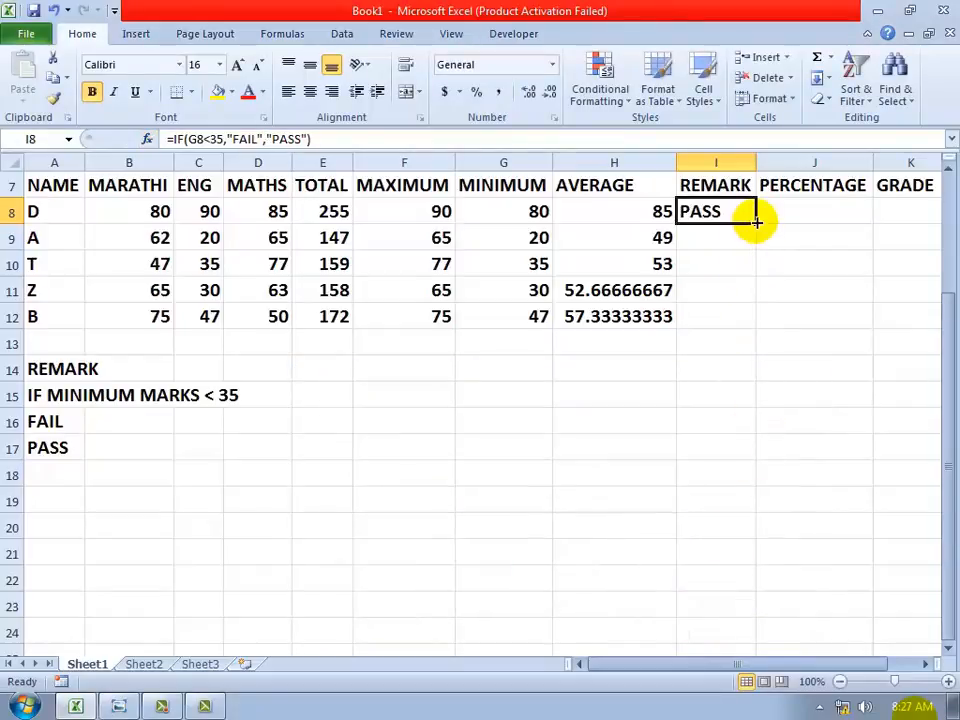
drag(757, 223, 735, 328)
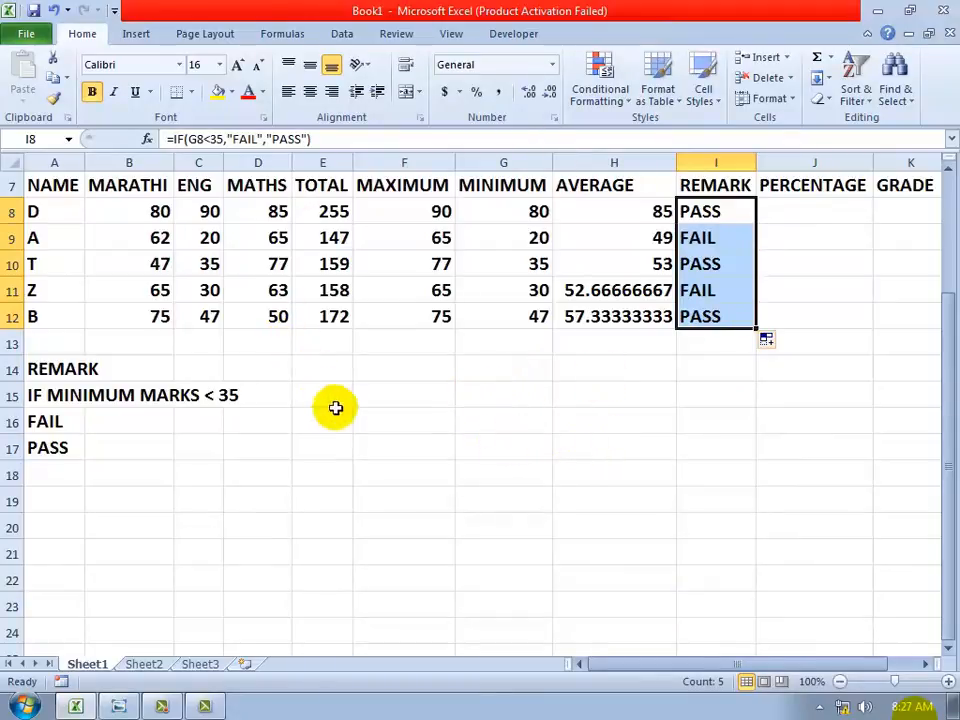
Enter the heading PERCENTAGE in cell E14, beside the REMARK note below the marks table.
click(311, 365)
text(PE)
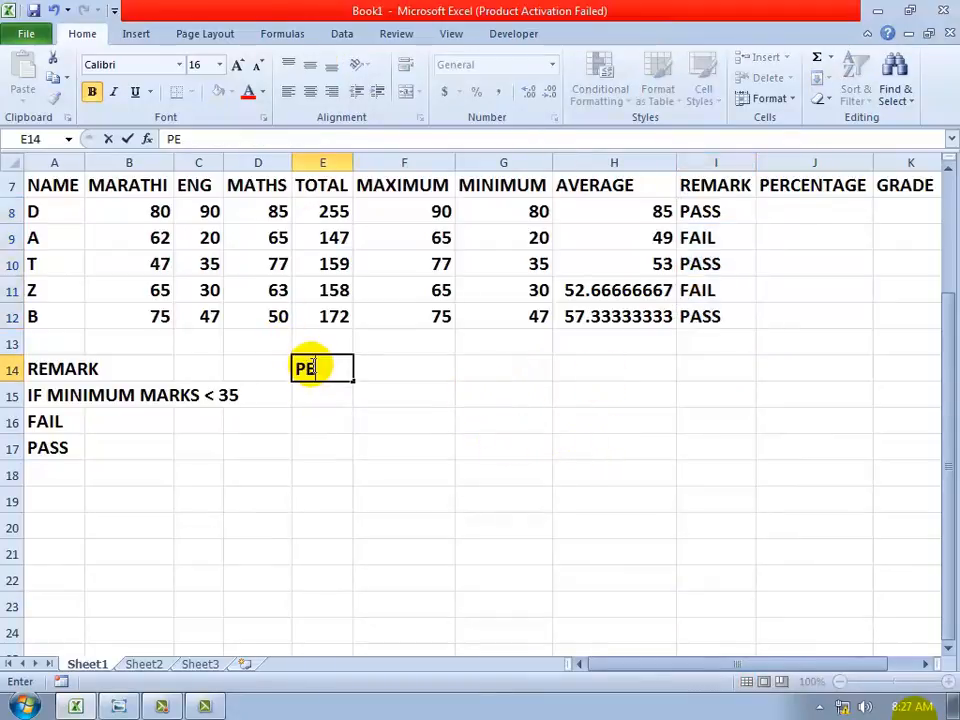
text(RCENTAGE)
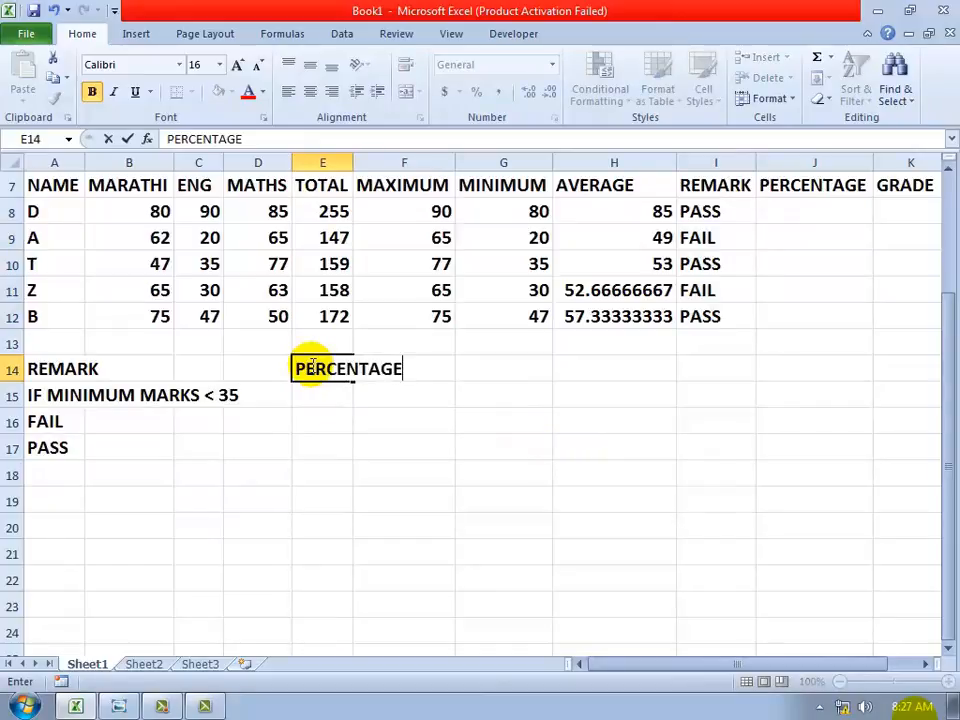
key(Return)
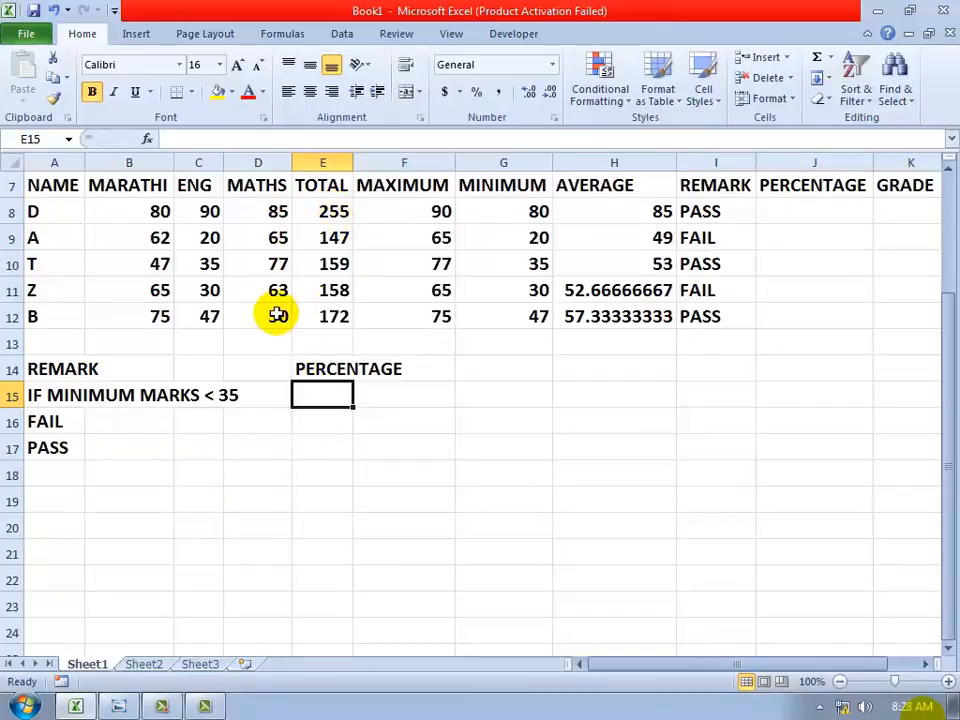
Enter the note "TOTAL MARK OBTAIN / TOTAL EXAM MARKS X 100" in cell E15 under the PERCENTAGE heading.
text(TOTAL)
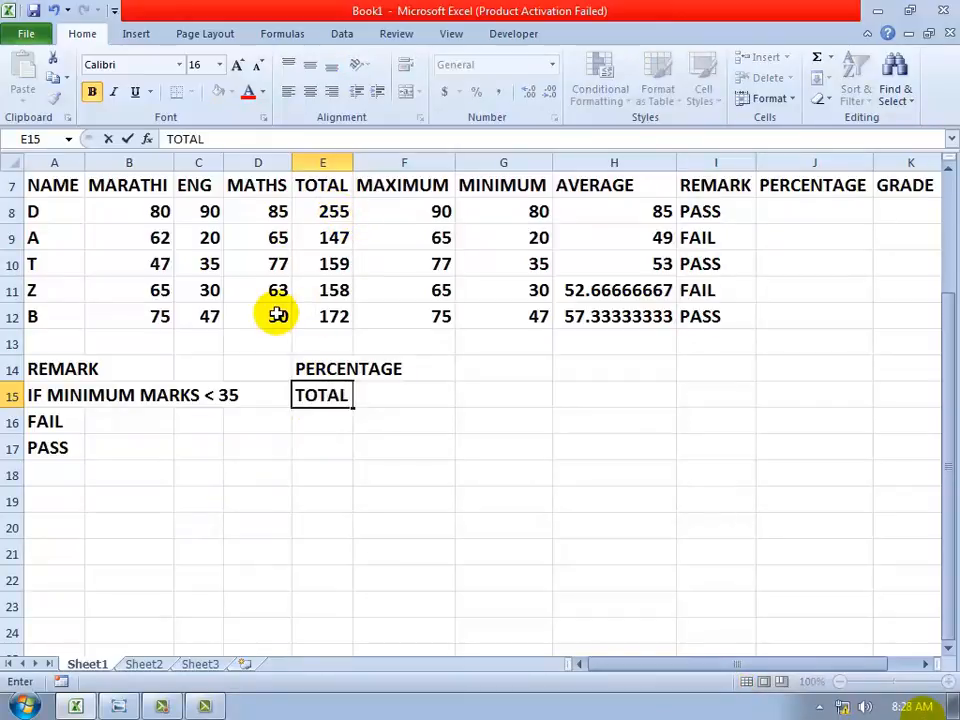
text( MARK OBTAIN /)
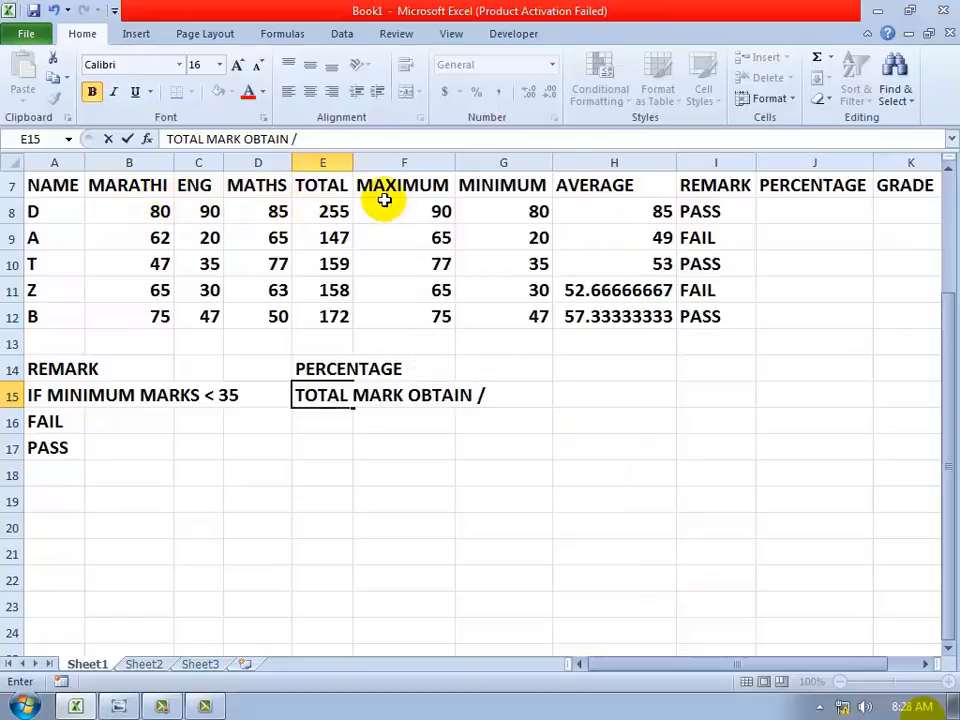
text(OTAL)
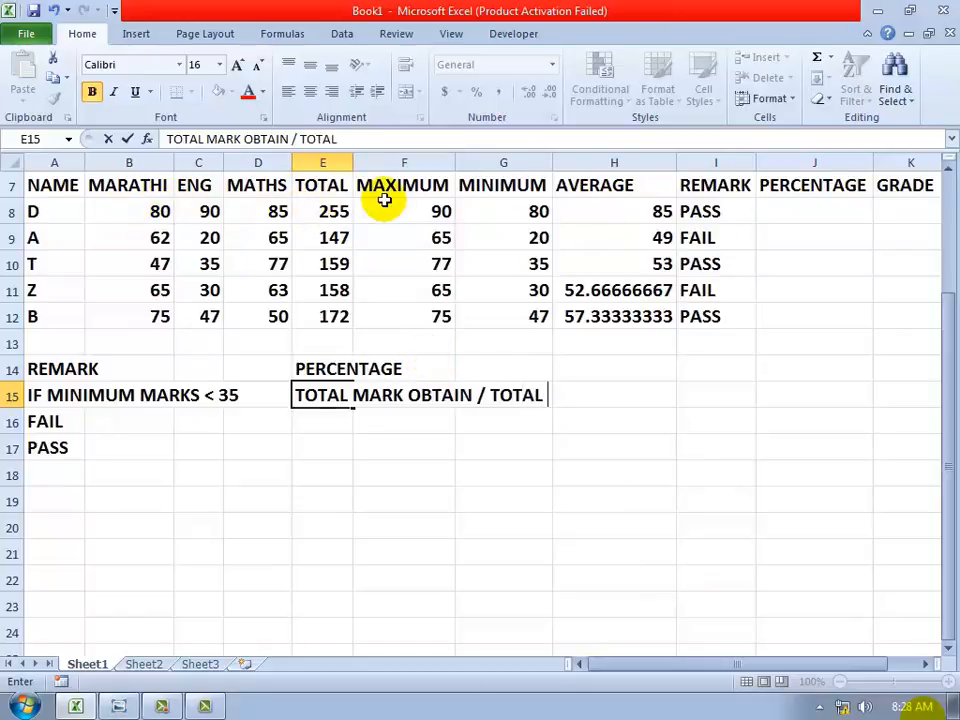
text( EXAM MARKS)
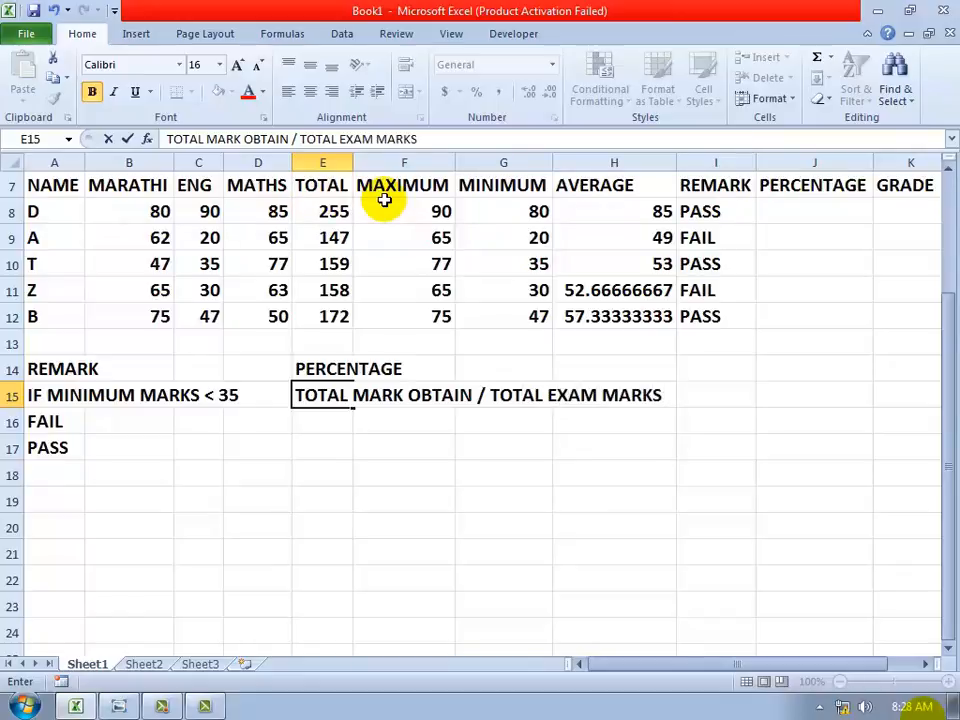
text( X)
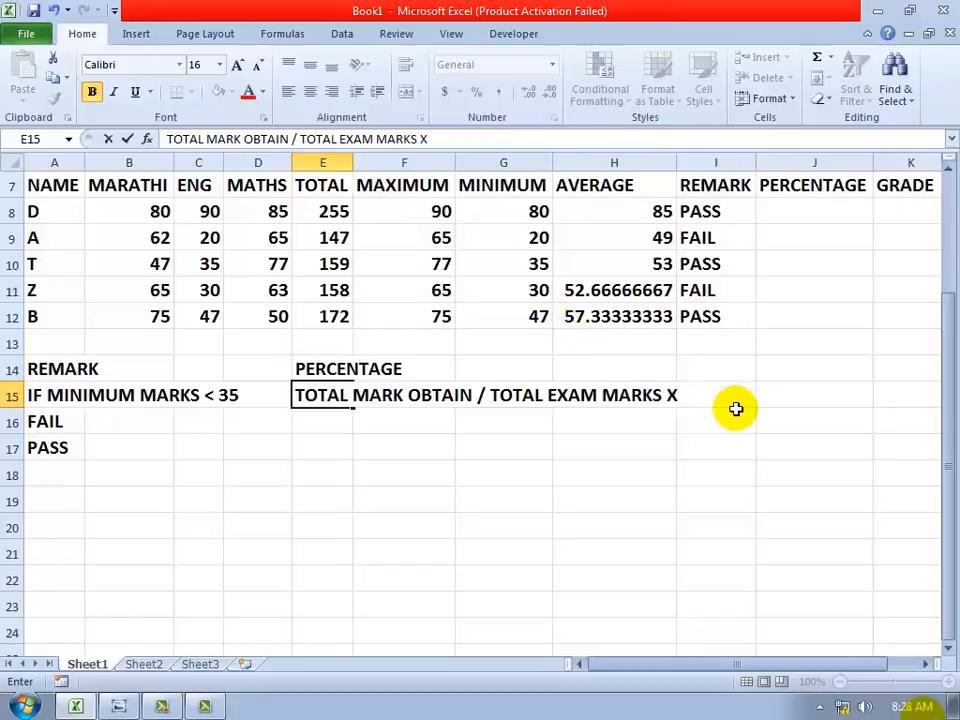
text( 100)
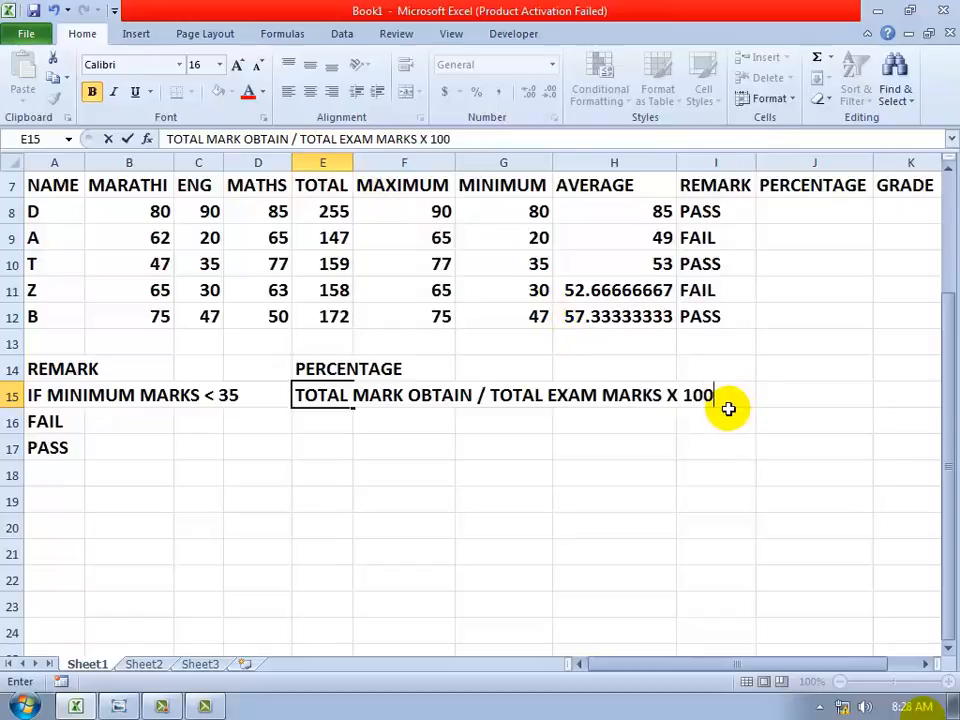
key(Return)
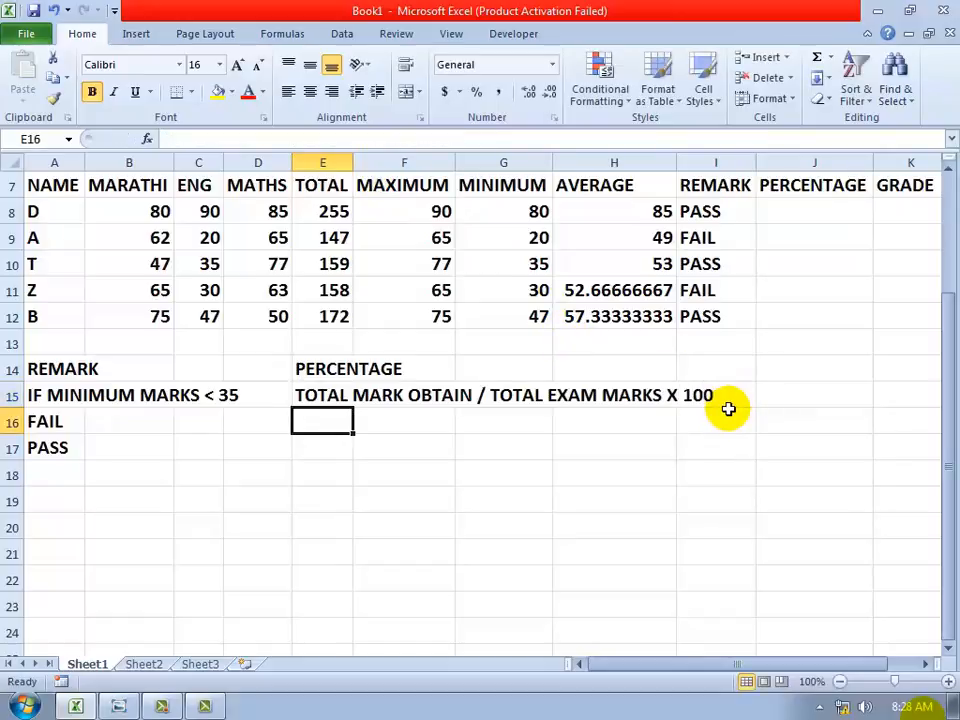
Prefix the percentage note in E15 with an apostrophe and equals sign so it is stored as text starting with "=".
click(305, 374)
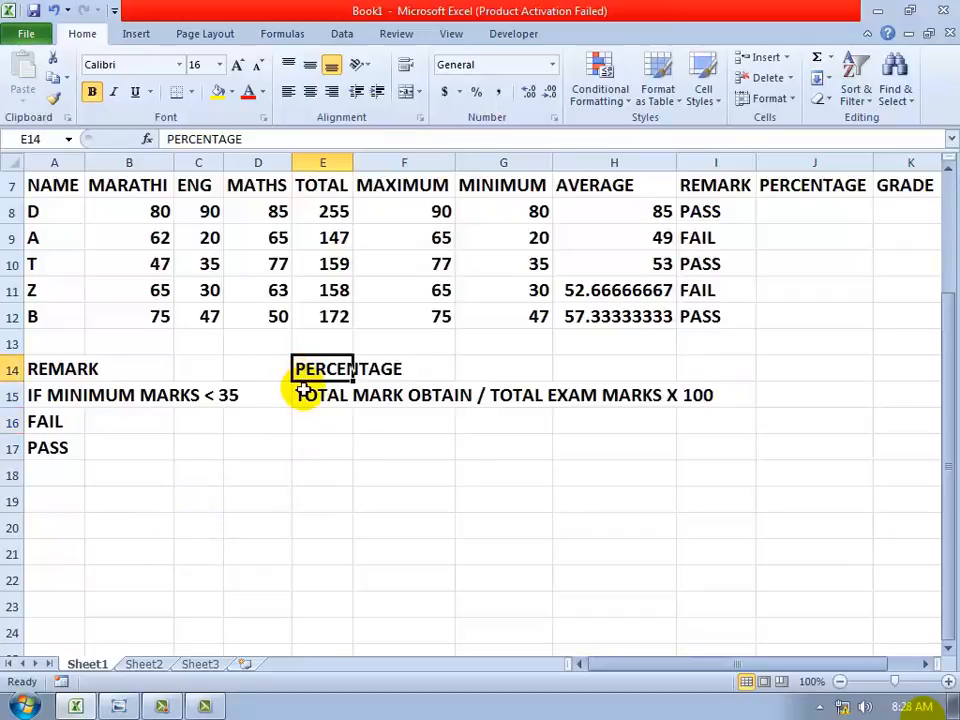
click(303, 392)
key(F2)
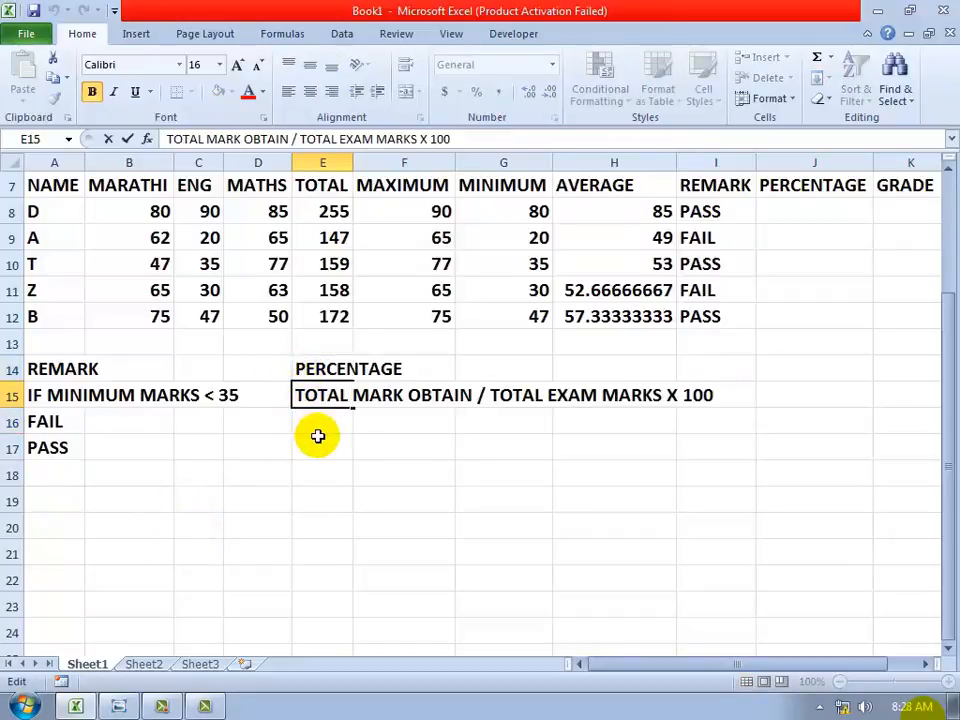
text(')
key(BackSpace)
text(')
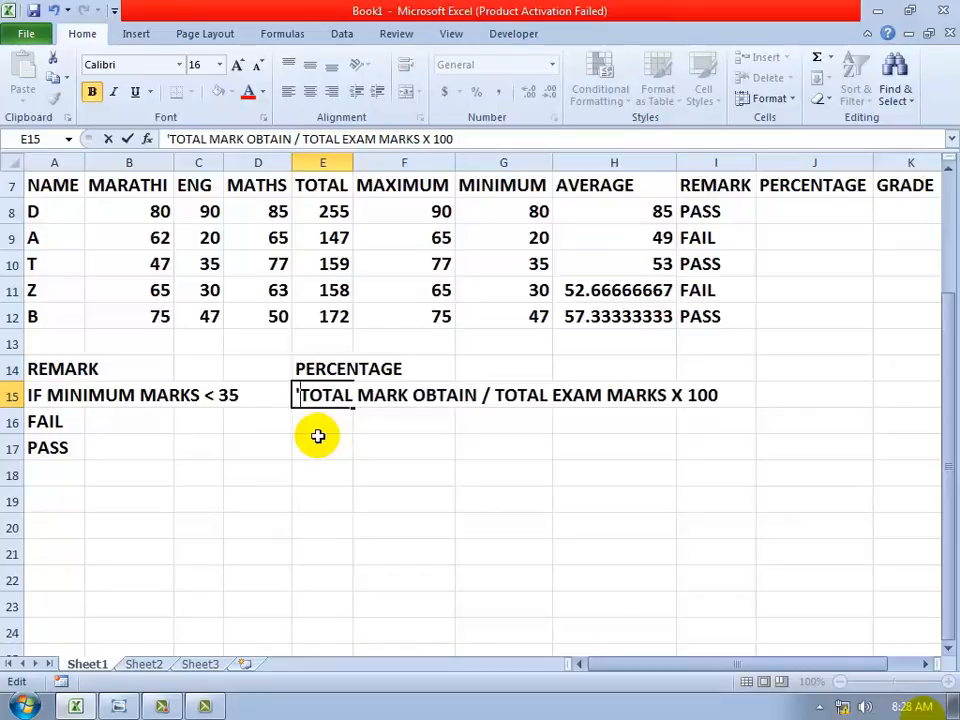
text(=)
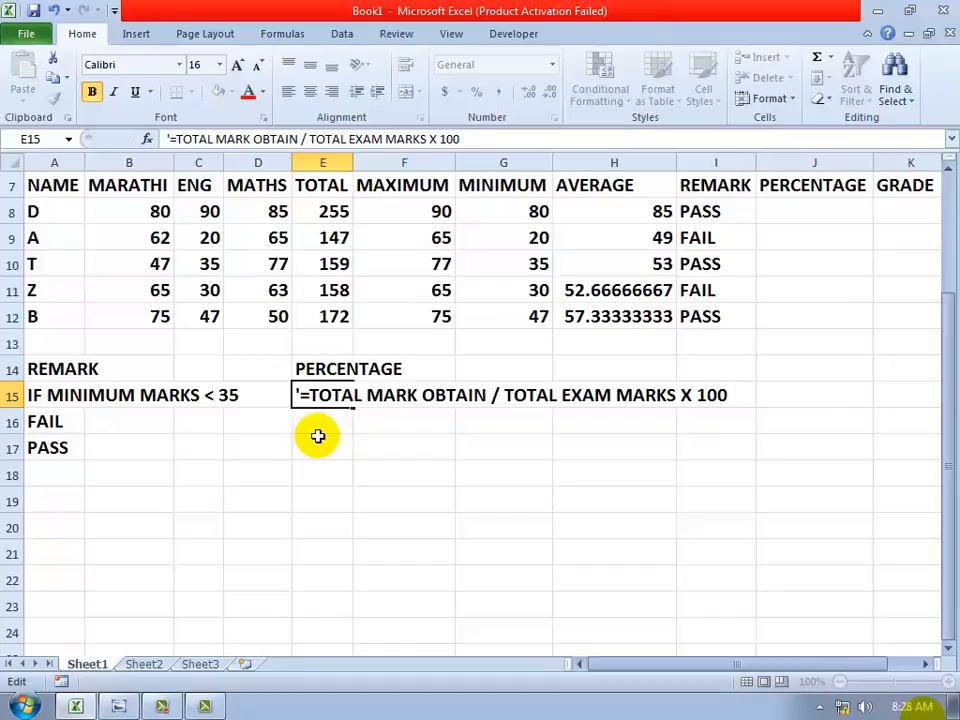
key(Return)
key(Up)
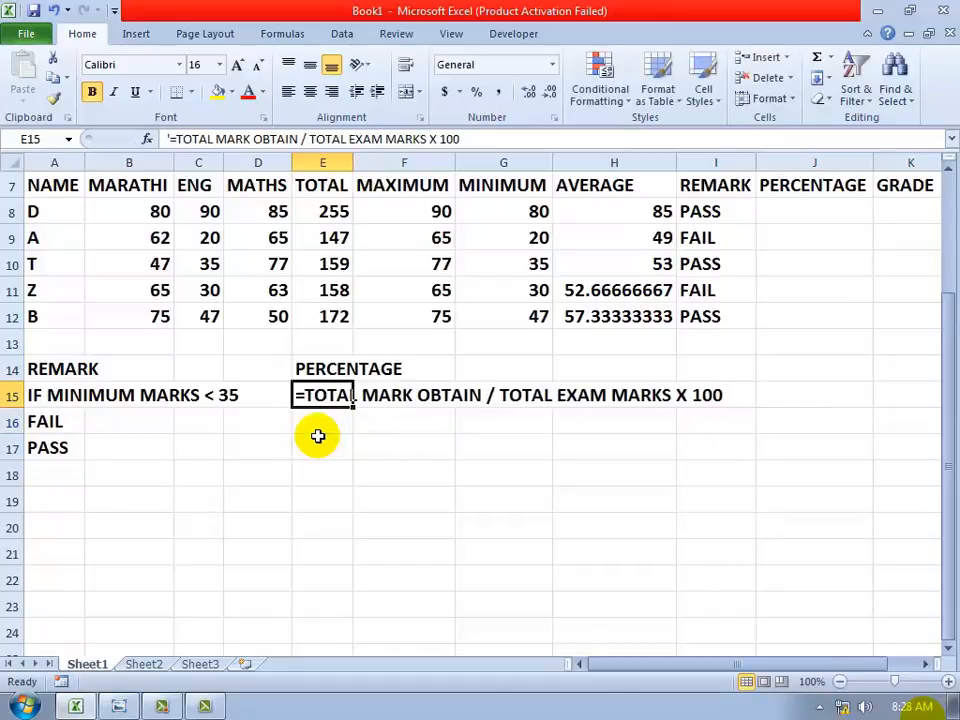
click(334, 440)
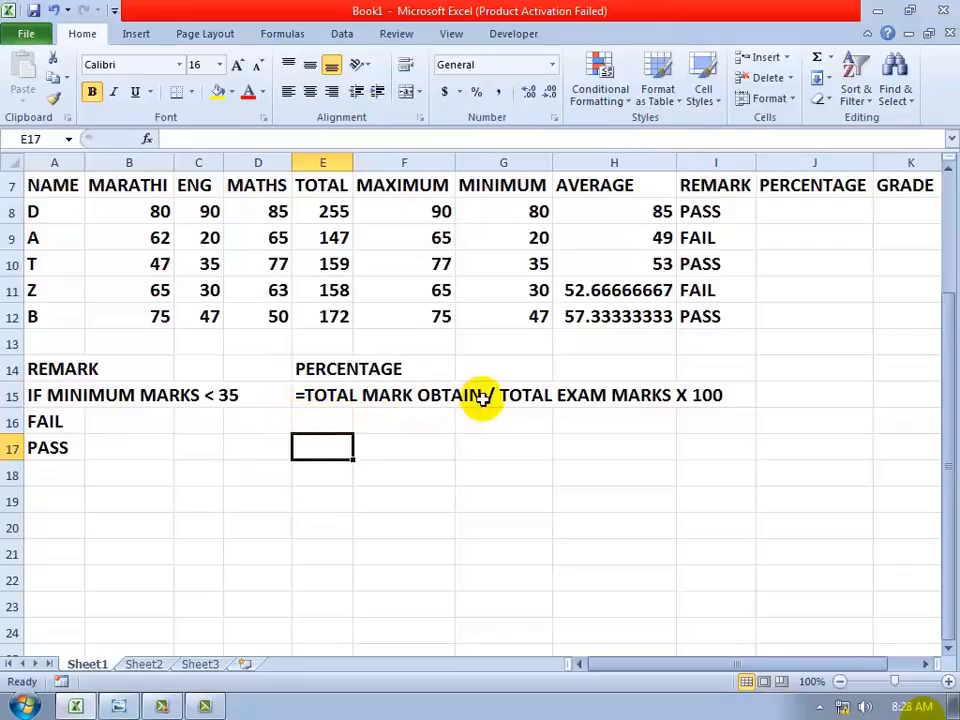
Examine the first student's total in E8 and subject marks in B8:D8 against the percentage formula note.
click(330, 213)
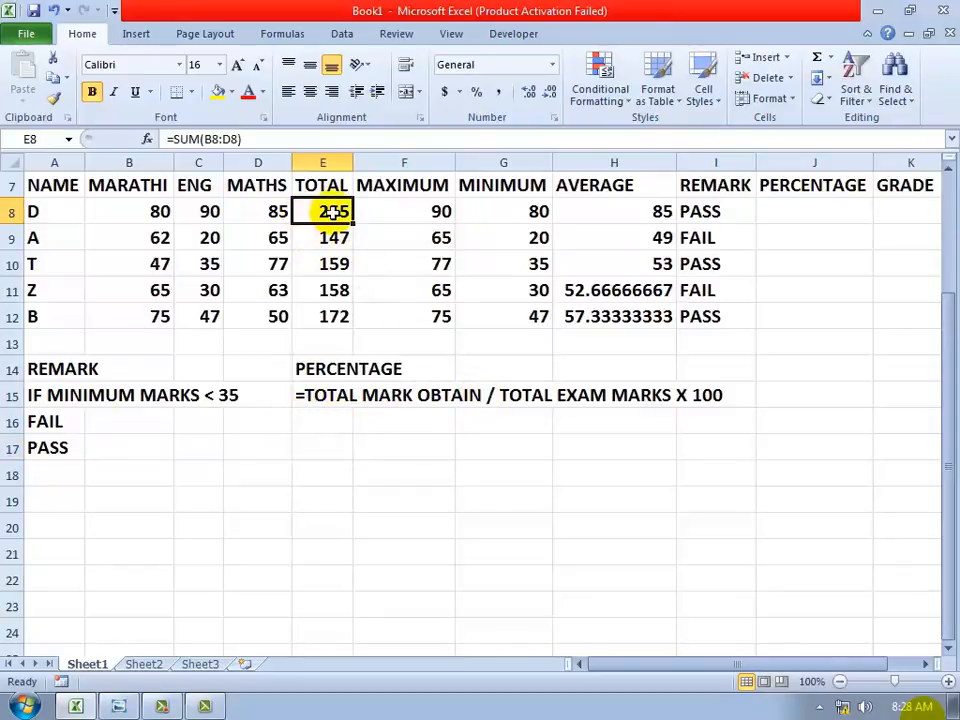
click(519, 430)
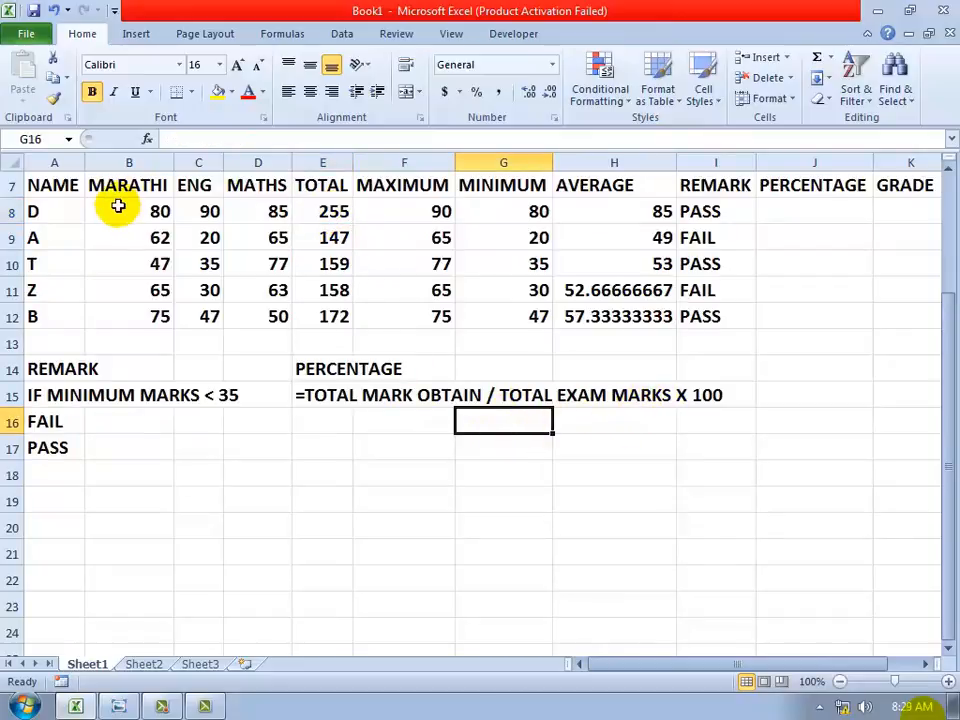
drag(118, 206, 272, 197)
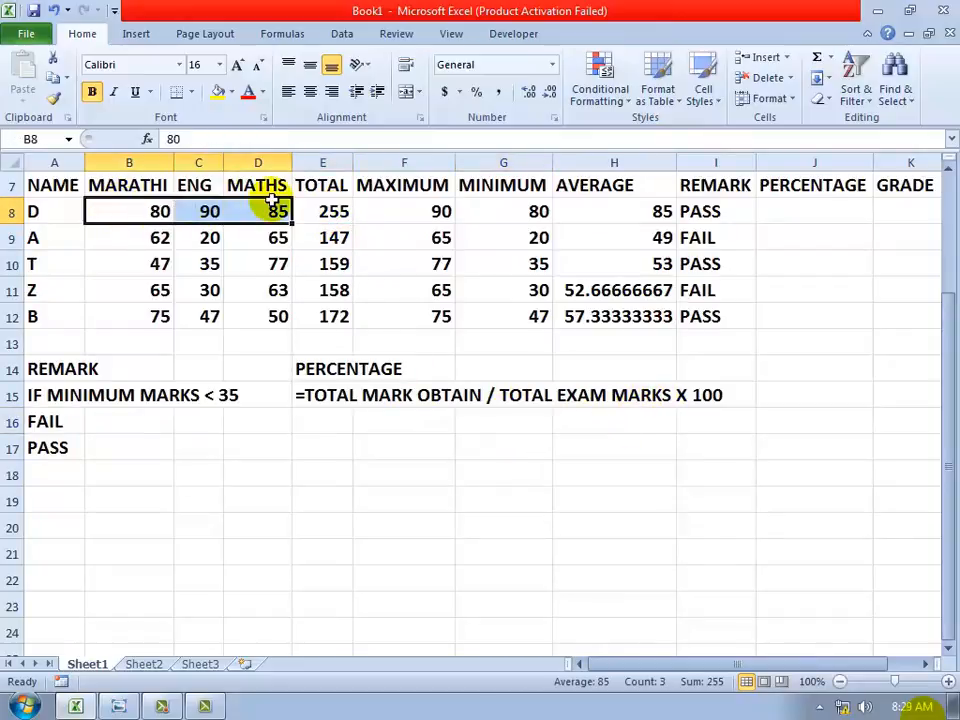
click(159, 208)
click(159, 262)
drag(156, 213, 278, 203)
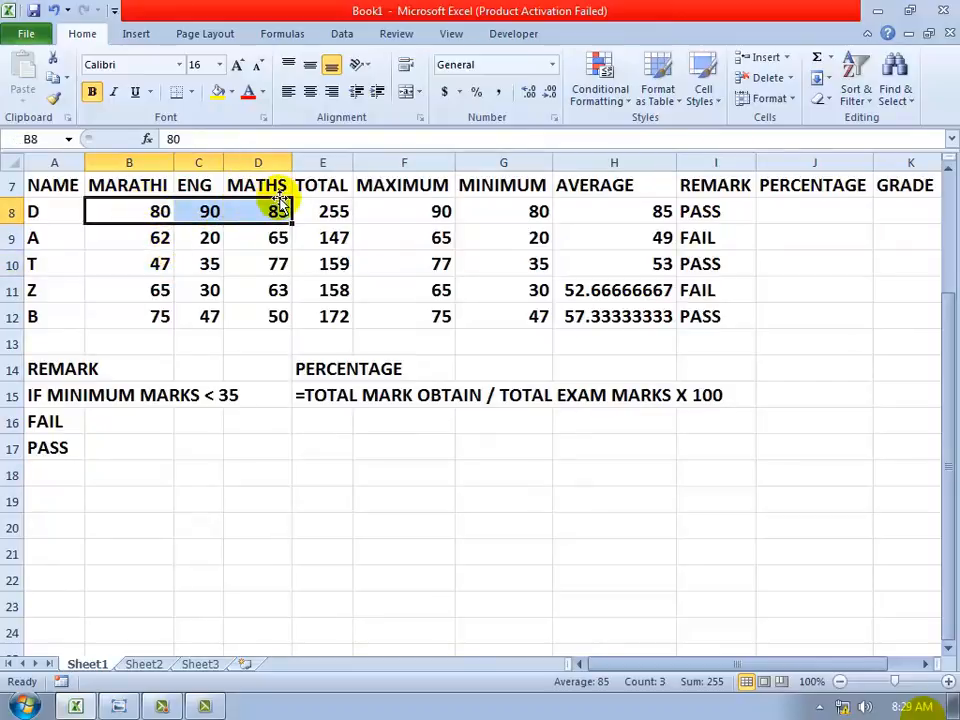
click(583, 440)
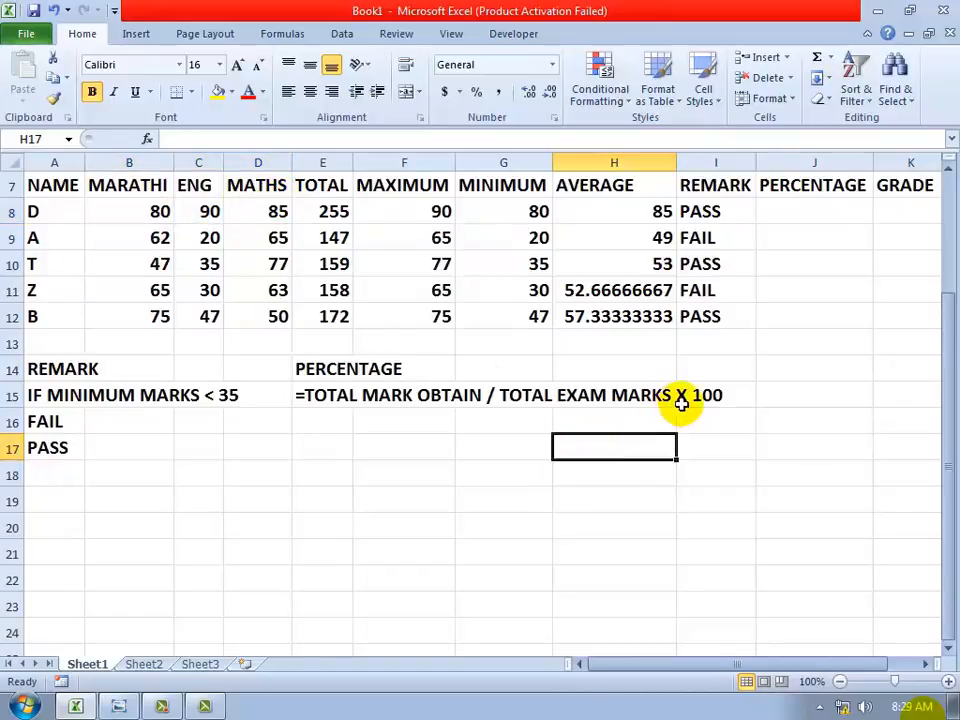
click(682, 401)
click(660, 446)
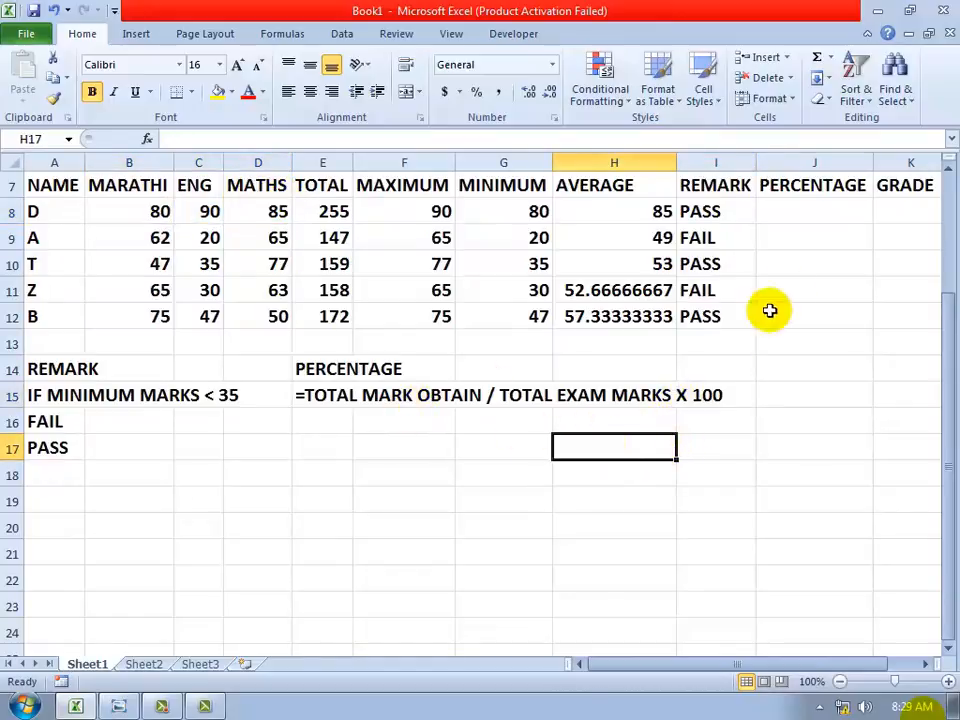
Start a formula in the first student's PERCENTAGE cell, J8.
click(792, 210)
text(=)
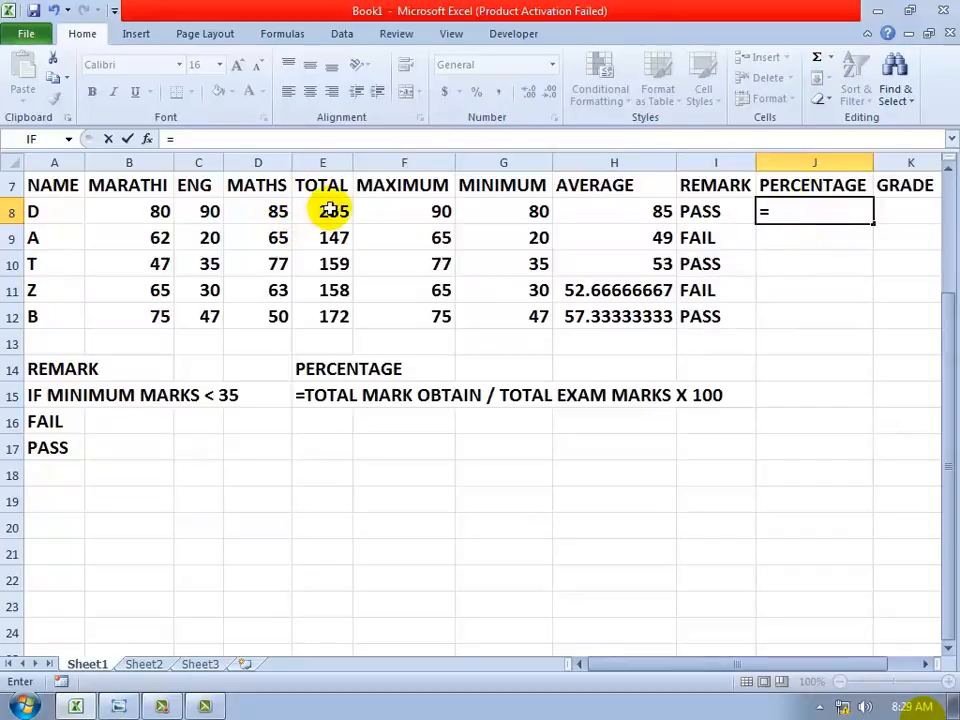
click(314, 185)
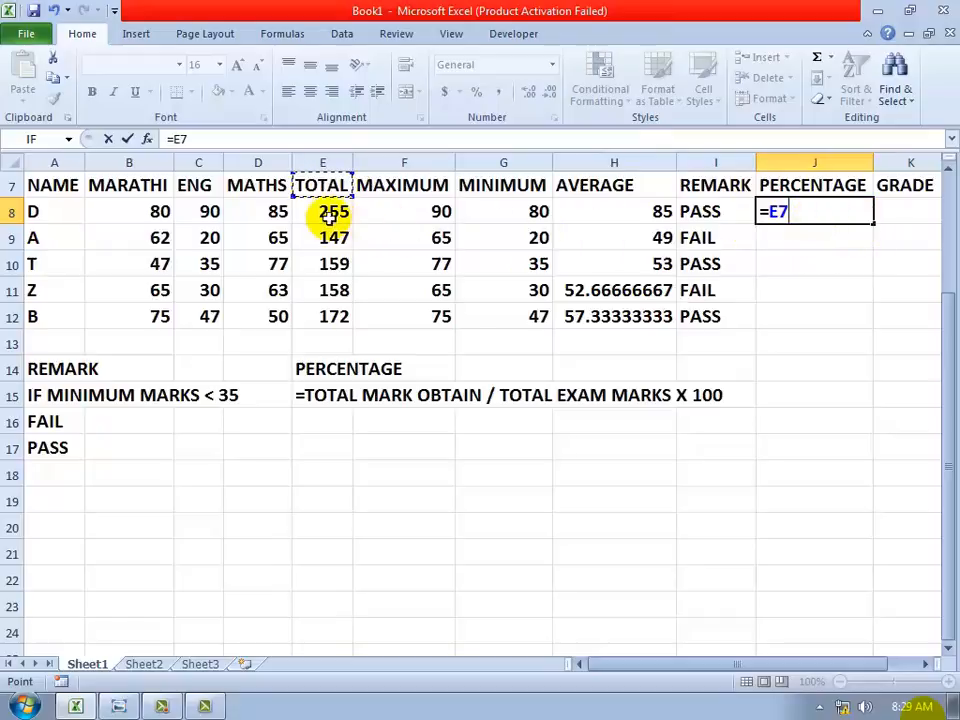
click(316, 212)
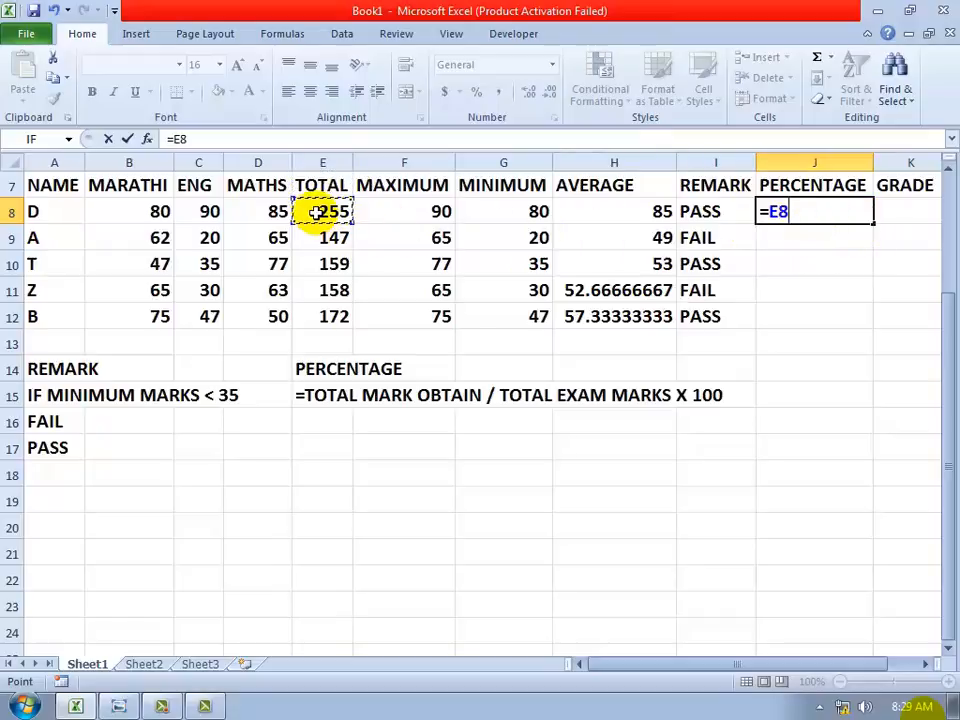
key(BackSpace)
key(BackSpace)
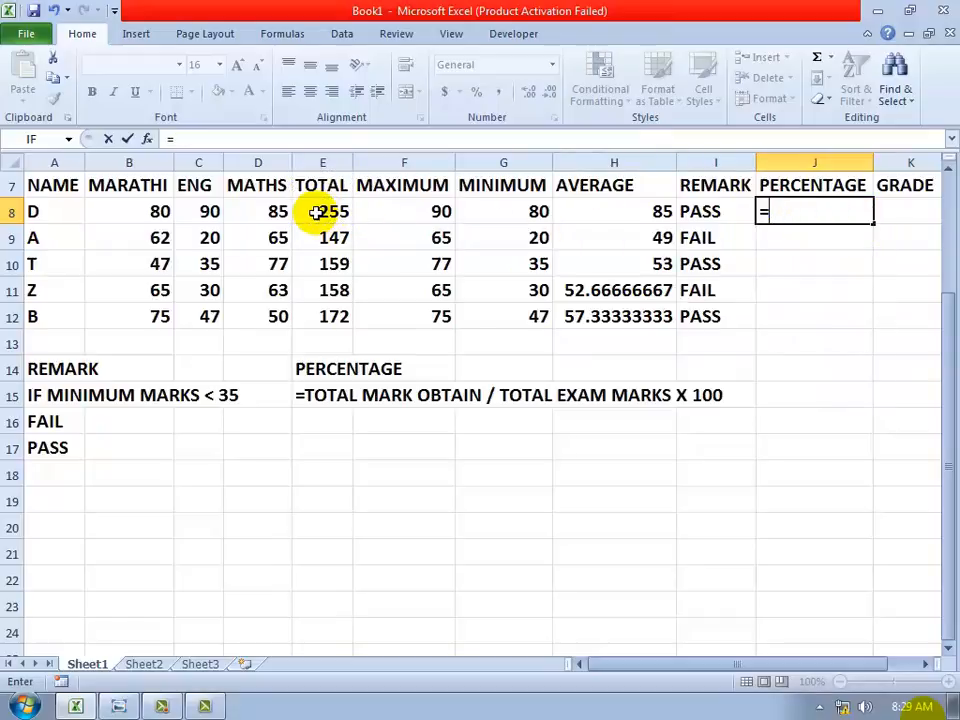
text(255)
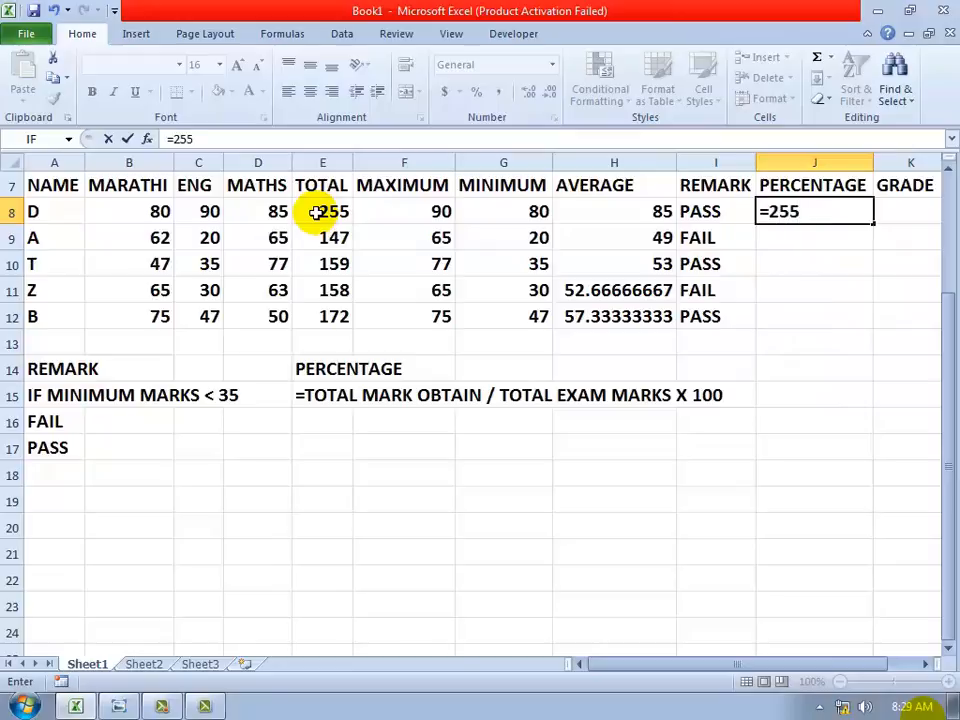
key(BackSpace)
key(BackSpace)
key(BackSpace)
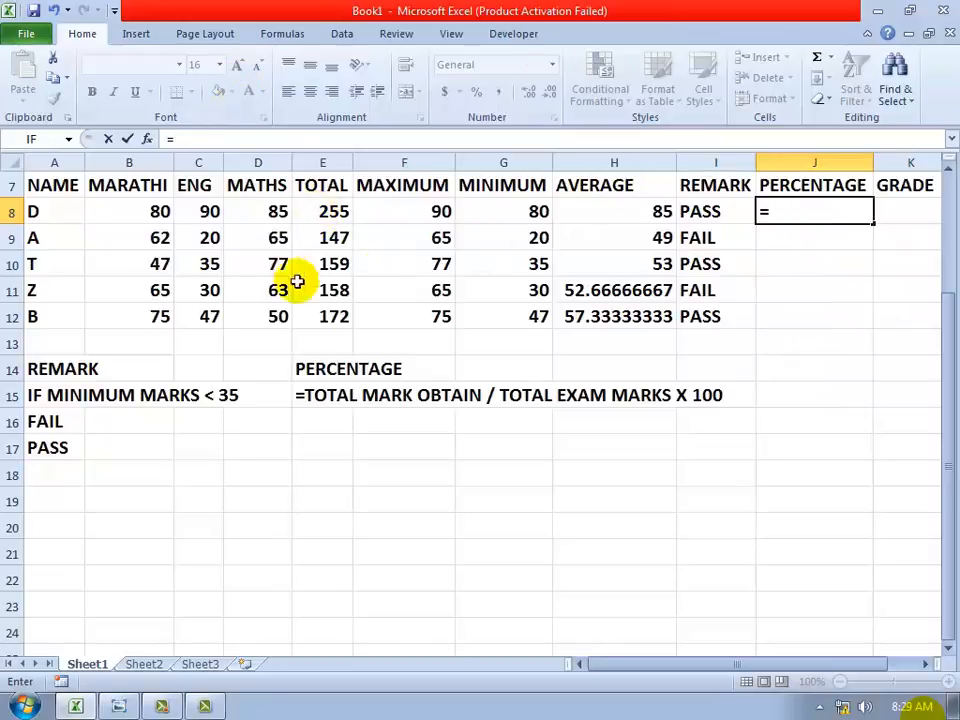
Complete the percentage formula in J8 as =E8/300*100 and fill it down through J12 for all students.
click(321, 211)
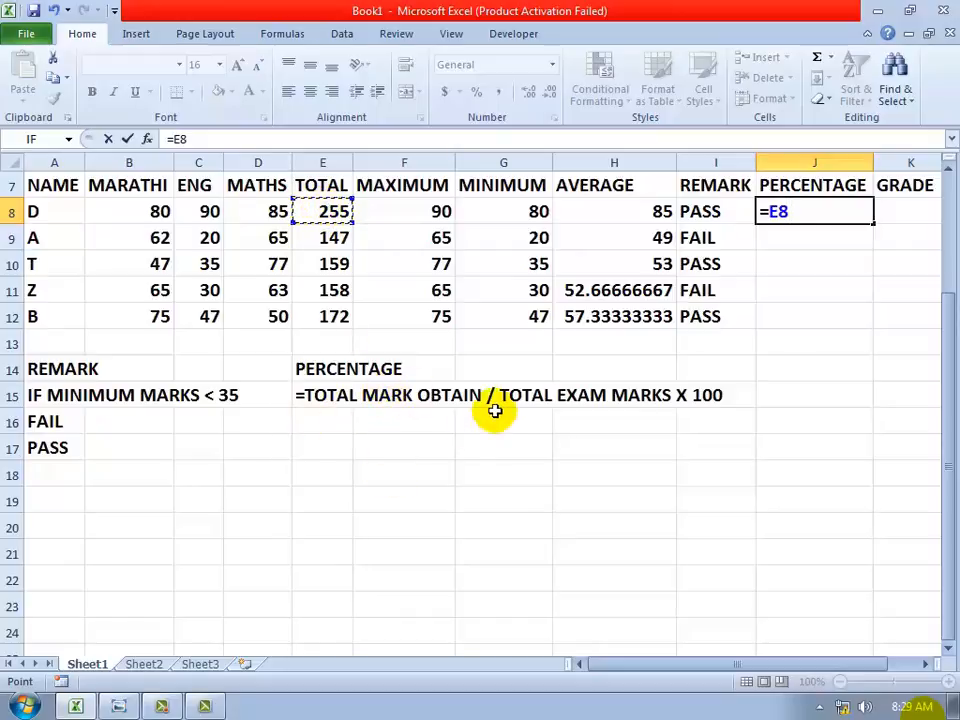
text(/)
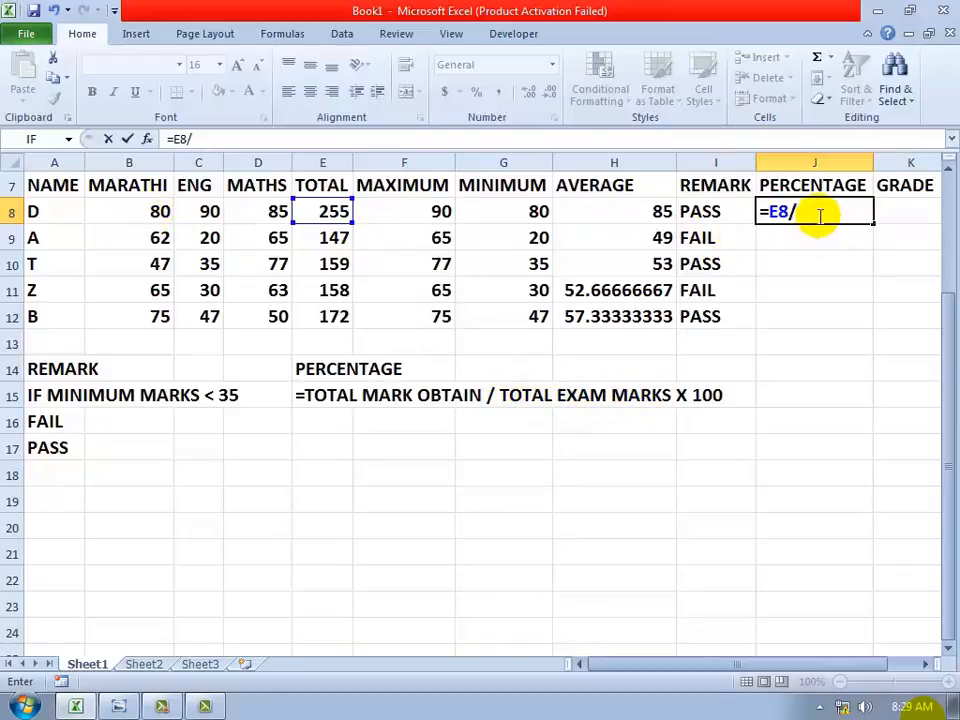
text(300*)
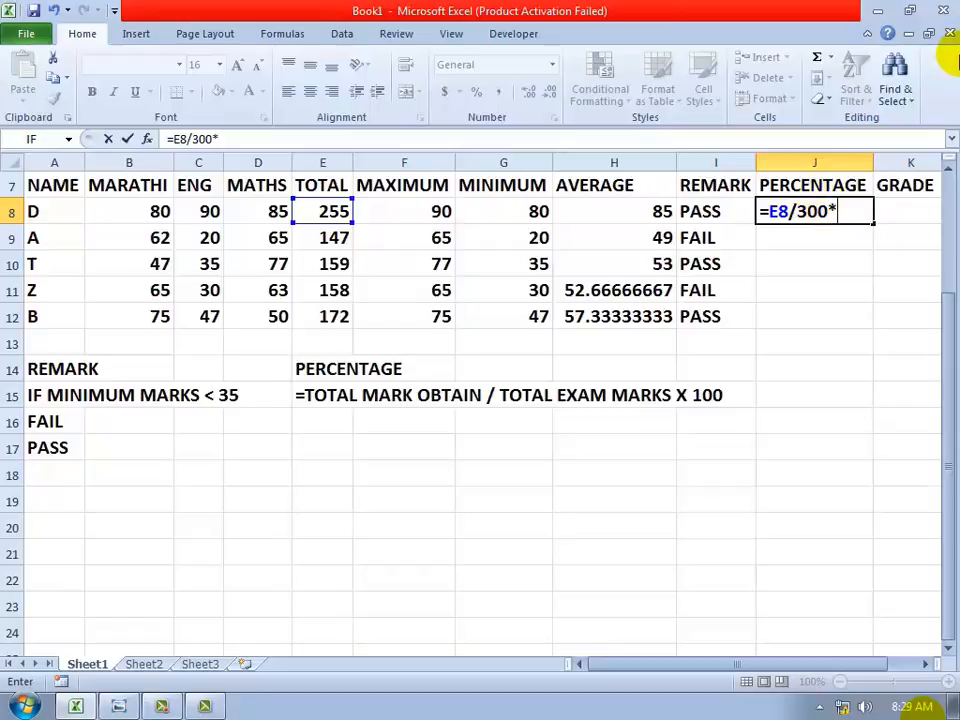
text(00)
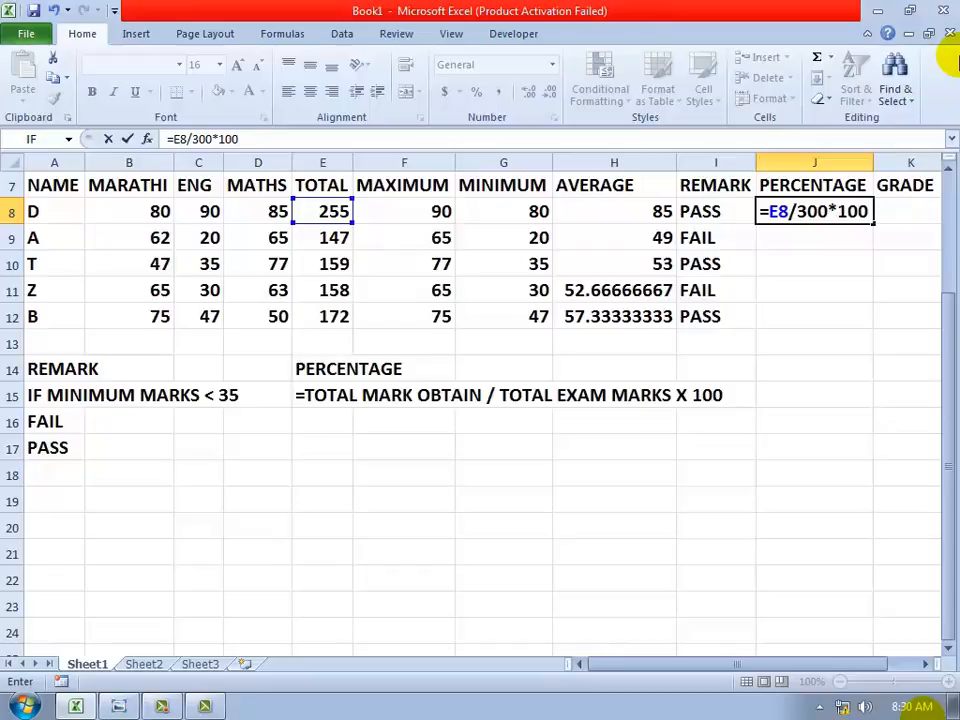
key(Return)
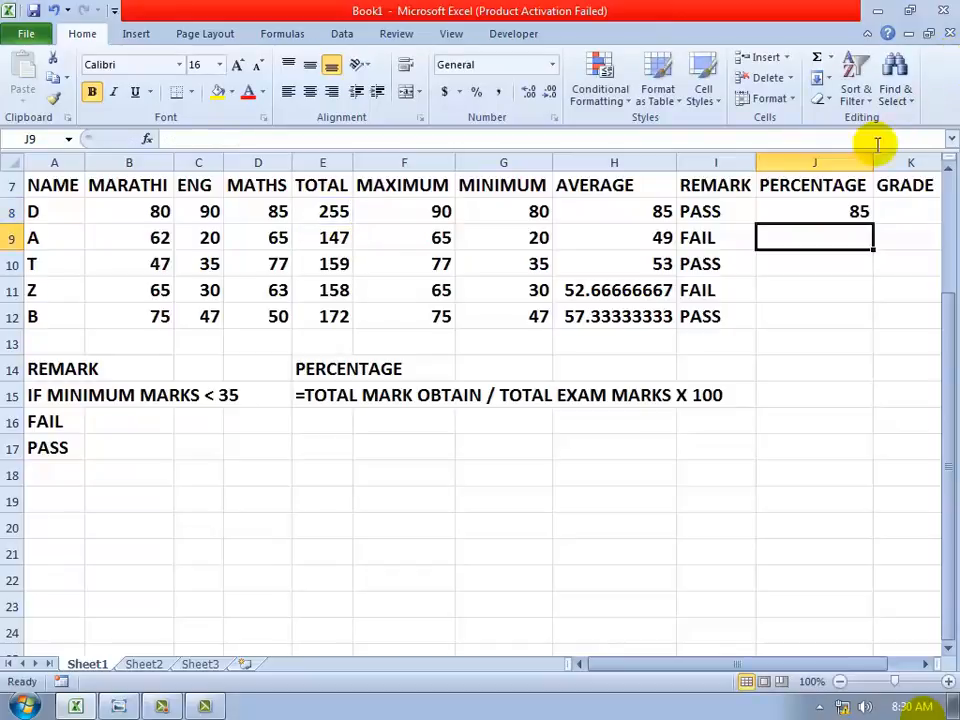
click(829, 210)
drag(872, 227, 851, 322)
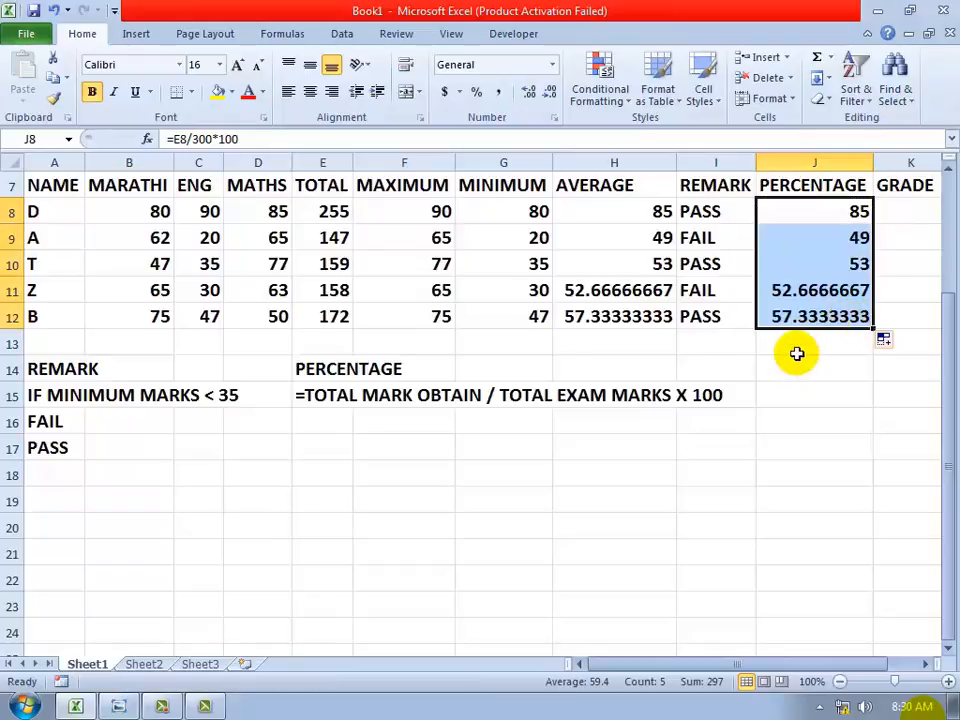
Enter the heading GRADE in cell C18, below the REMARK and PERCENTAGE notes.
click(912, 206)
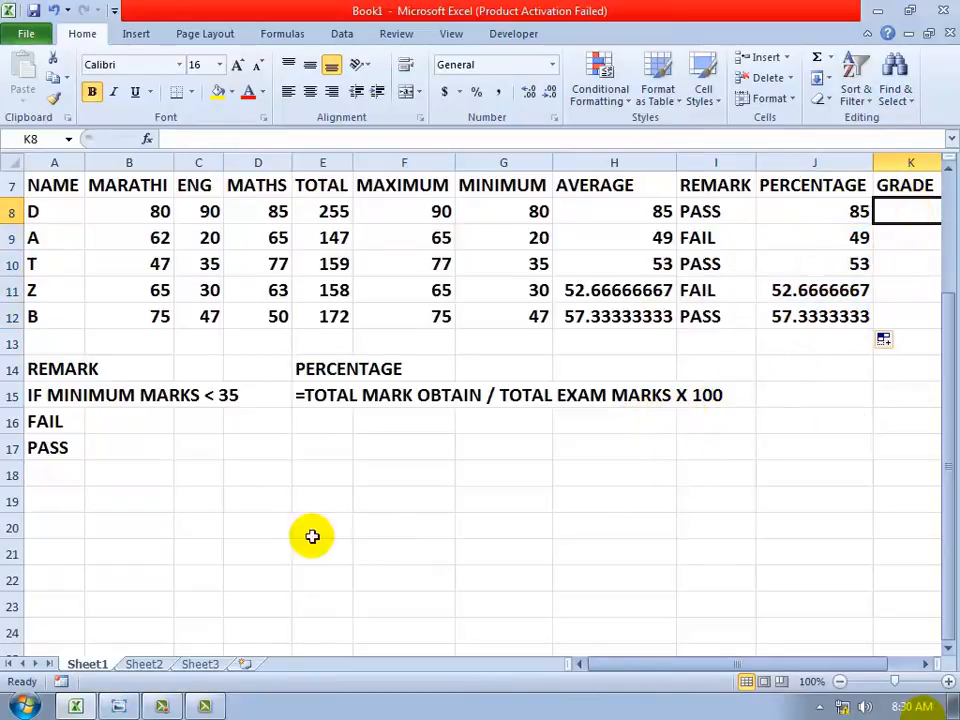
click(208, 478)
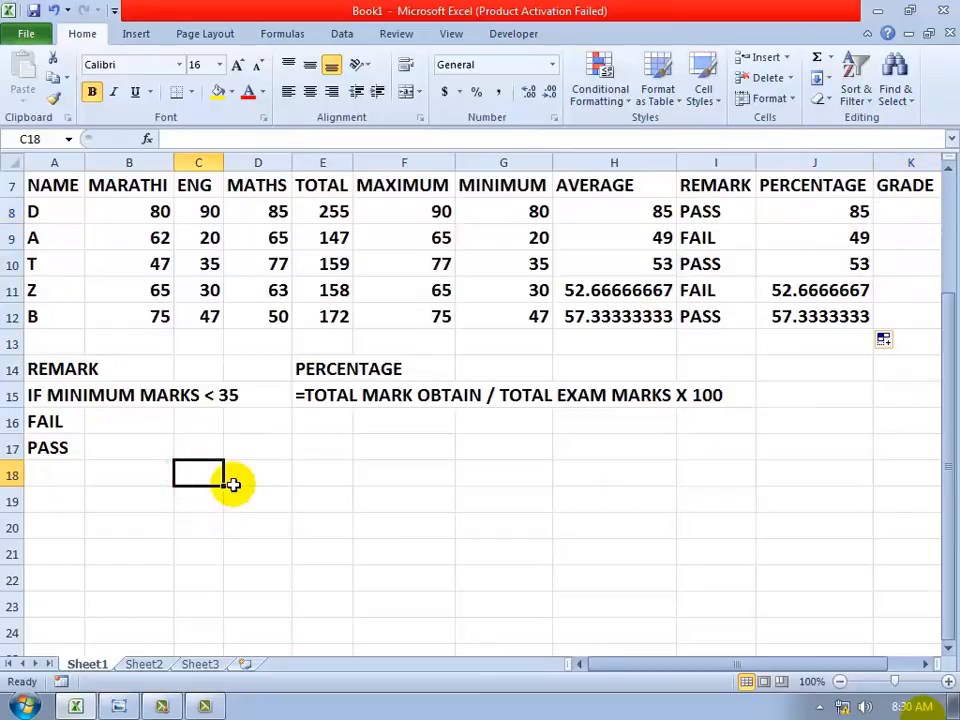
text(GRADE)
key(Return)
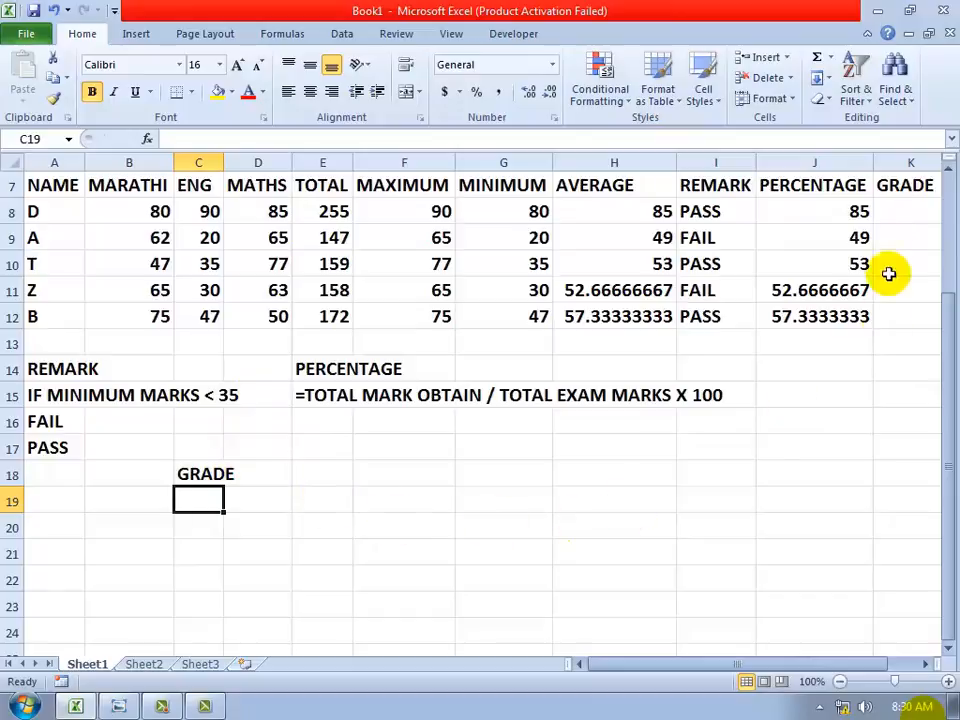
click(839, 205)
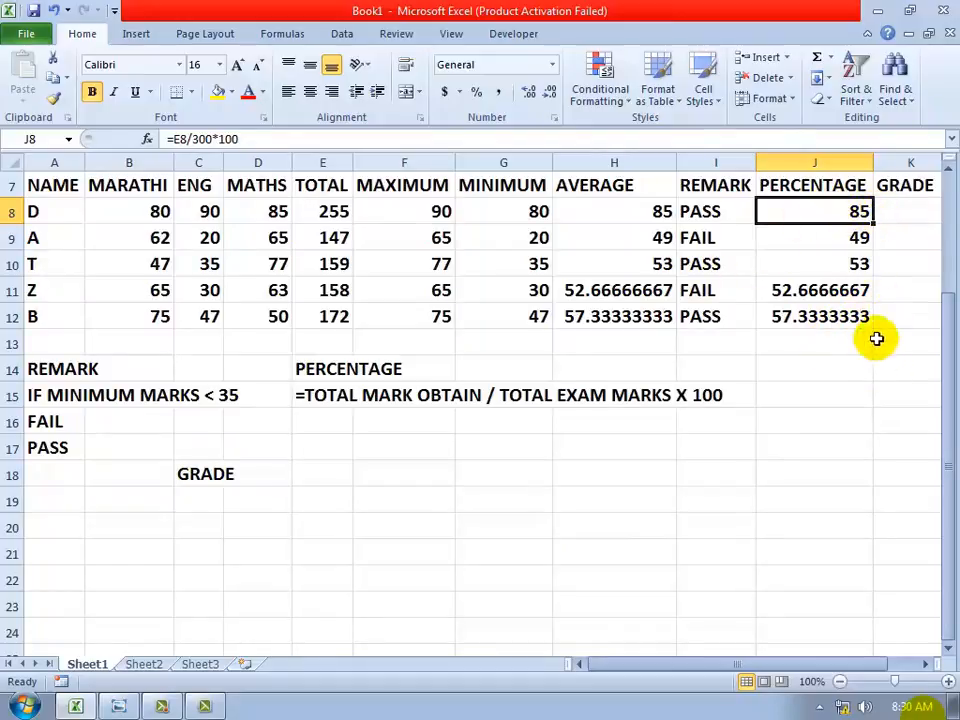
click(886, 194)
click(908, 216)
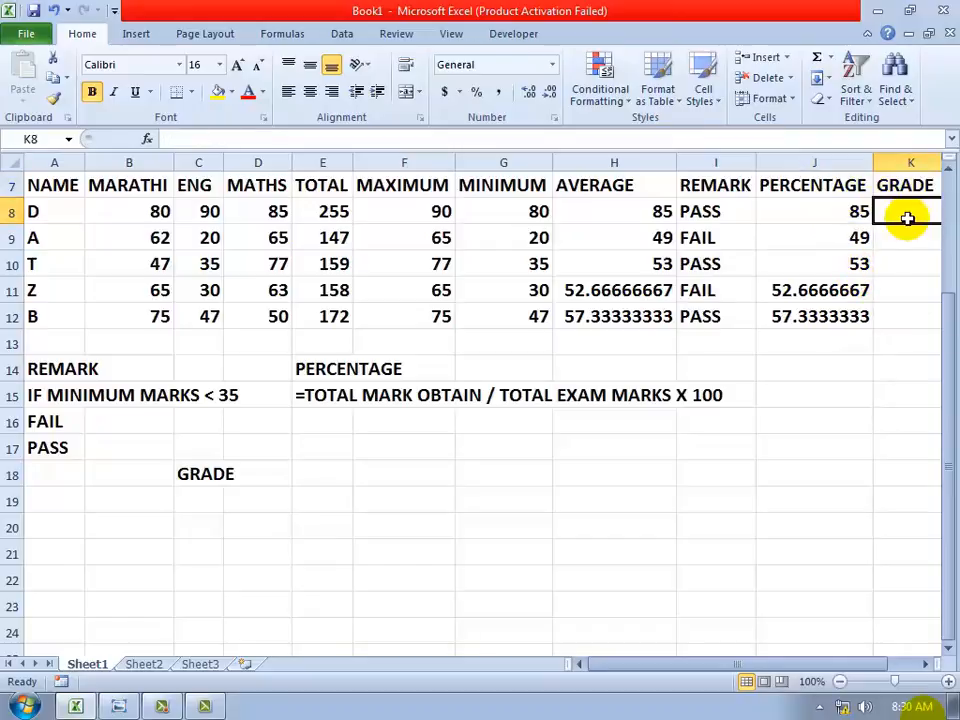
text(A/)
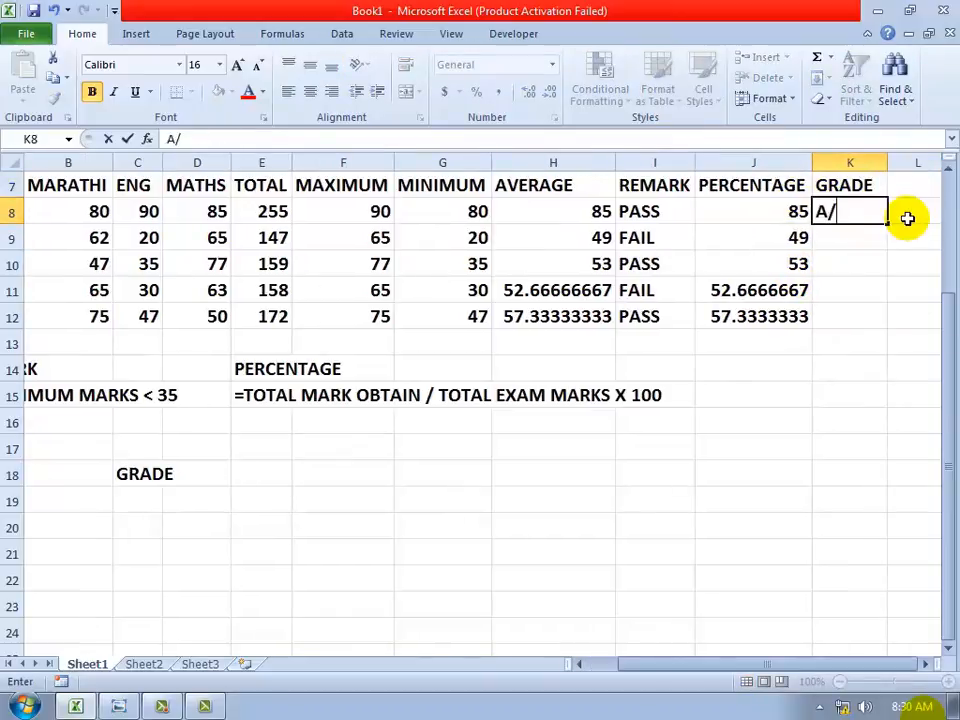
text(B)
key(Return)
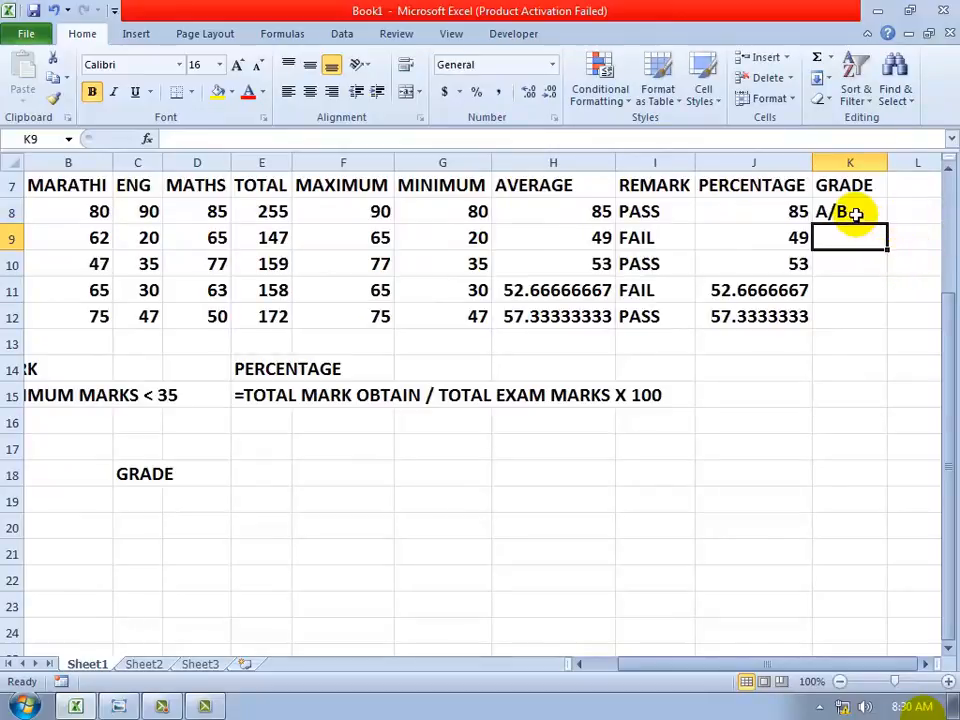
click(860, 222)
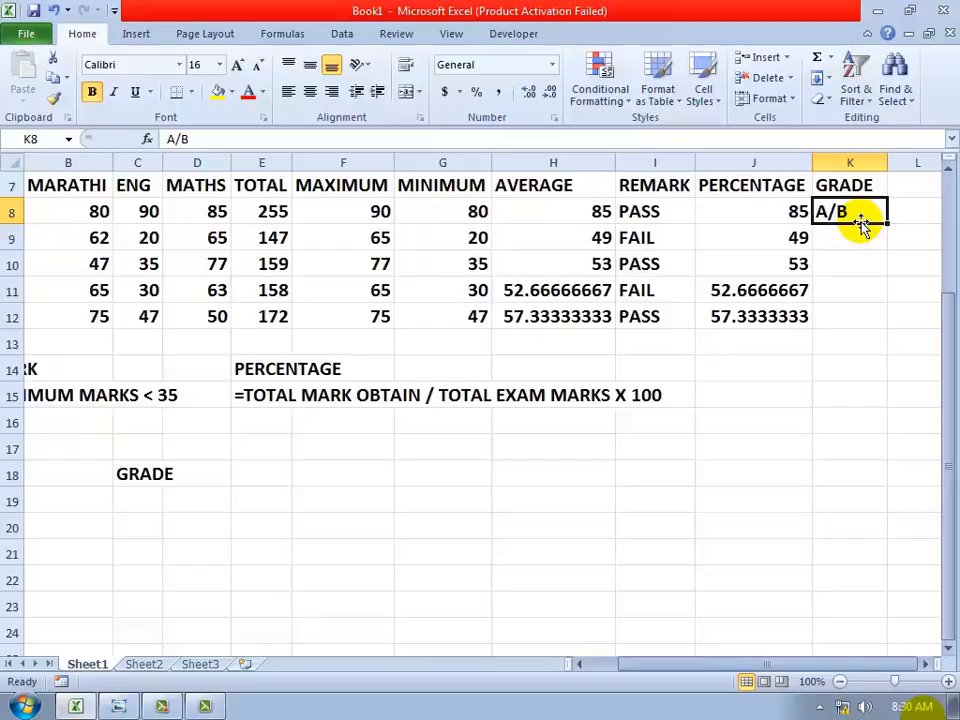
key(Delete)
click(658, 456)
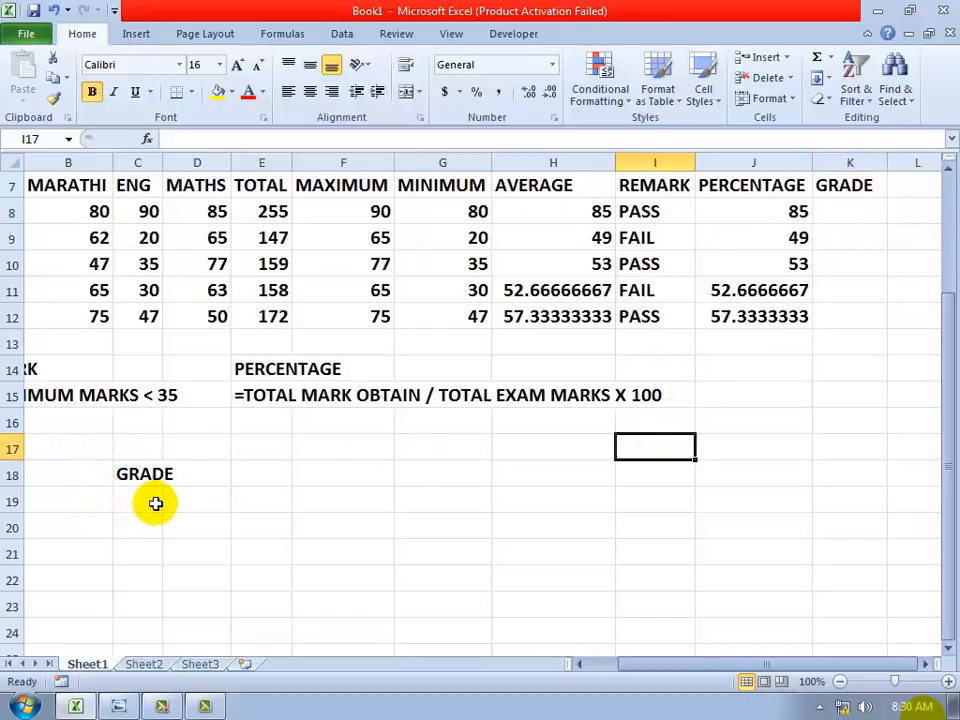
Under the GRADE heading, enter the notes "IF PERCENTAGE > 60" in C19, "A" in C20 and "B" in C21.
click(152, 502)
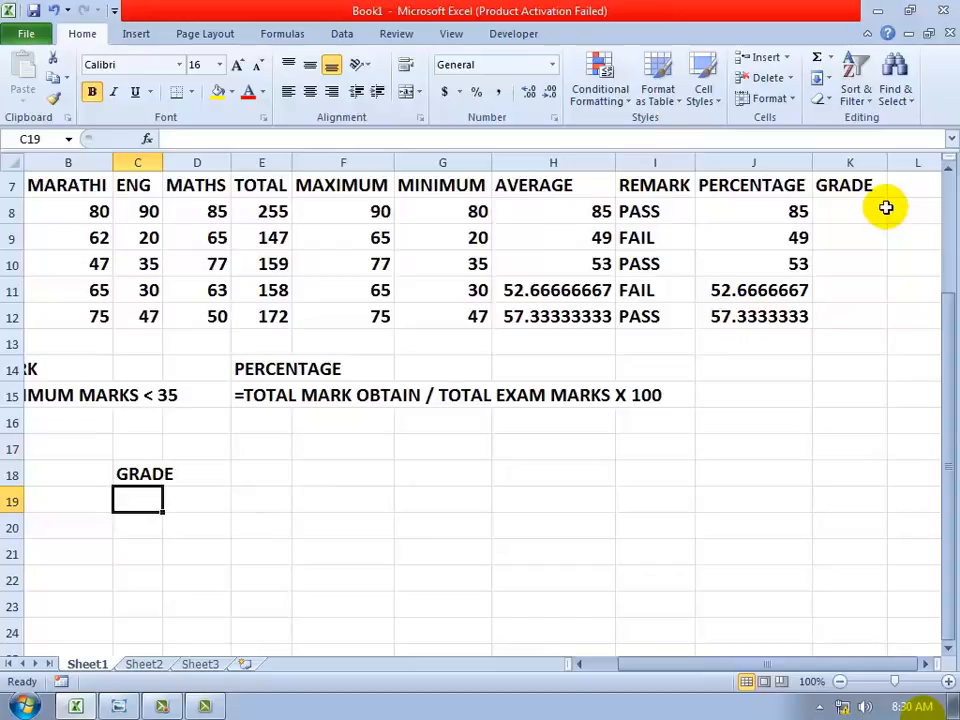
text(I)
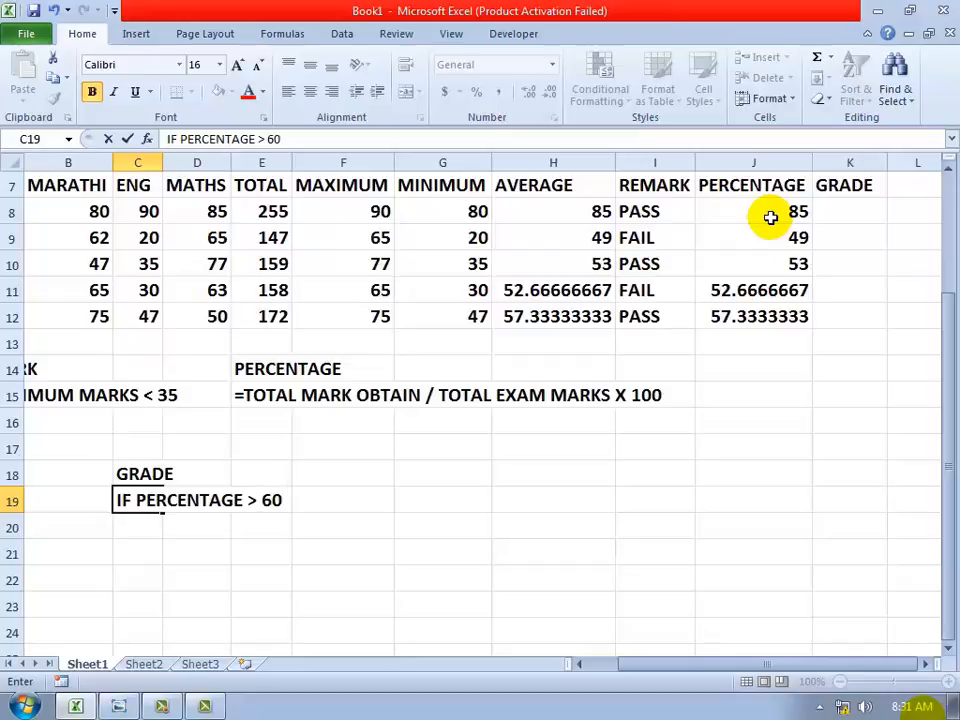
key(Return)
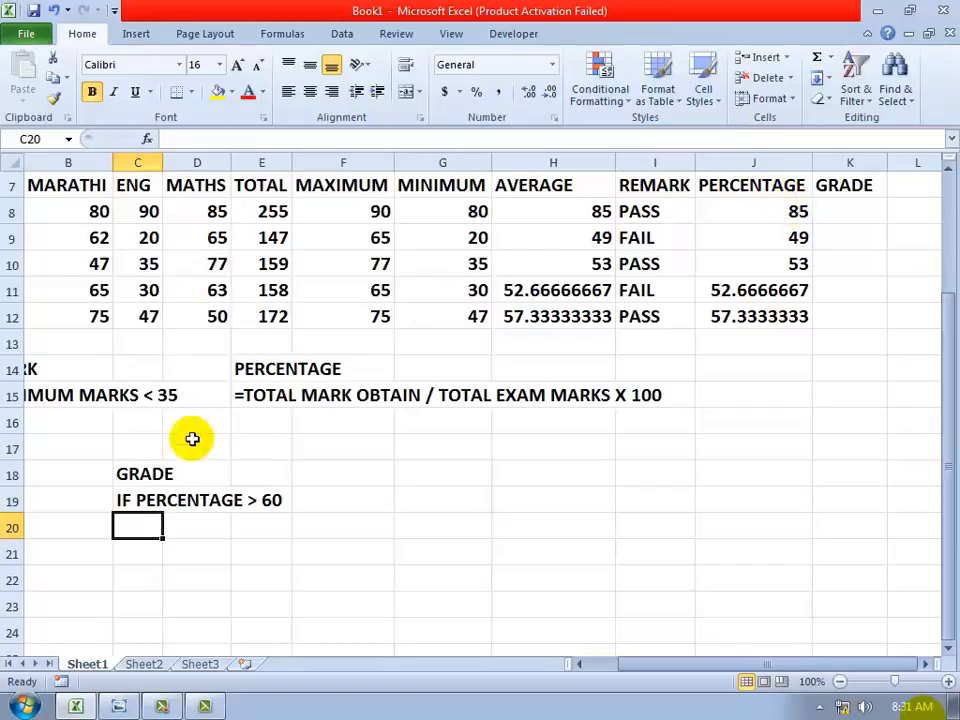
text(A)
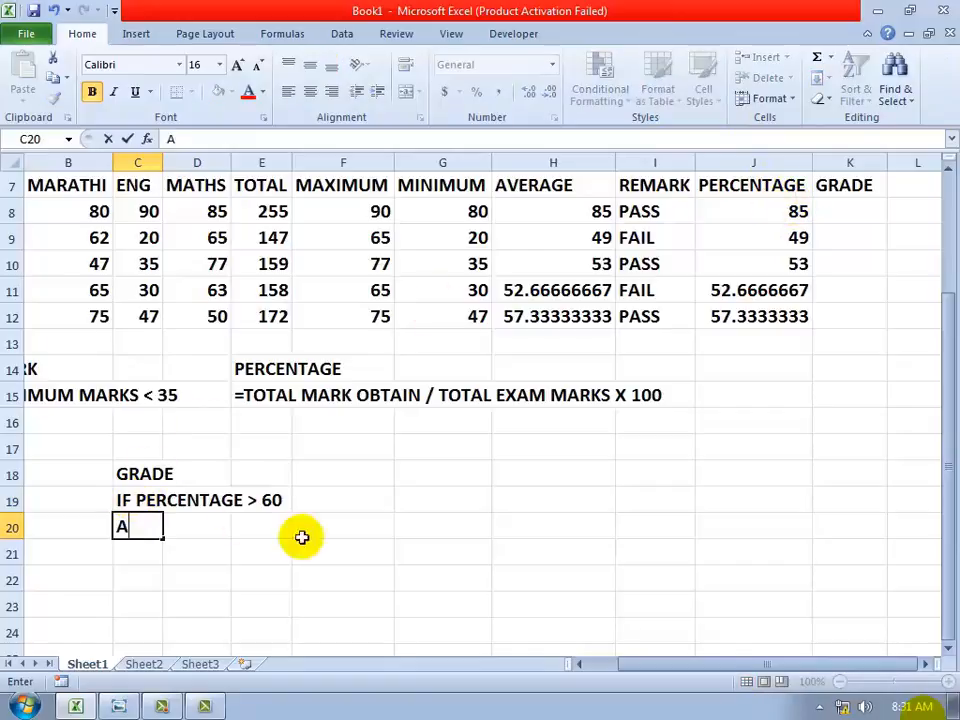
key(Return)
text(B)
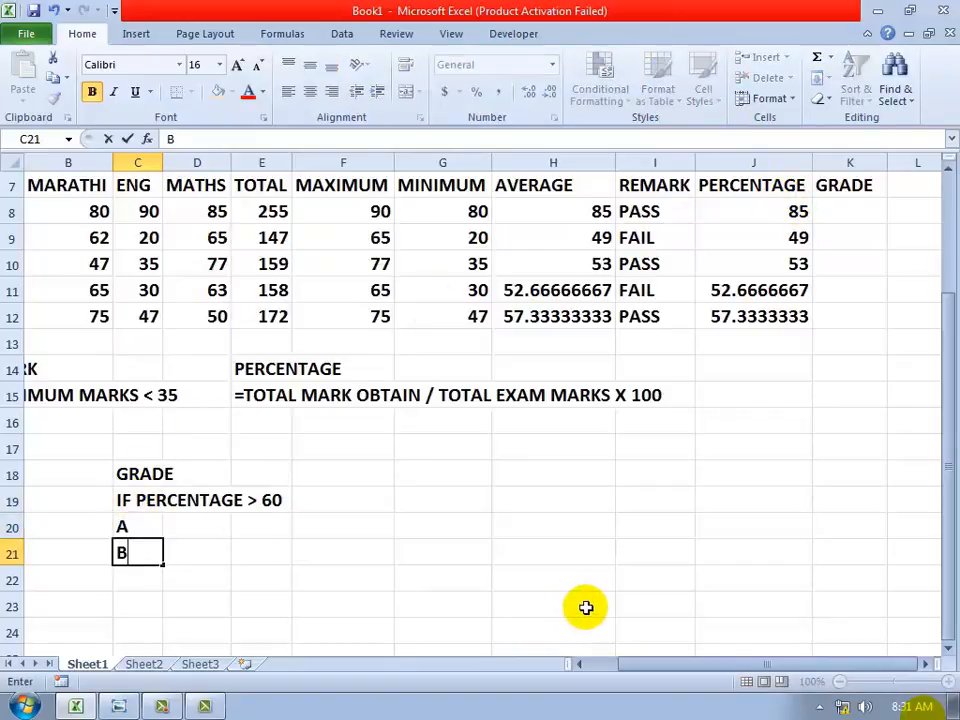
key(Return)
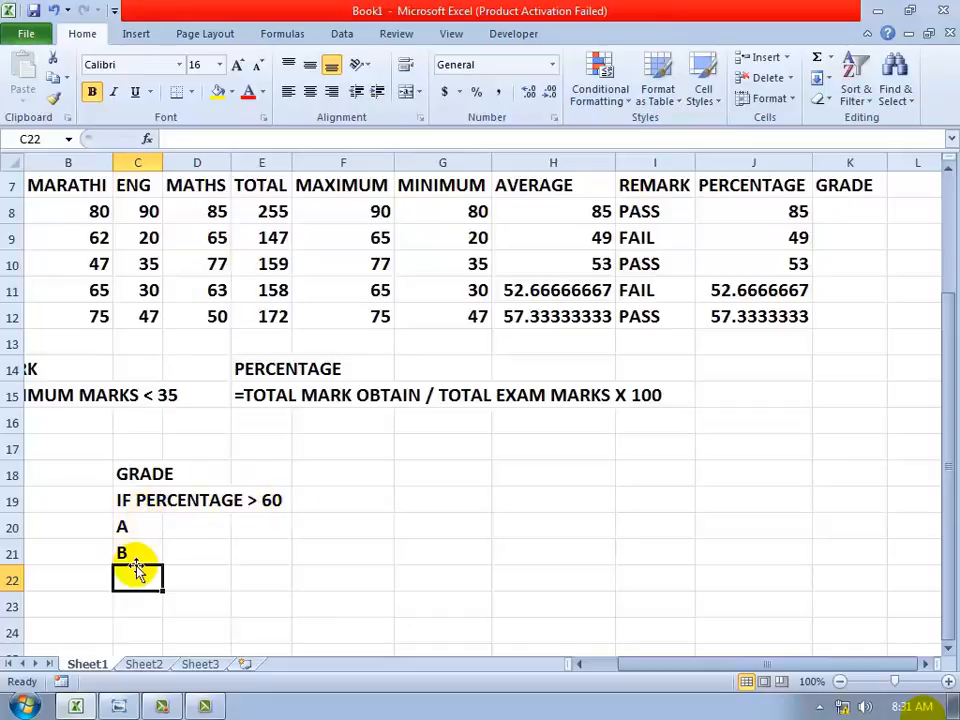
Insert an IF function in the first student's GRADE cell, K8, with the logical test J8>60.
click(840, 212)
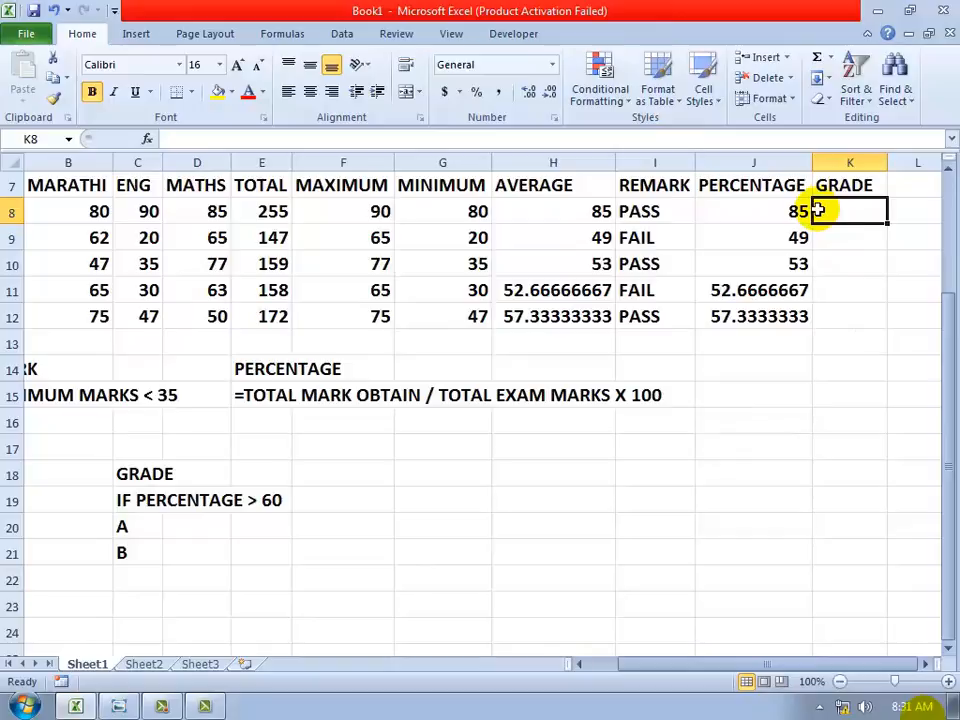
click(832, 60)
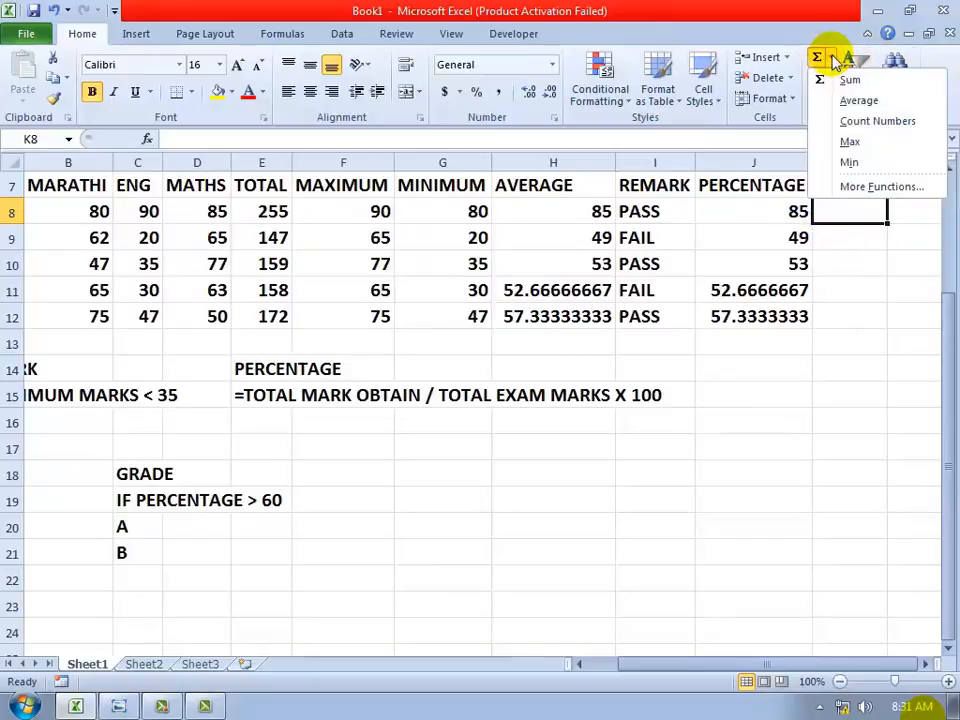
click(841, 194)
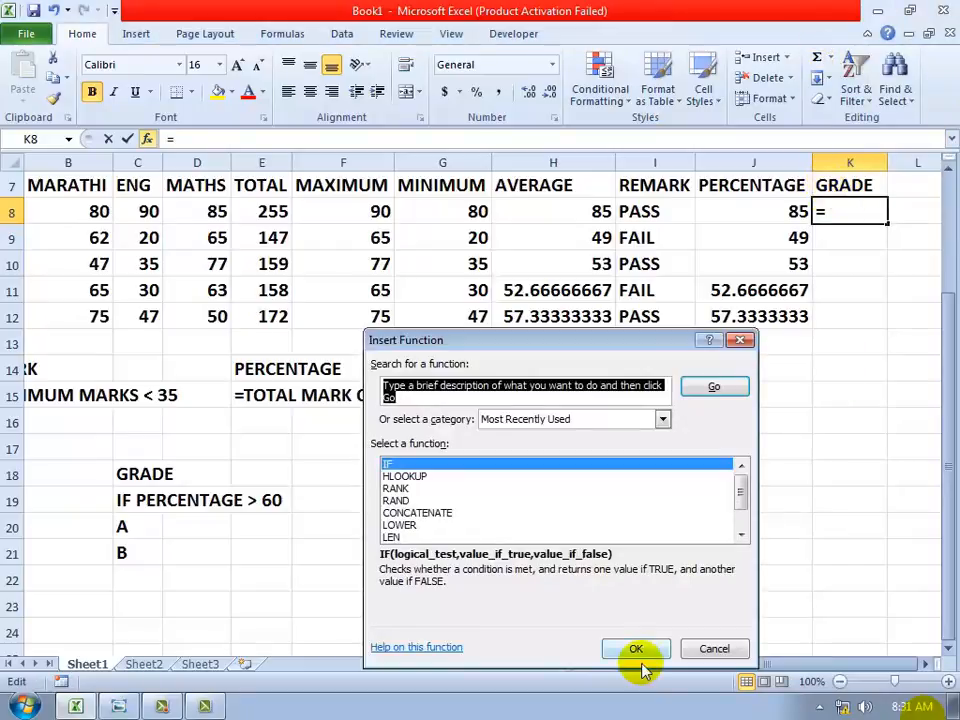
click(393, 466)
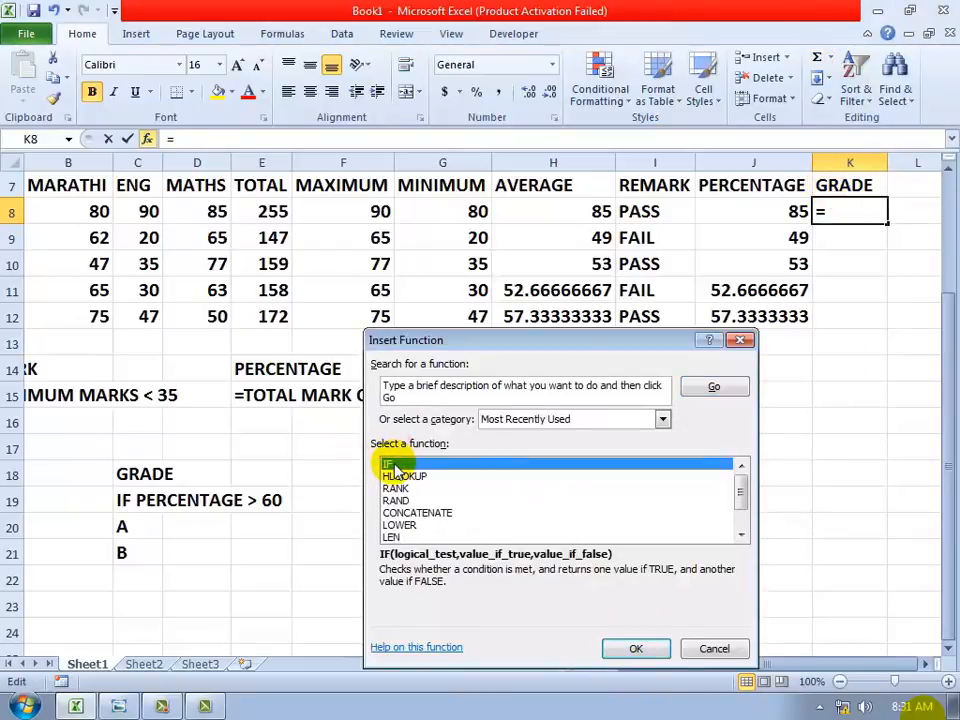
click(625, 651)
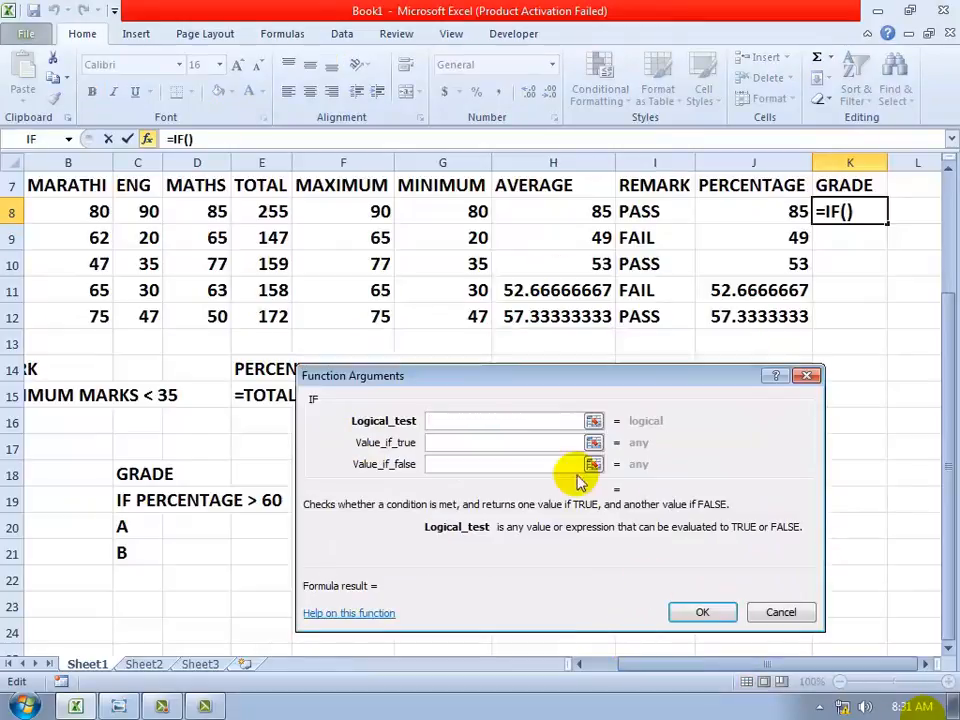
mouse_move(505, 367)
mouse_down()
mouse_move(565, 460)
mouse_move(570, 167)
mouse_move(517, 378)
mouse_up()
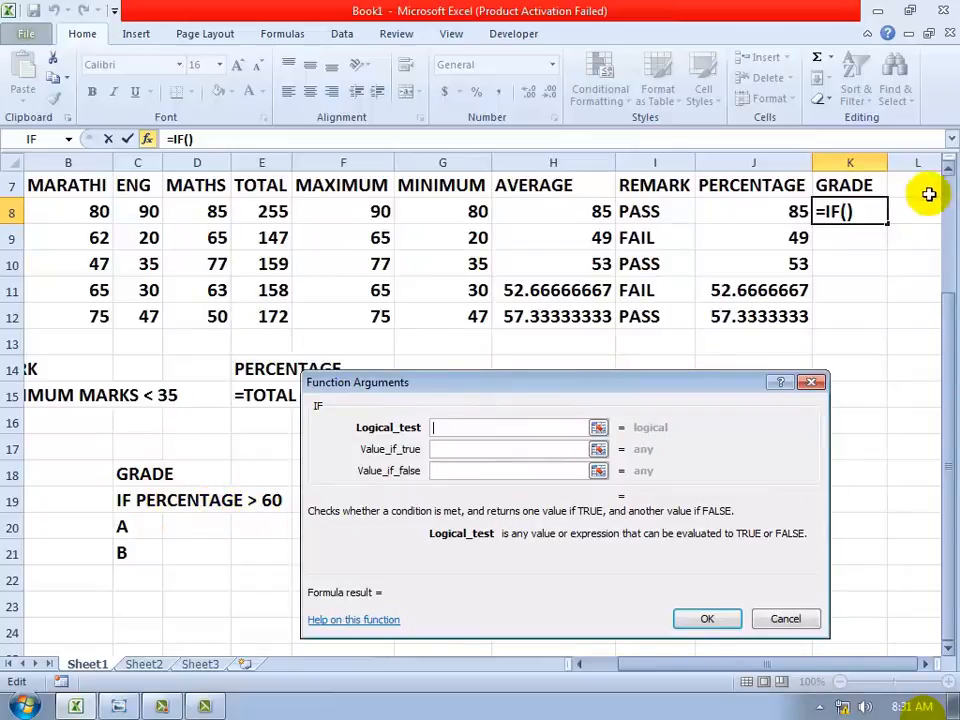
click(760, 184)
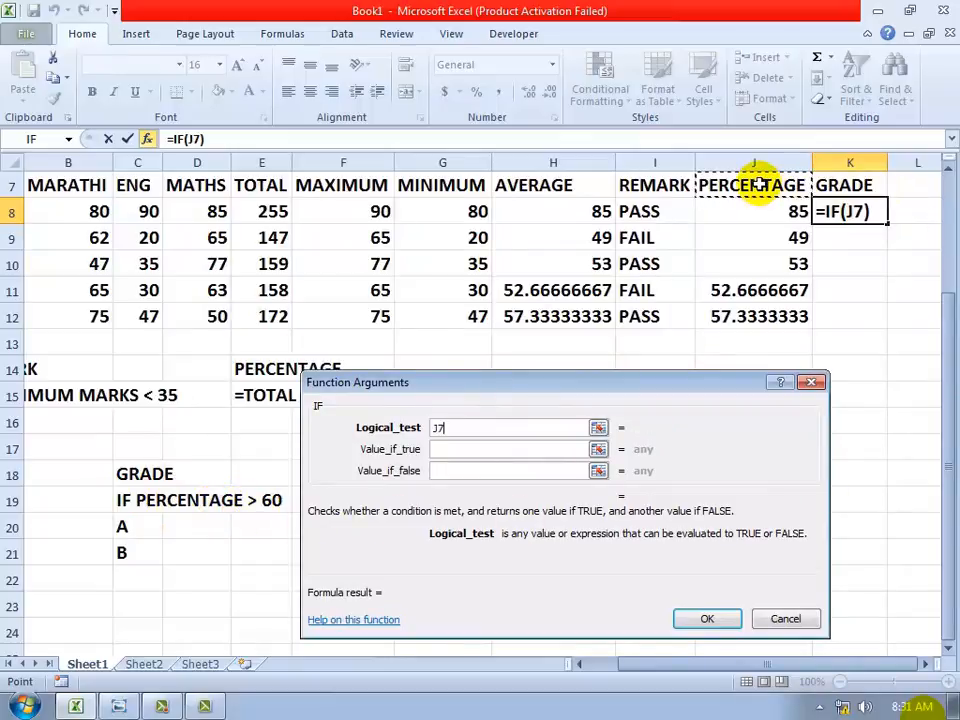
click(749, 211)
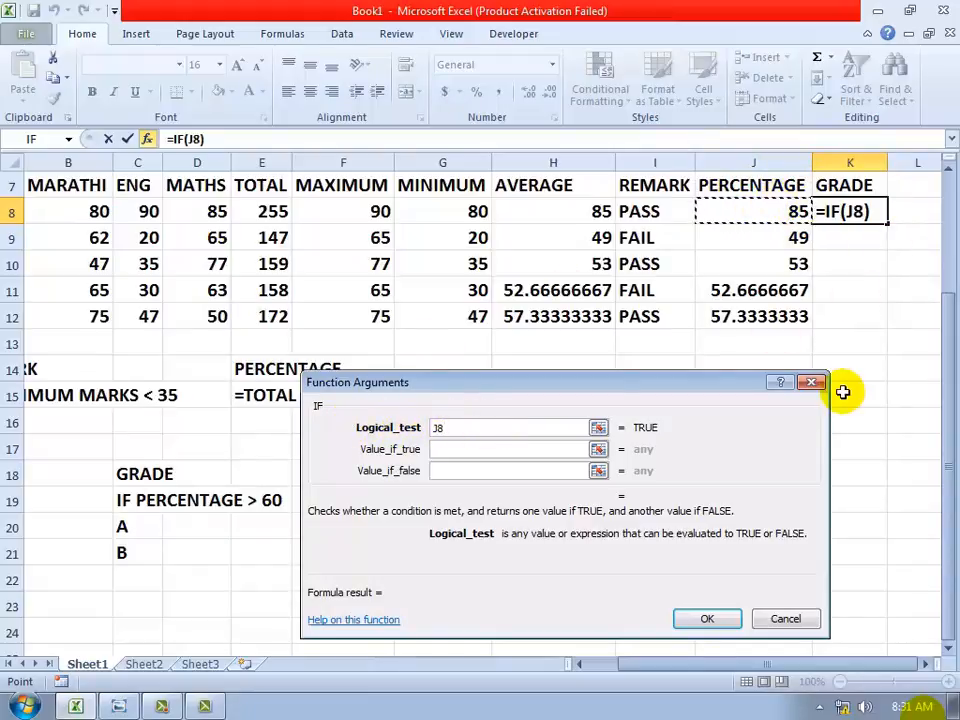
text(>)
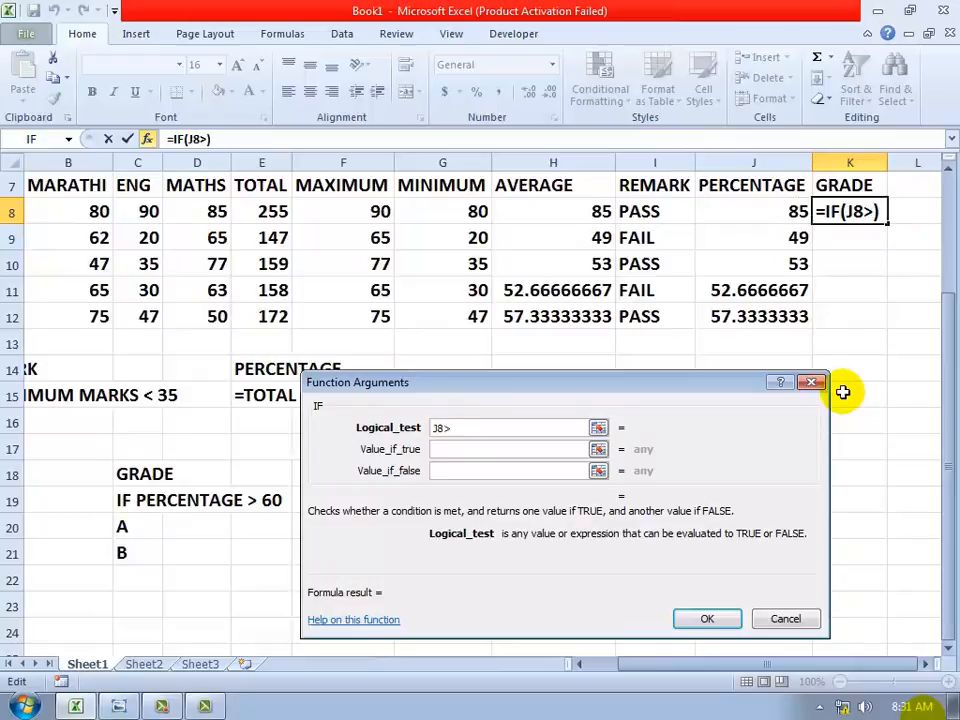
text(60)
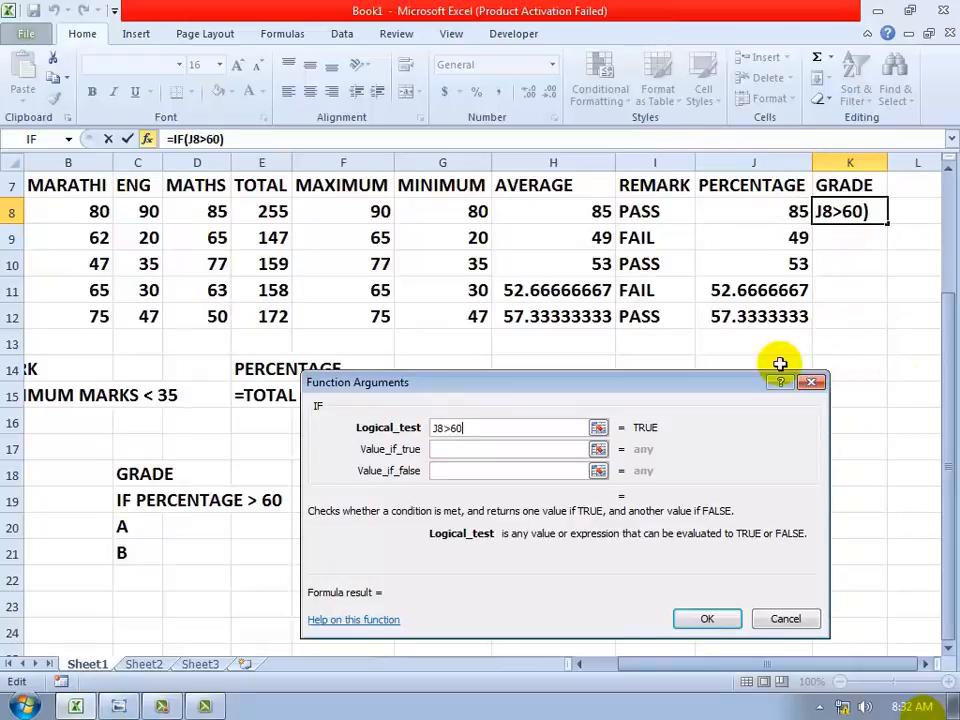
Make K8's IF function return "A" when true and "B" when false, and fill it down through K12.
click(454, 450)
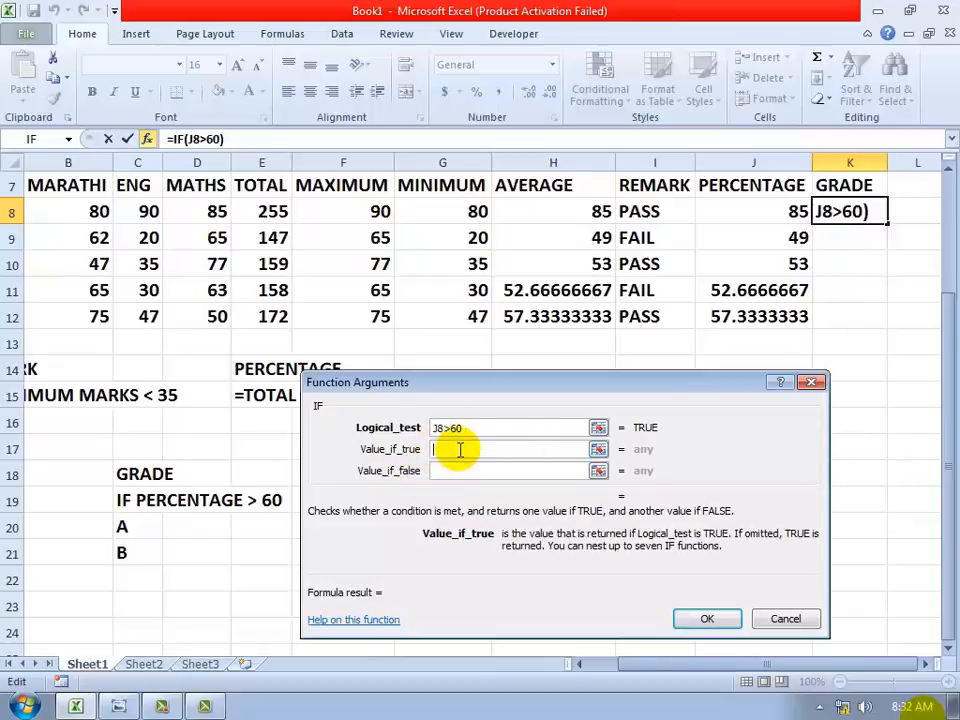
text(A)
key(Tab)
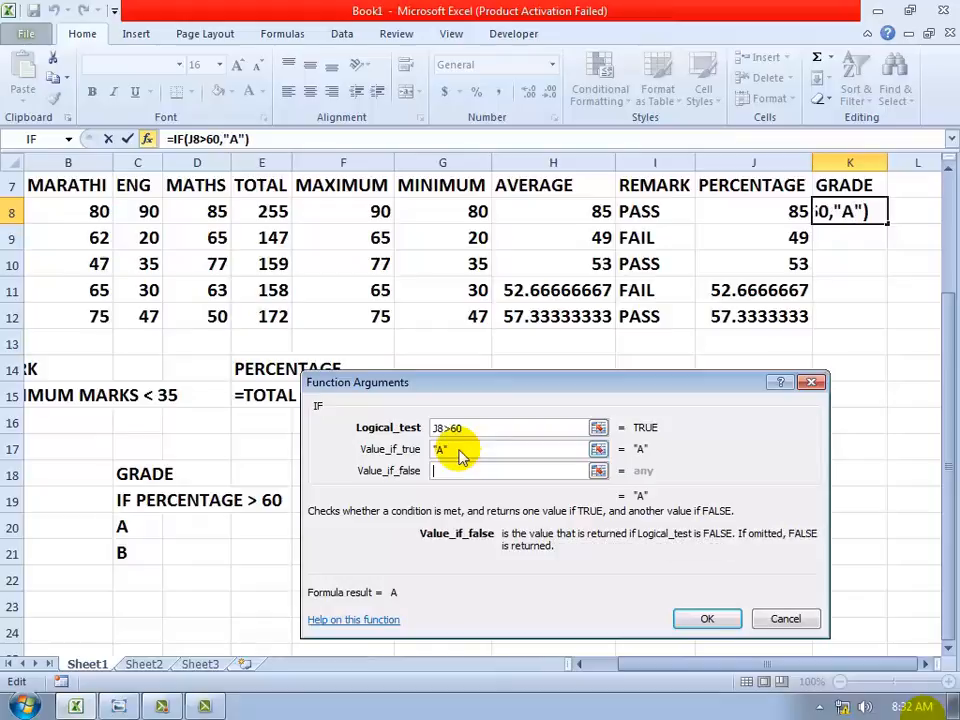
text(B)
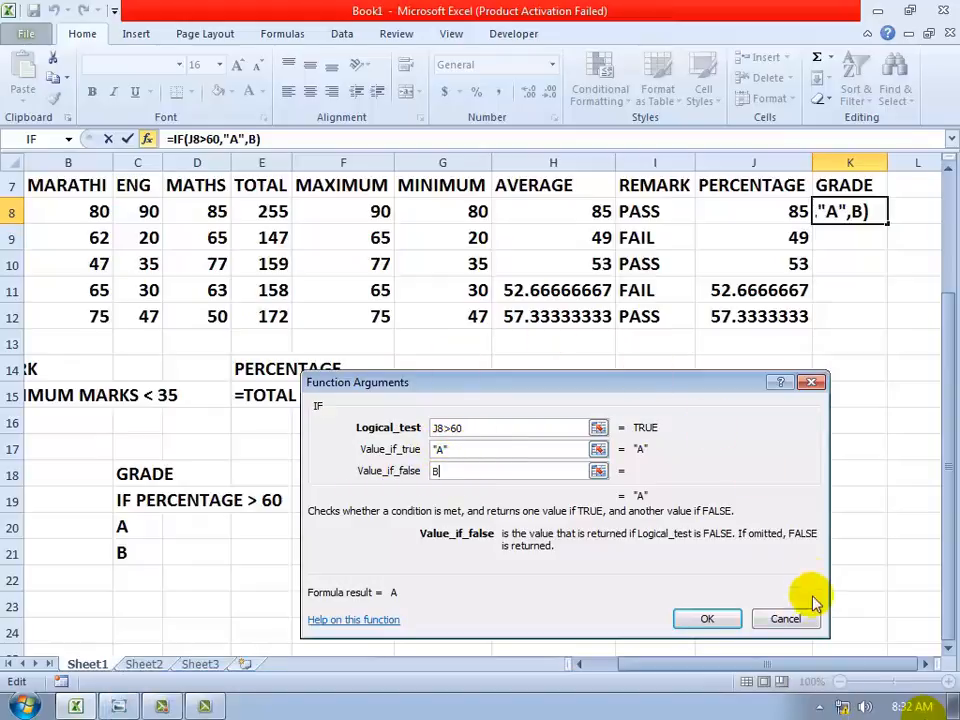
click(733, 620)
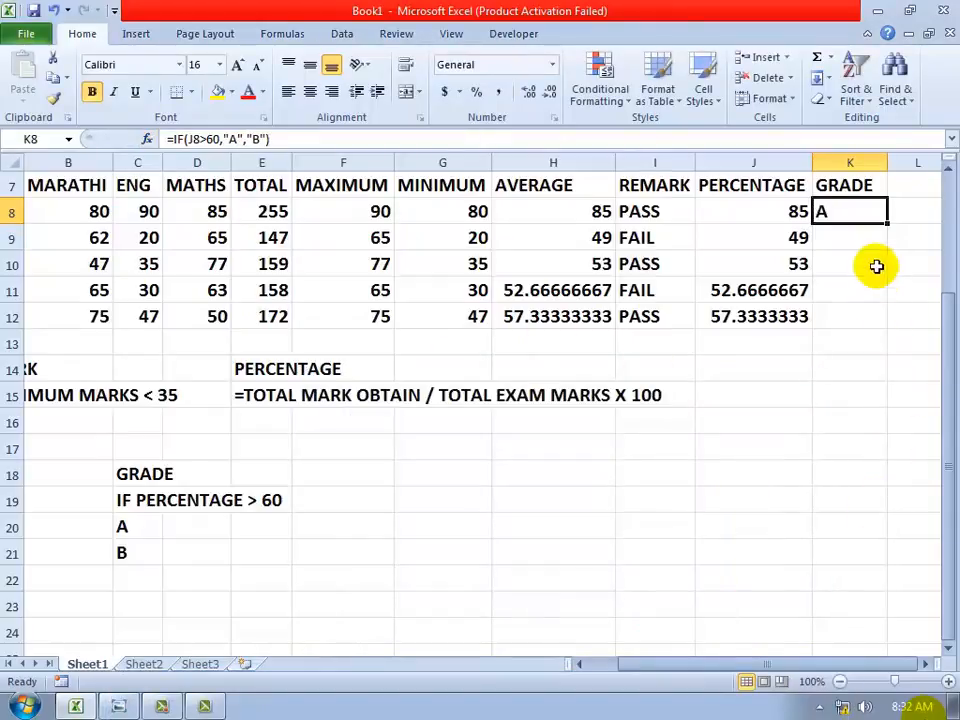
double_click(886, 222)
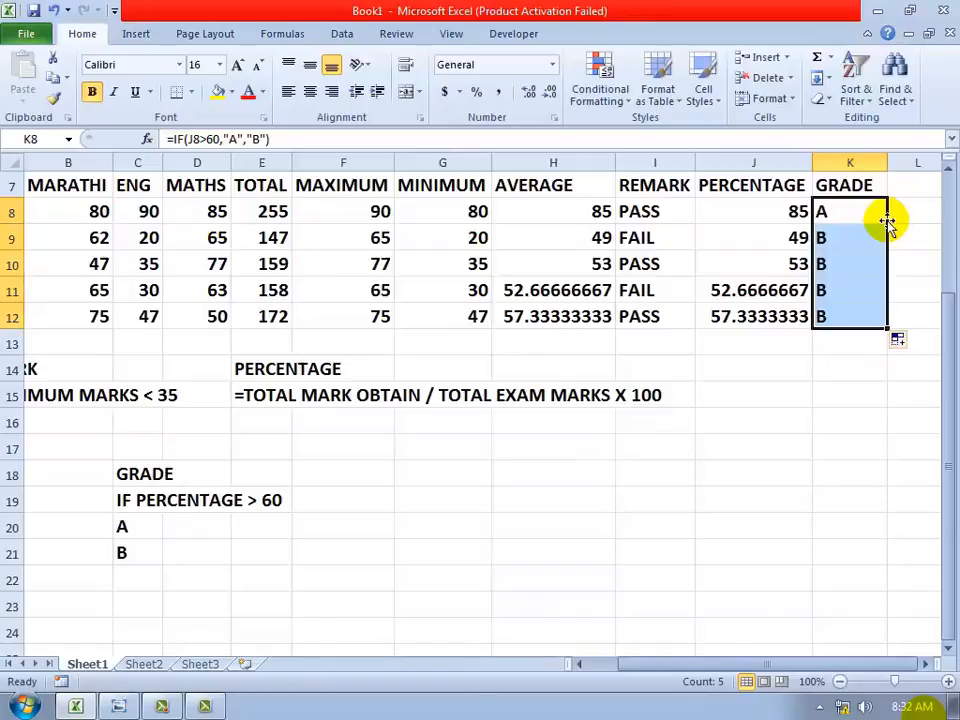
Clear the contents of I8:K13 under the REMARK, PERCENTAGE and GRADE headings.
click(158, 704)
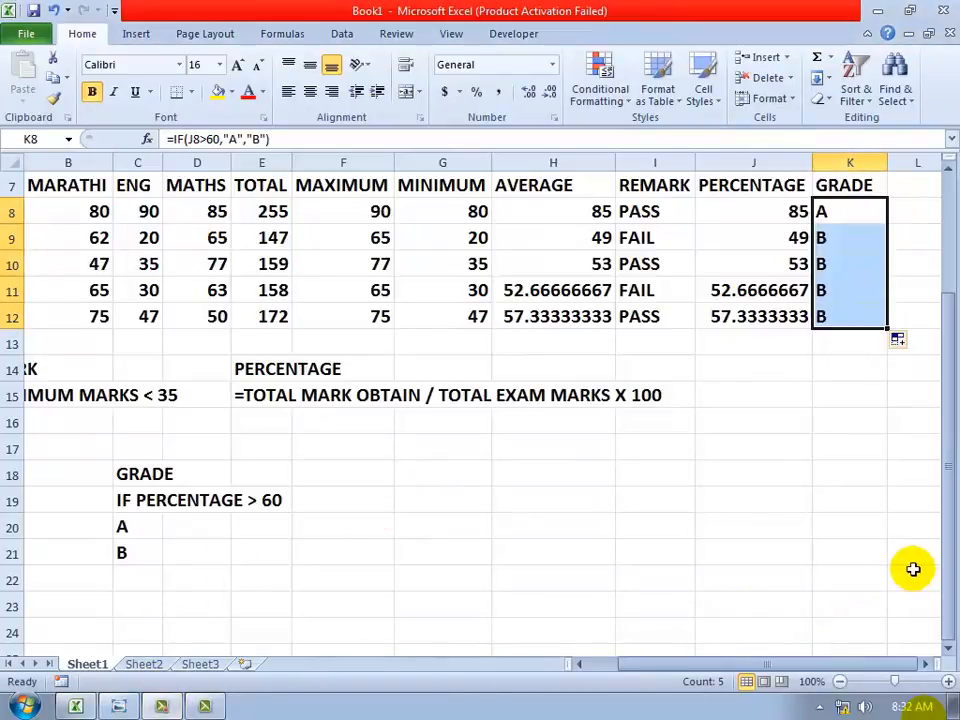
click(784, 425)
drag(638, 212, 826, 331)
key(Delete)
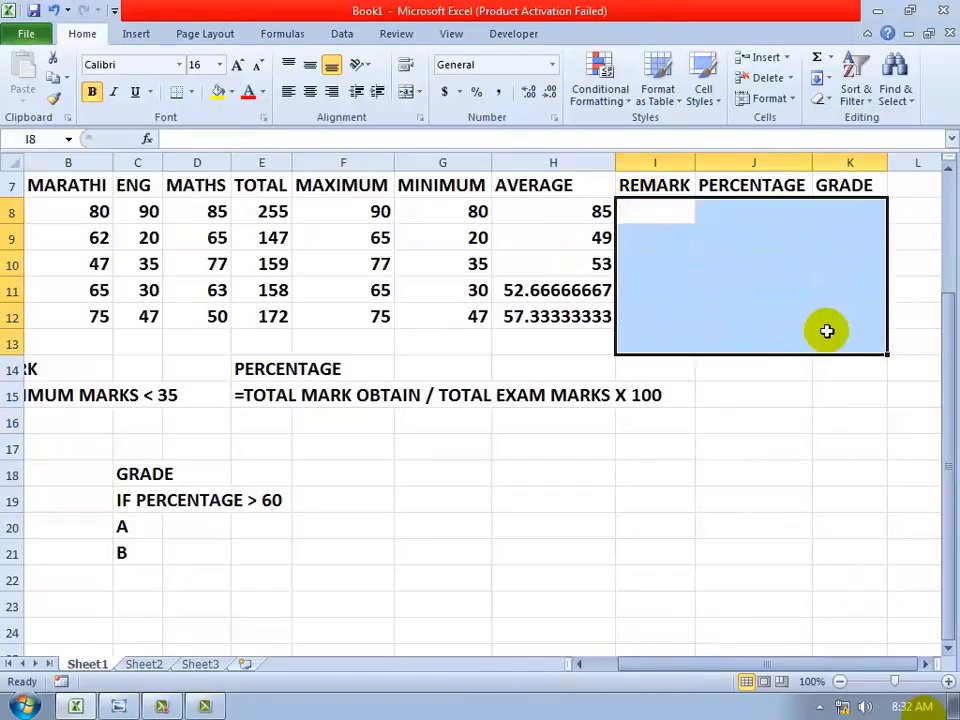
Insert an IF function in the first student's REMARK cell, I8, with the logical test G8<35.
click(648, 214)
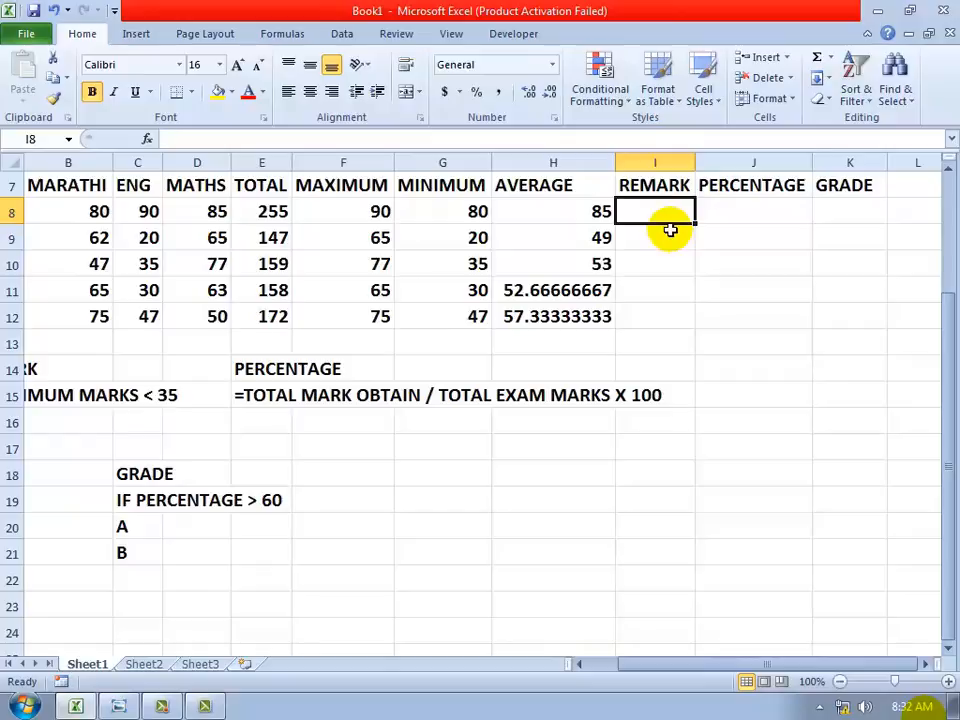
click(582, 665)
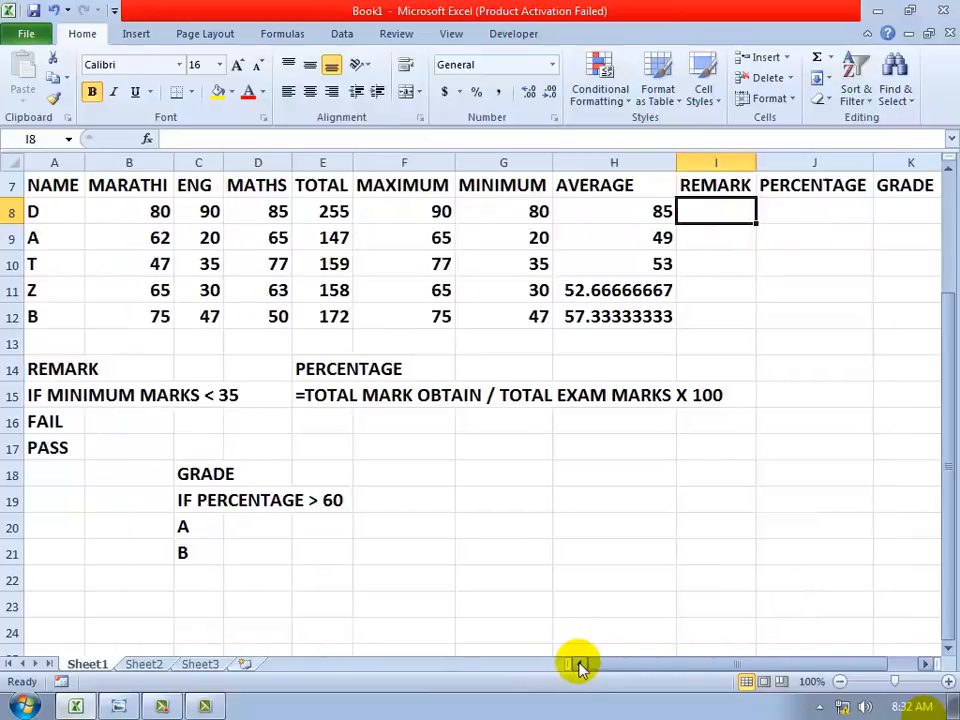
click(829, 58)
click(832, 185)
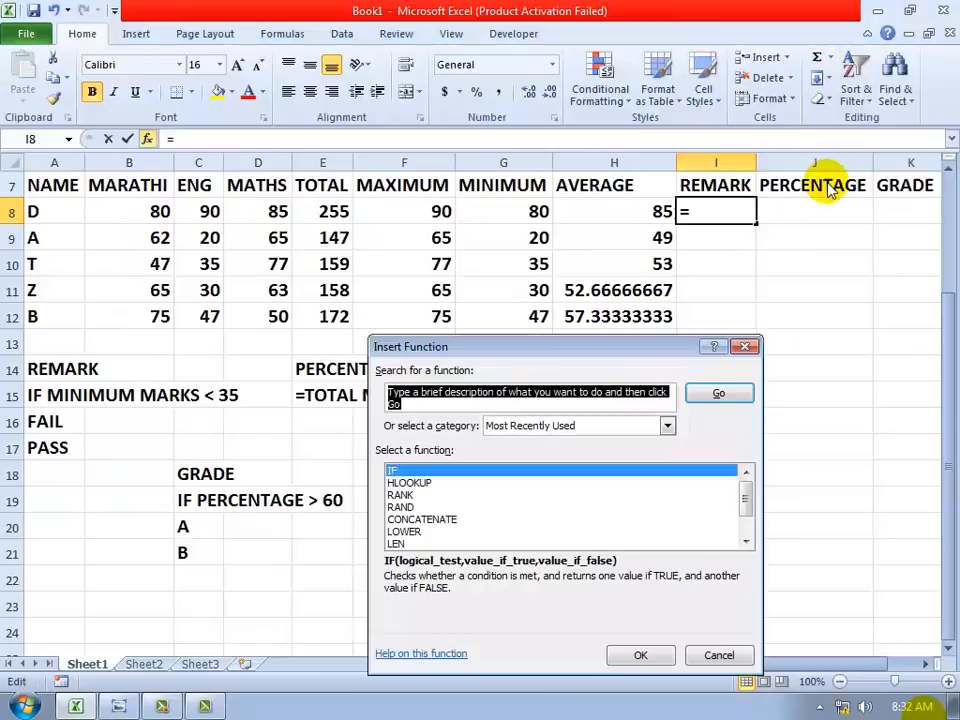
click(652, 655)
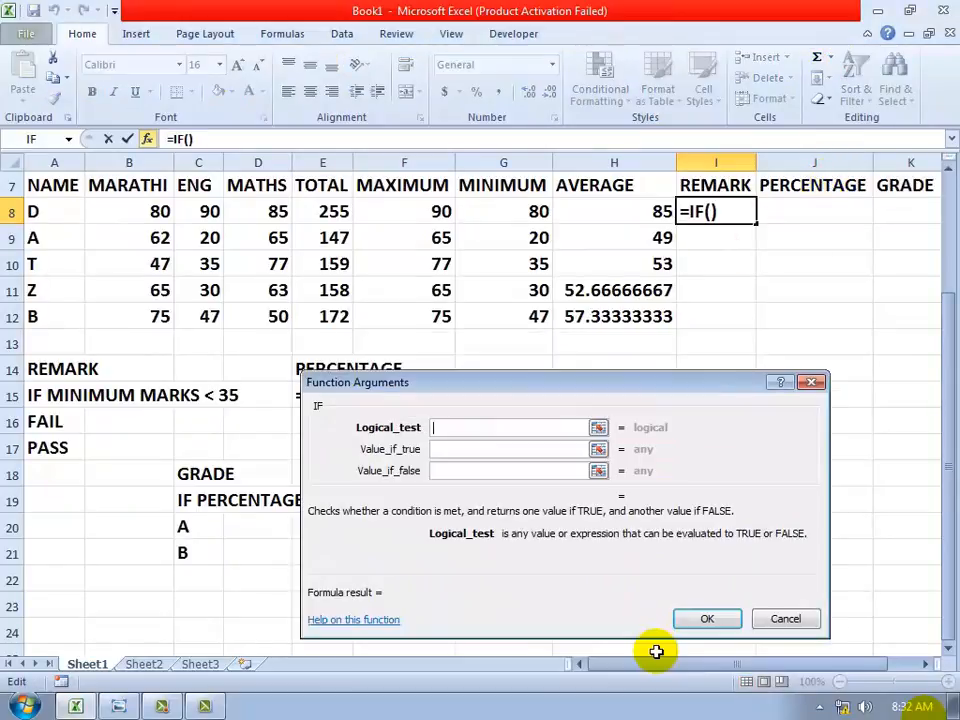
click(488, 187)
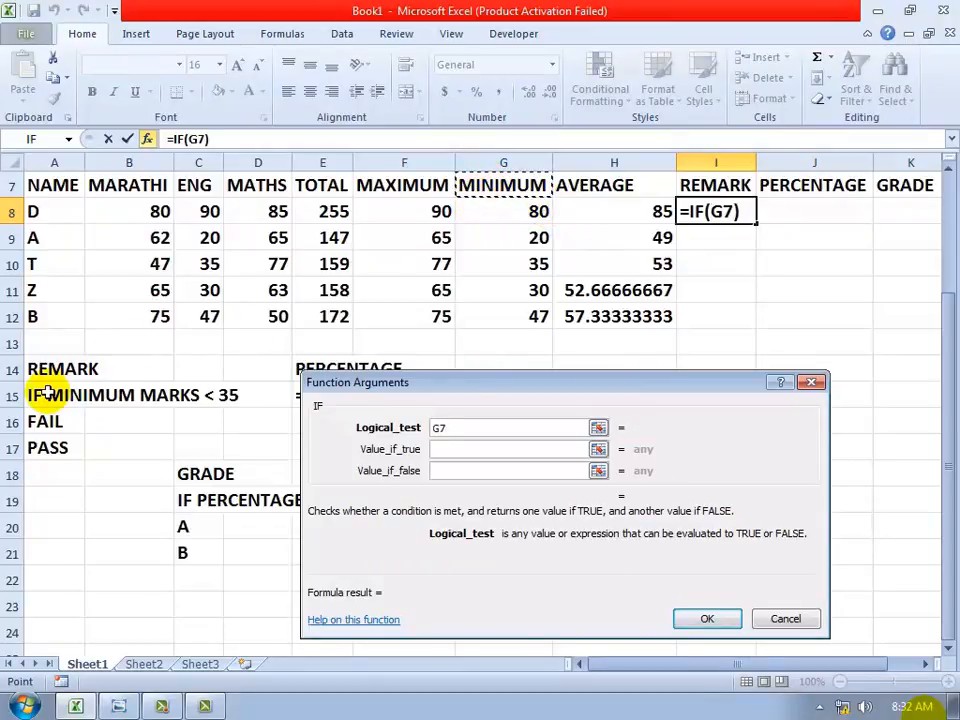
click(514, 210)
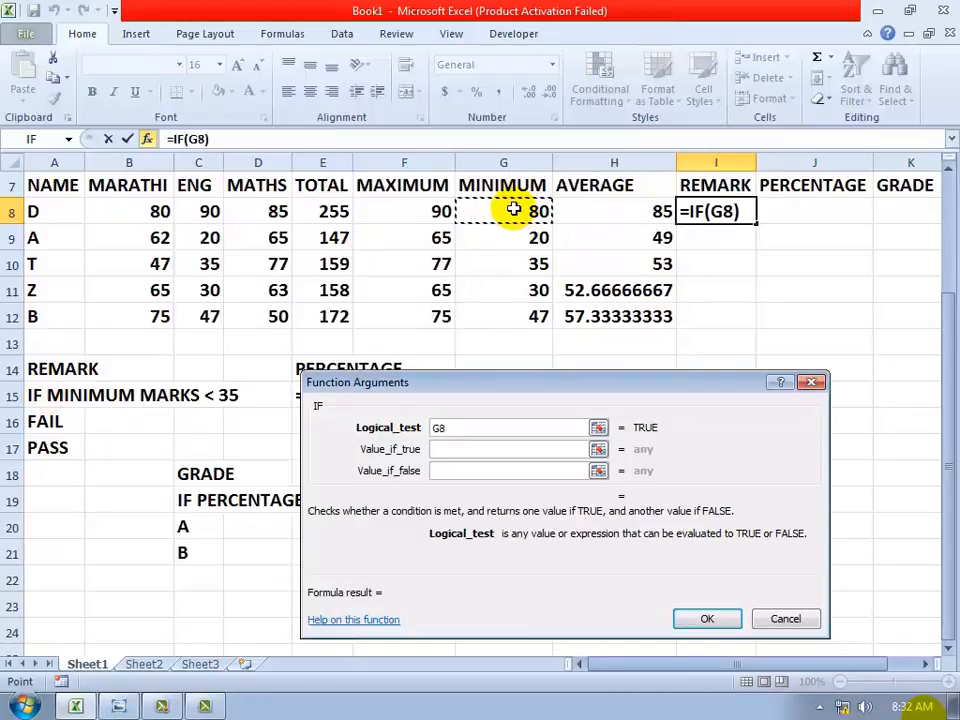
text(<)
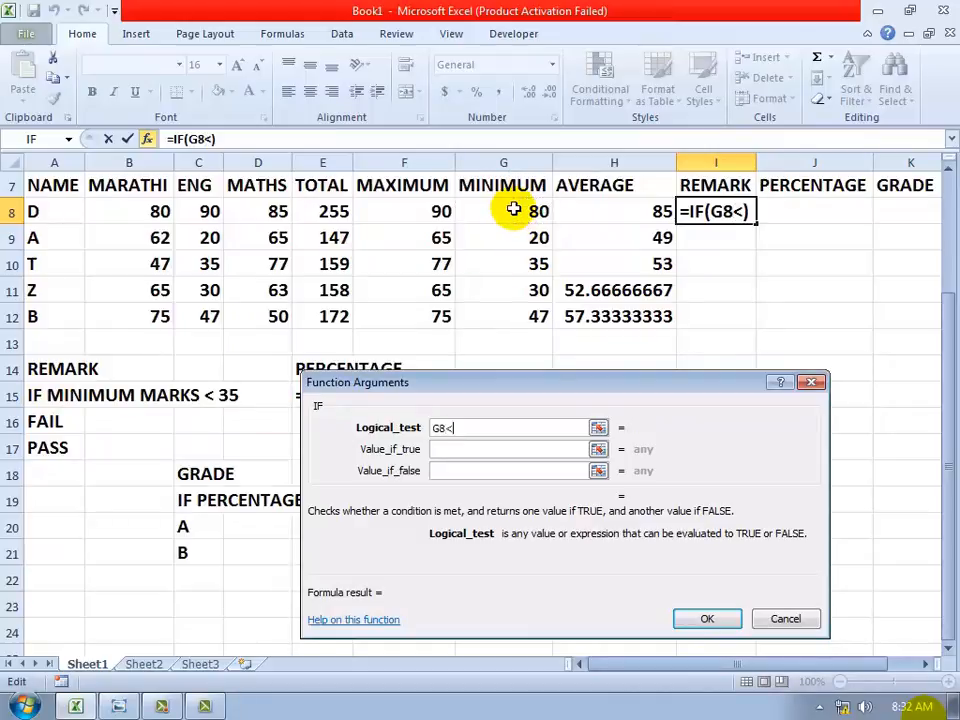
text(35)
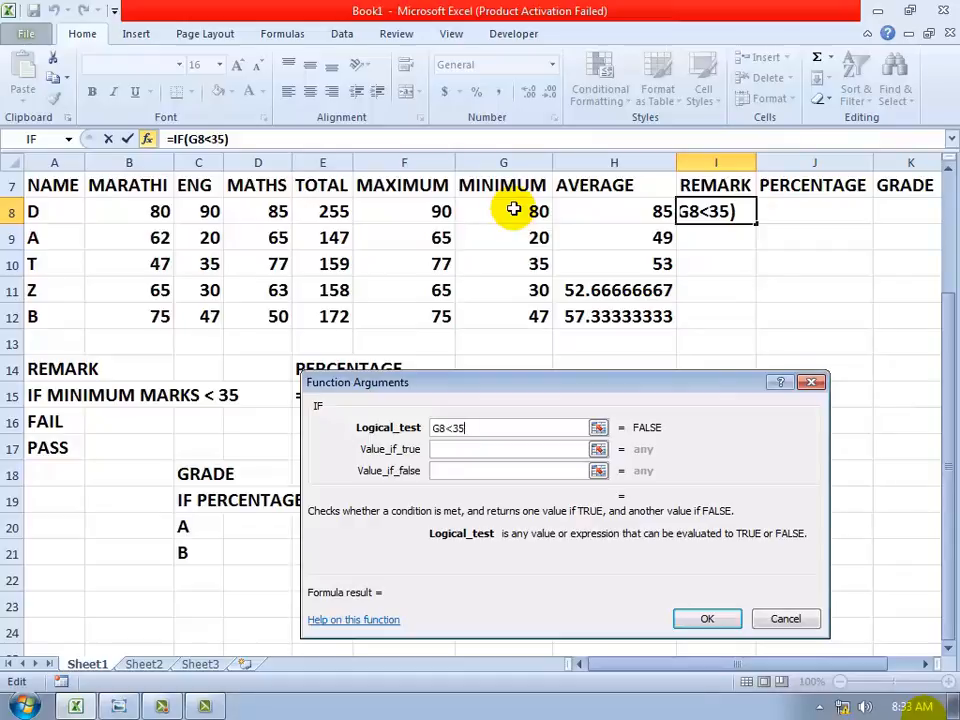
Make I8's IF function return "FAIL" when true and "PASS" when false, and fill it down through I12.
key(Tab)
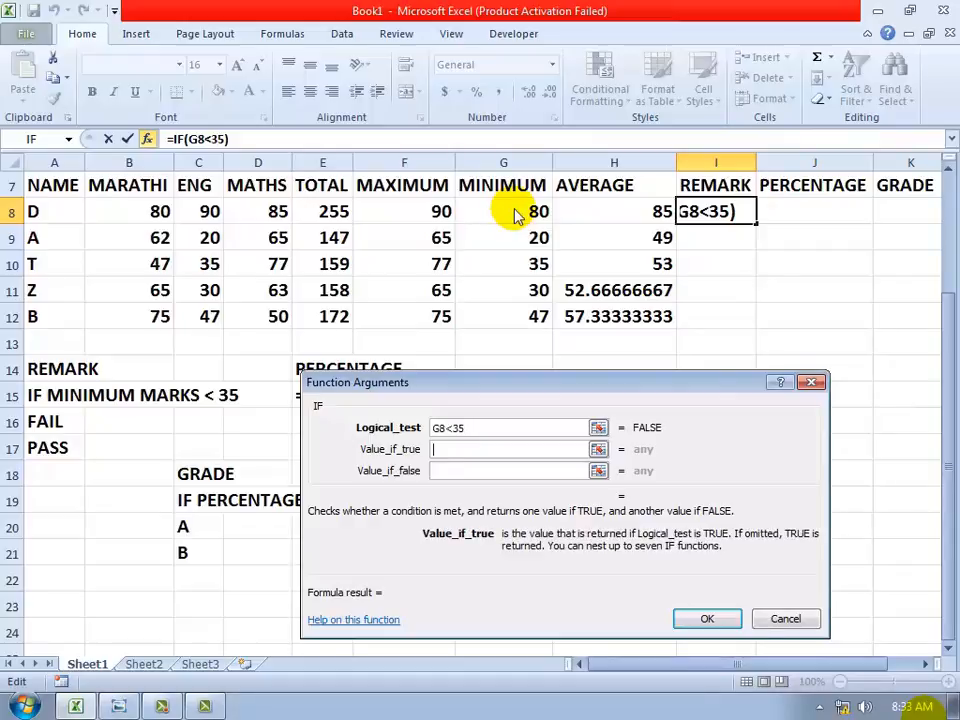
text(FAIL)
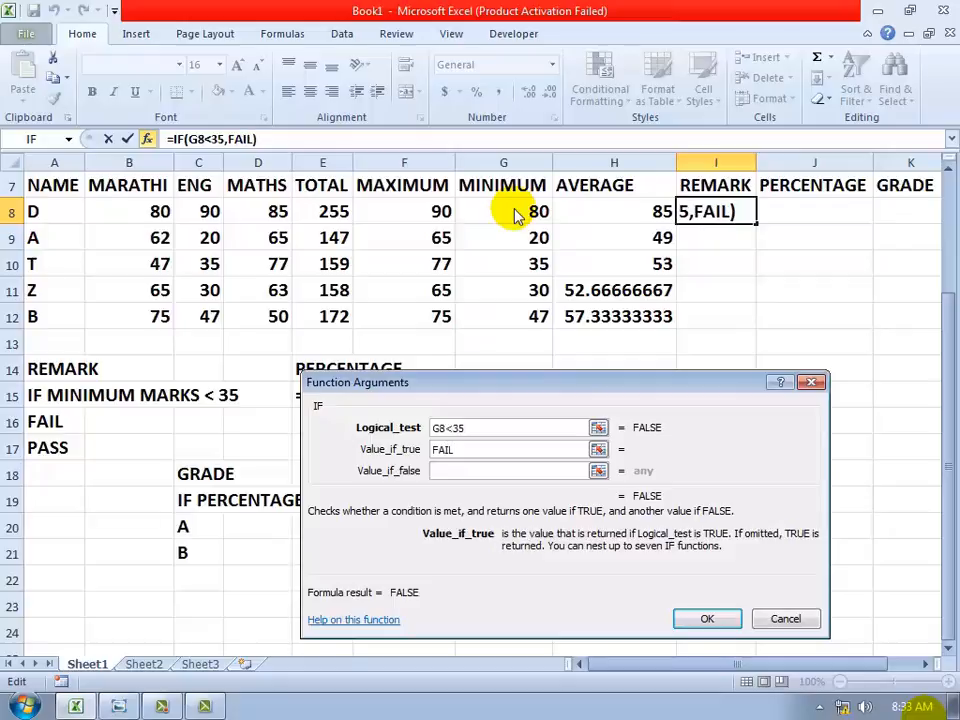
key(Tab)
text(PASS)
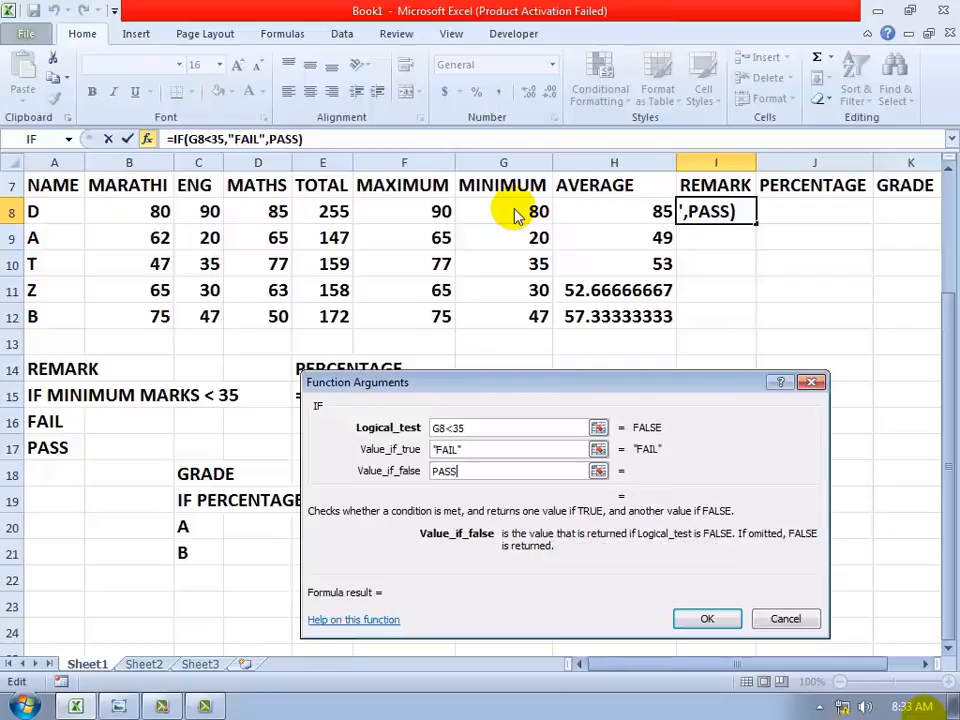
click(707, 619)
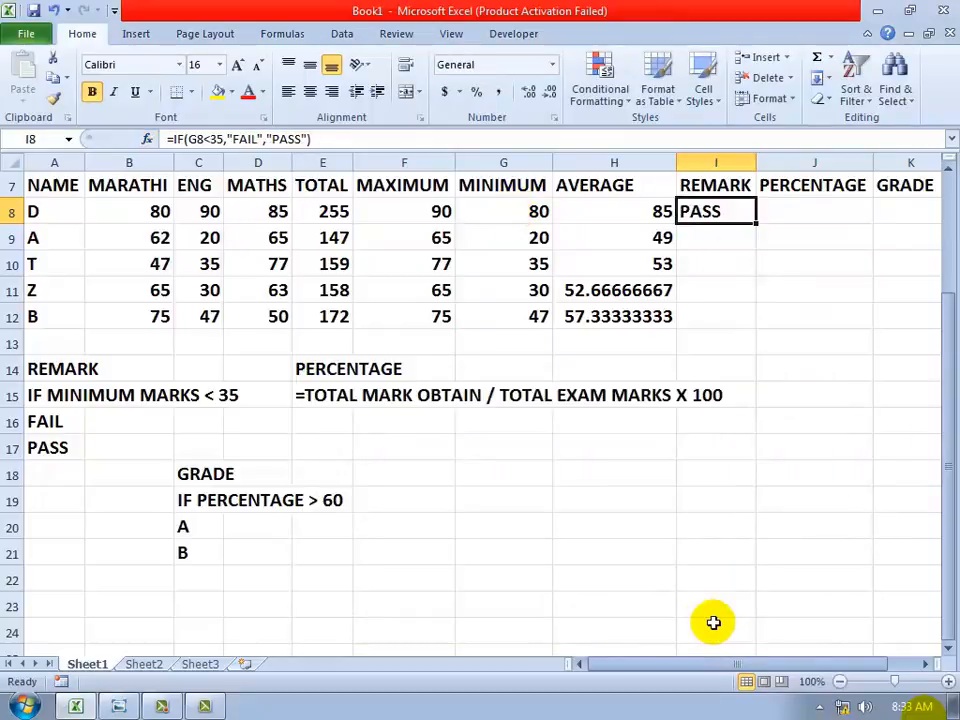
double_click(756, 225)
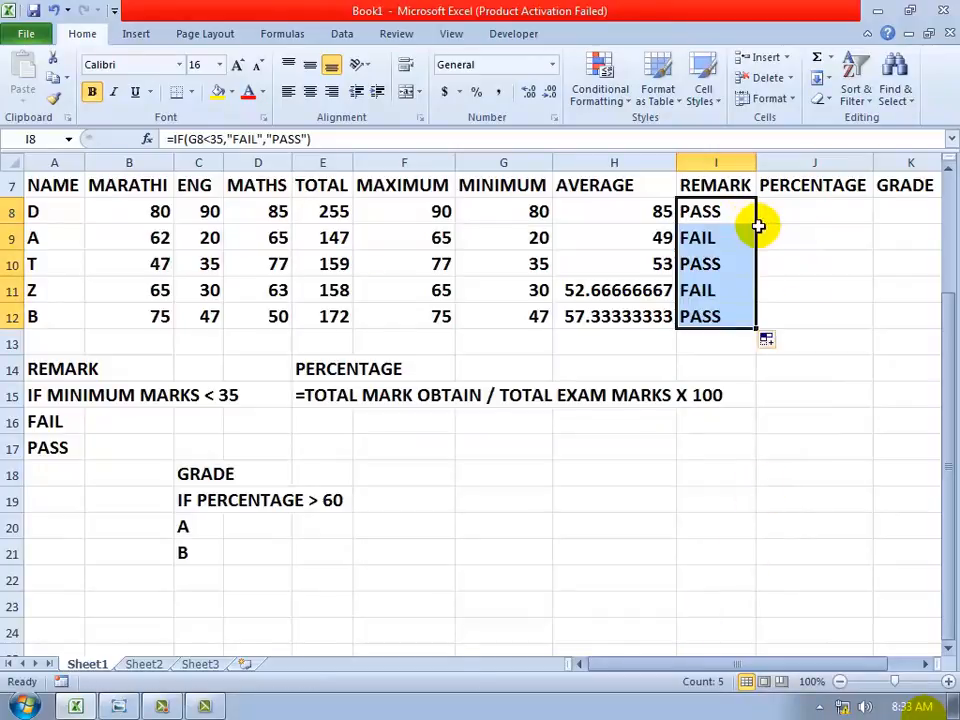
Calculate the first student's percentage in J8 with =E8/300*100 and fill the formula down through J12.
click(800, 217)
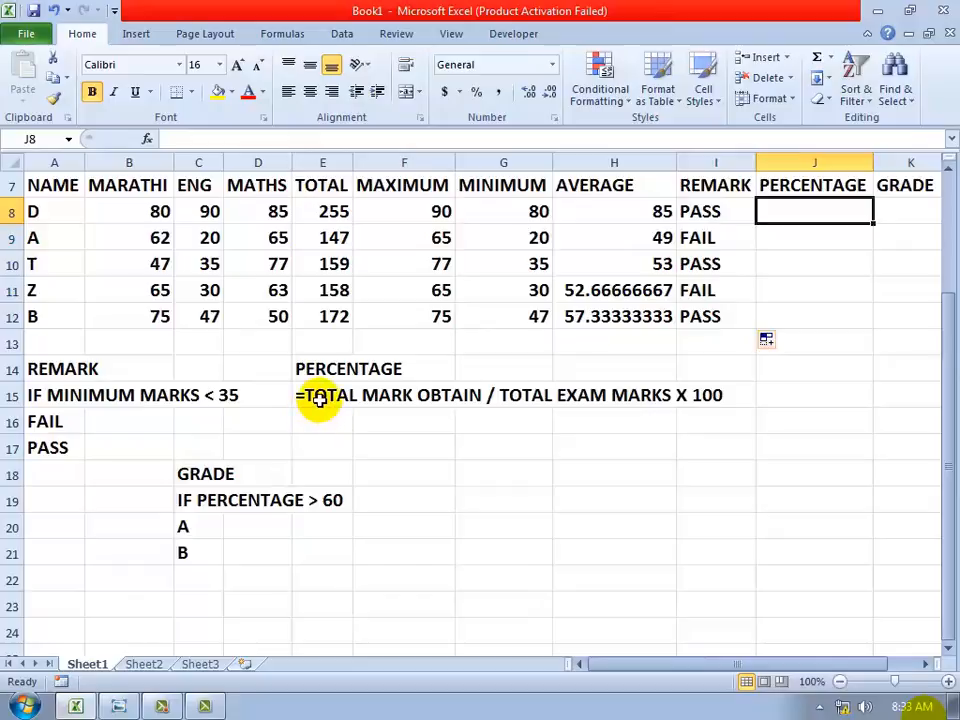
text(=)
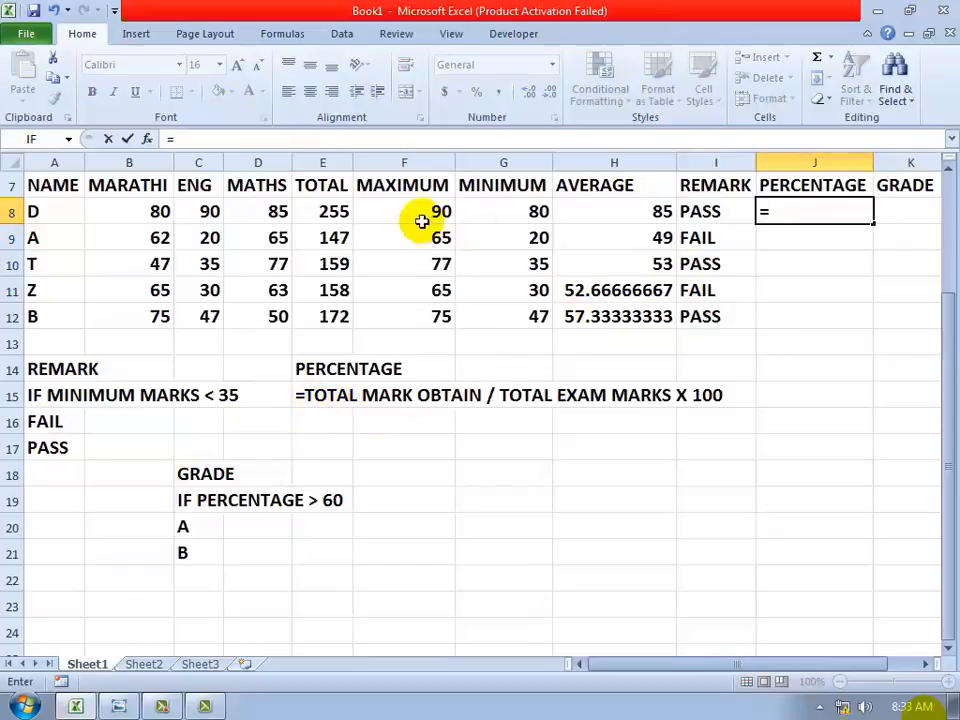
click(334, 211)
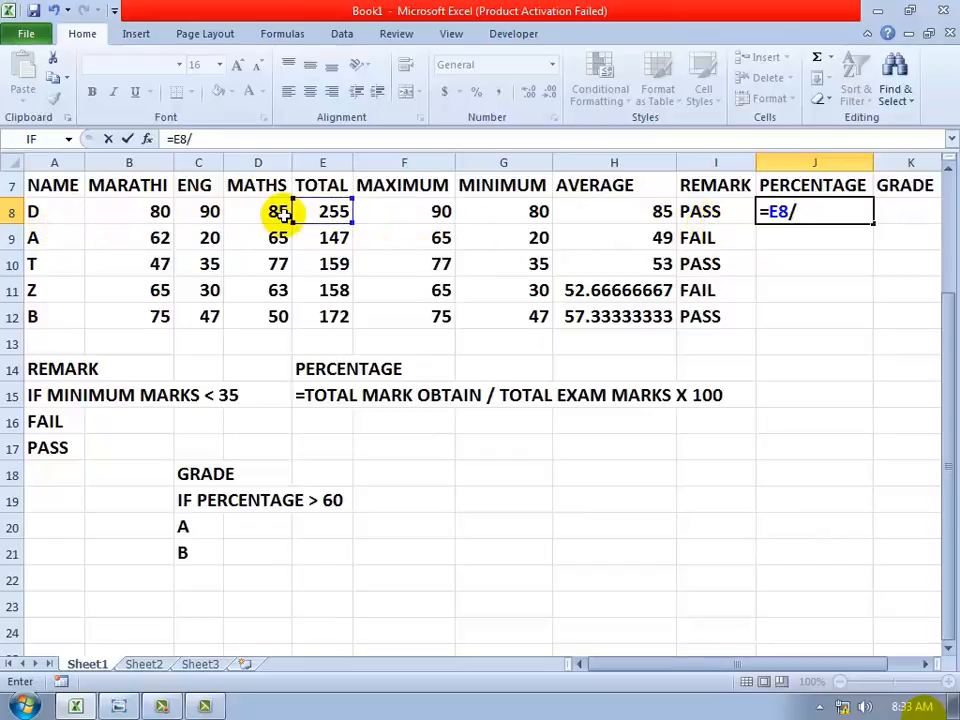
text(/300)
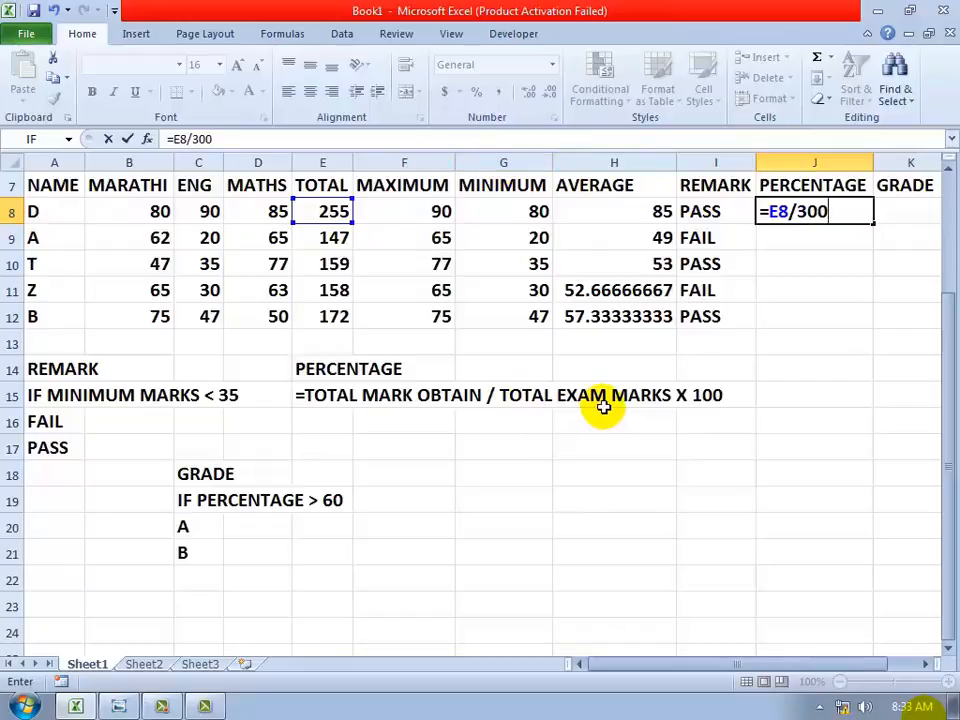
text(*)
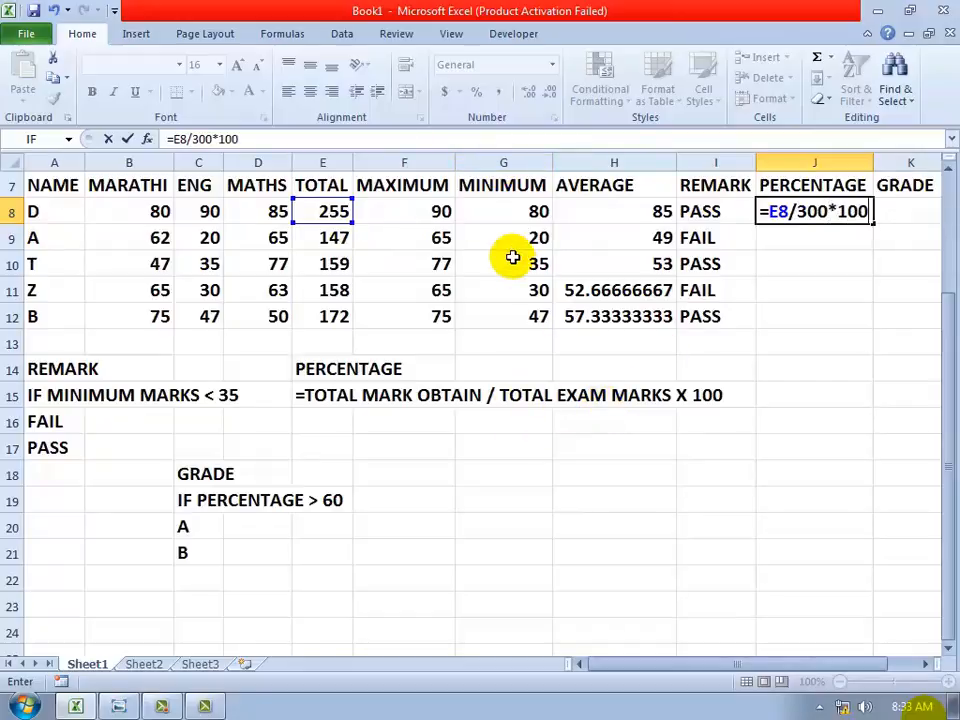
key(Return)
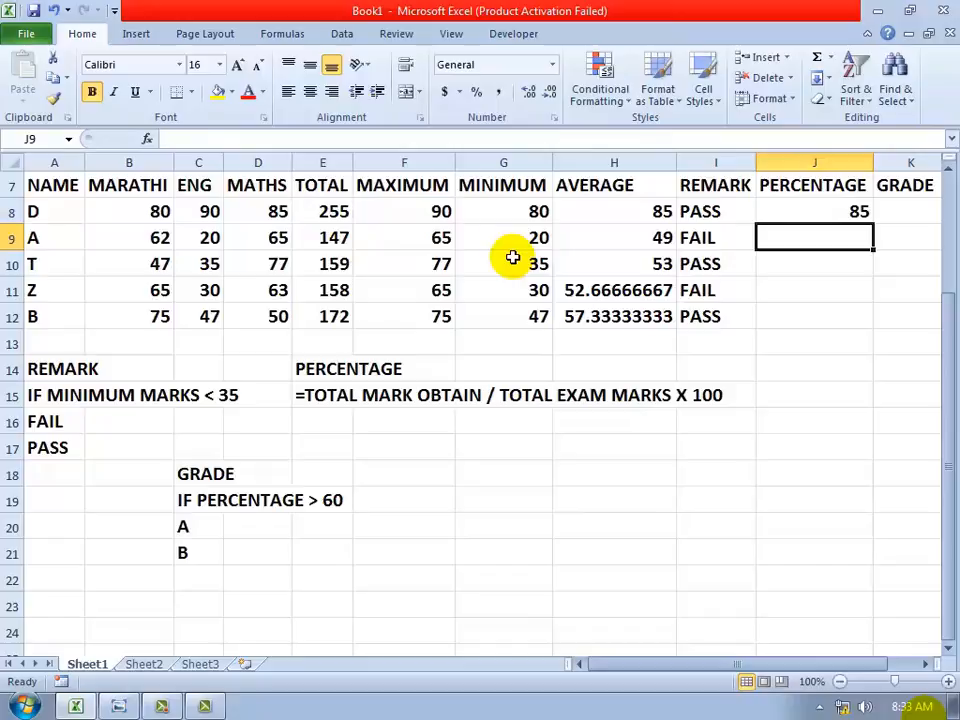
click(826, 206)
double_click(872, 224)
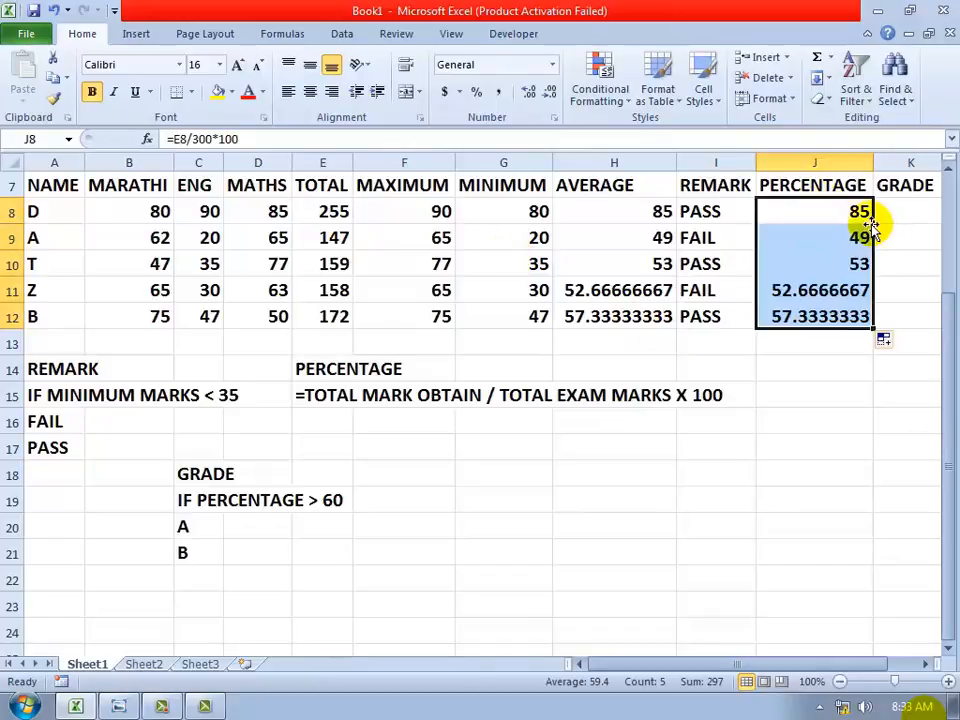
Insert an IF function in the first student's GRADE cell, K8, with the logical test J8>60.
click(896, 210)
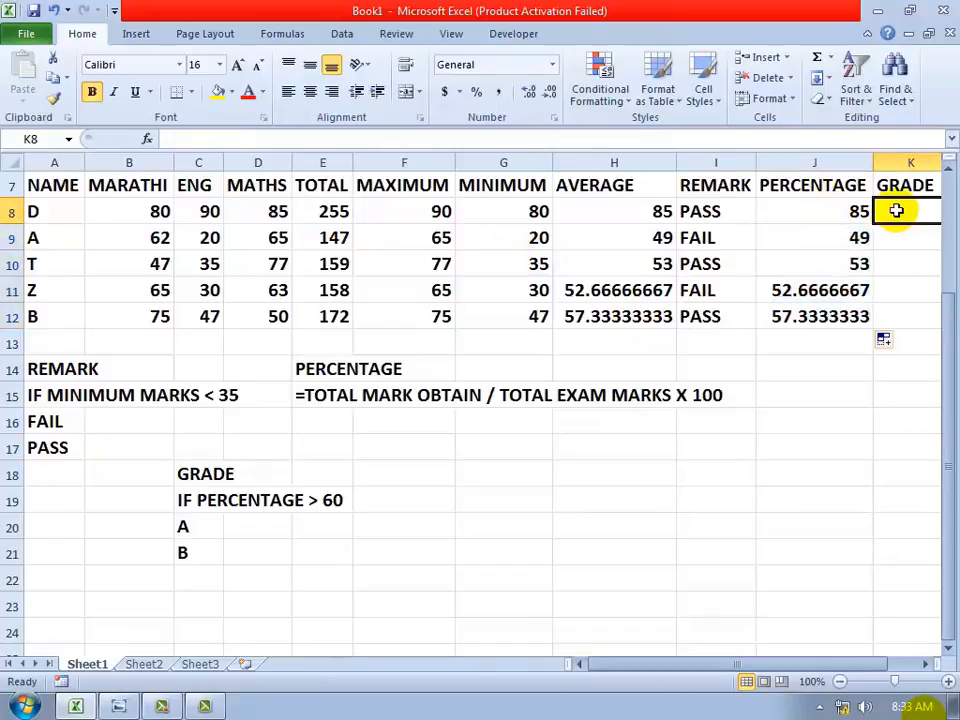
click(843, 58)
click(836, 186)
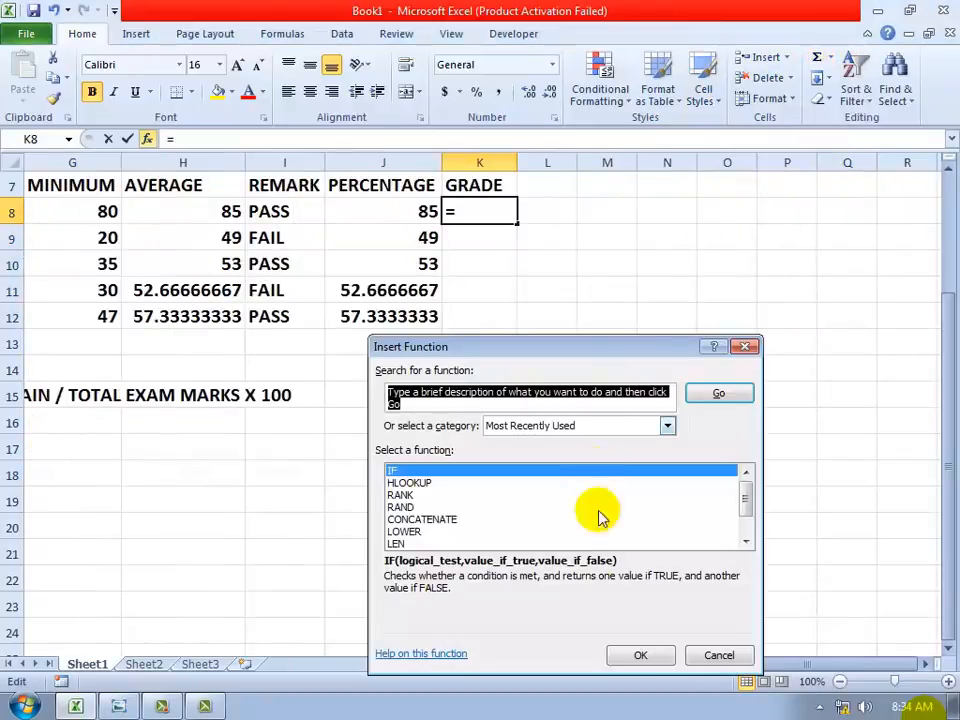
click(641, 655)
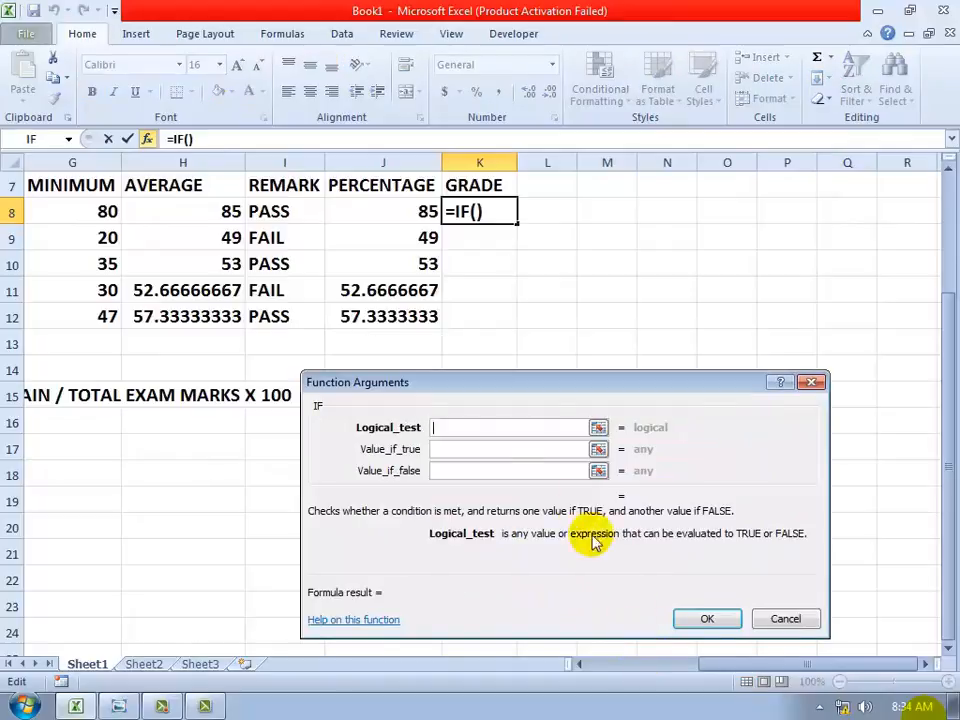
click(383, 213)
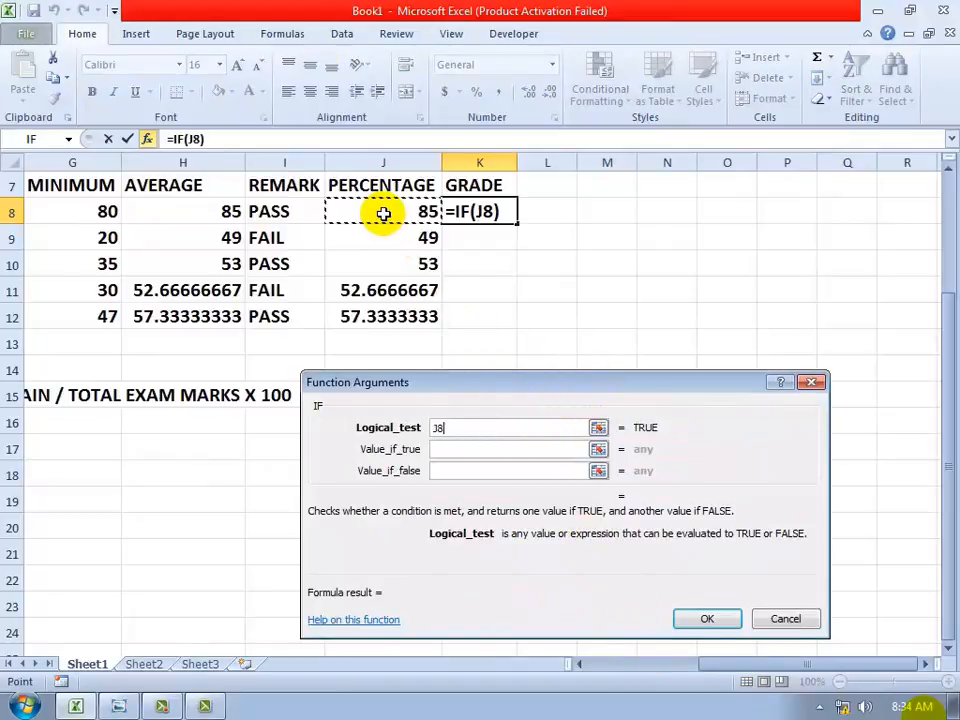
drag(437, 387, 529, 339)
click(590, 665)
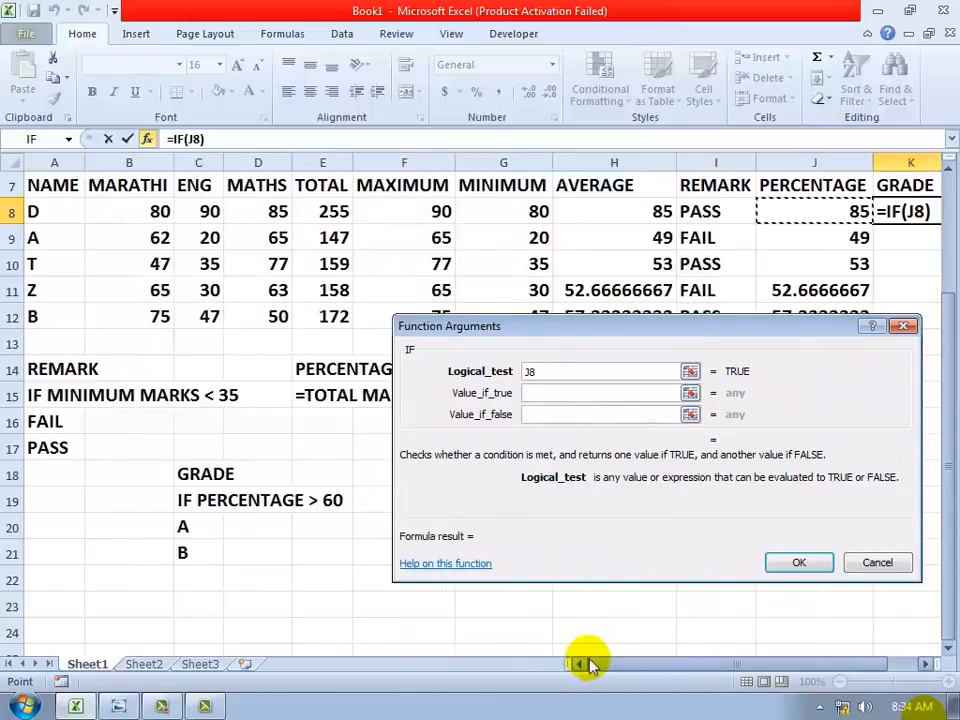
drag(724, 338, 692, 451)
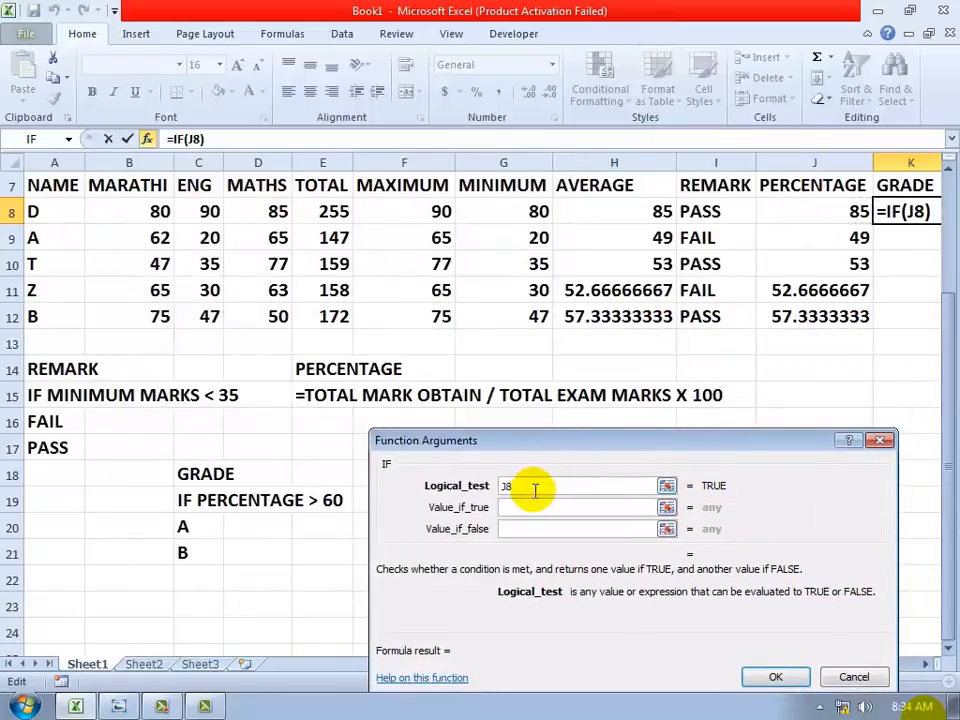
text(60)
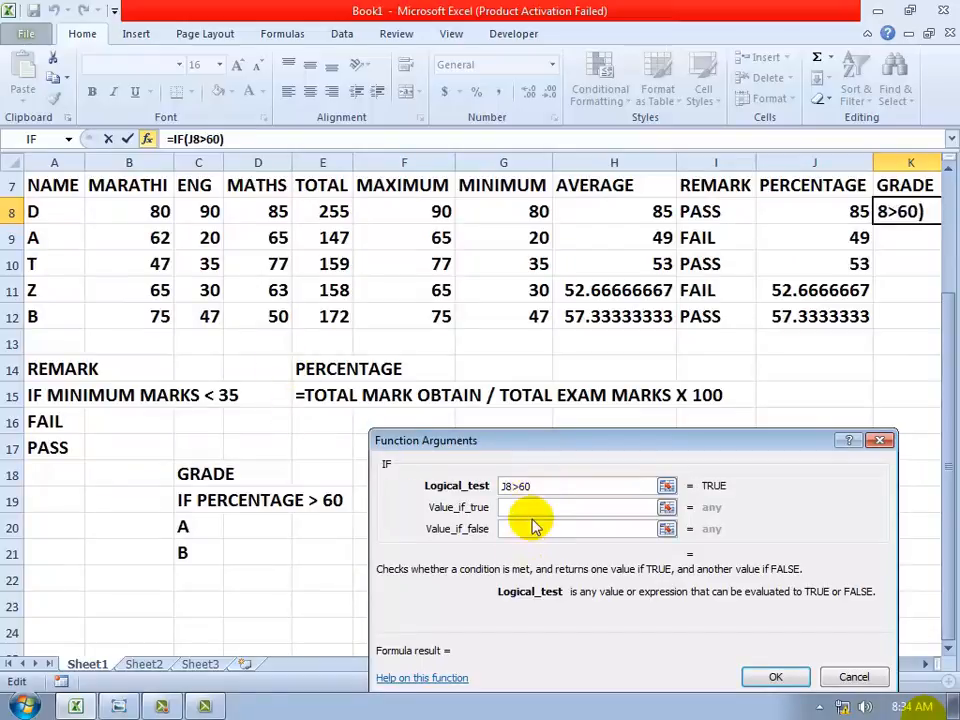
Complete K8's IF function with "A" if true and "B" if false, and copy it down to K12.
click(527, 509)
text(A)
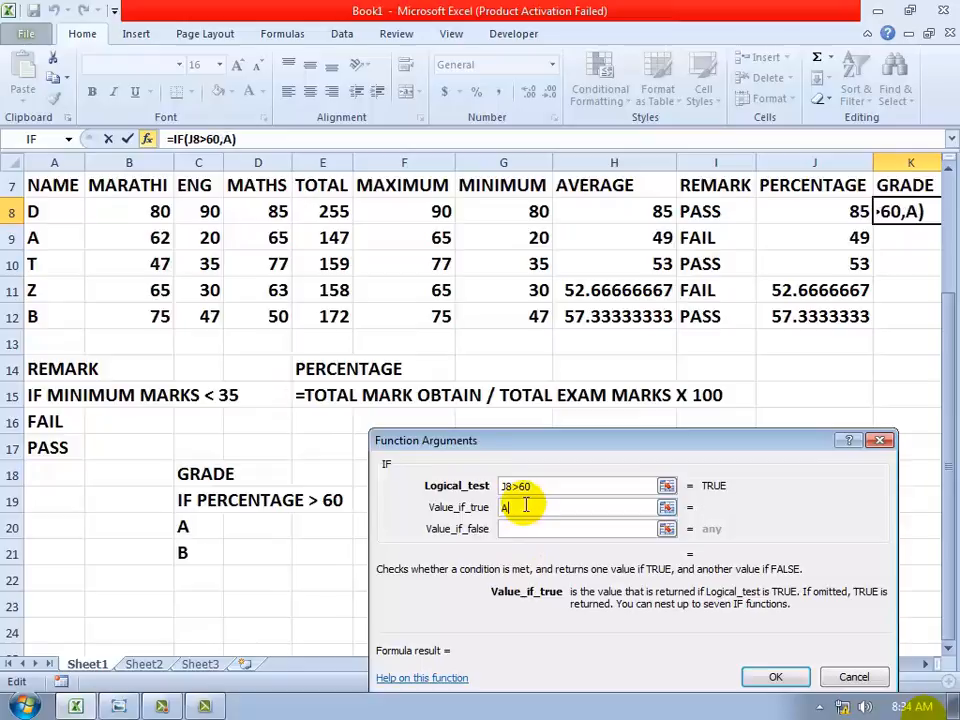
key(Tab)
text(B)
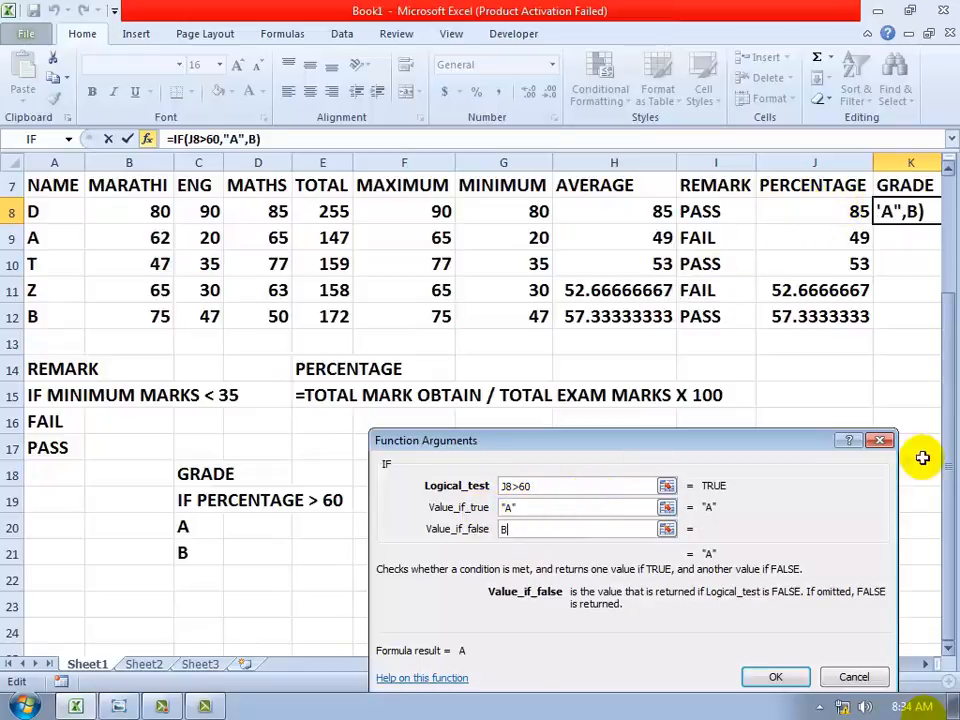
click(791, 677)
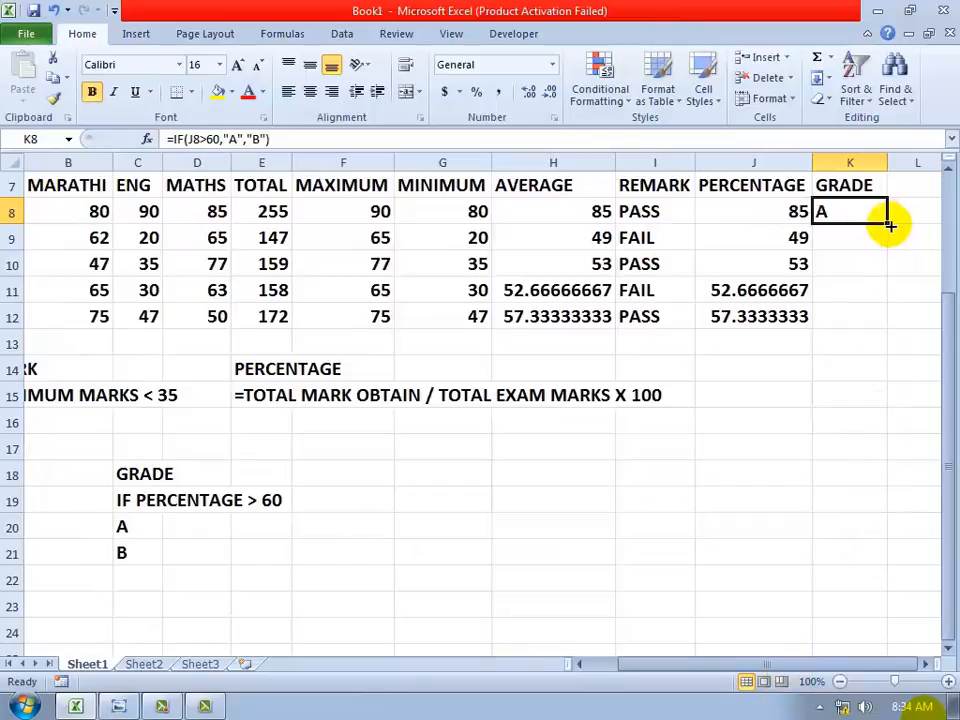
drag(888, 226, 849, 320)
drag(655, 500, 336, 514)
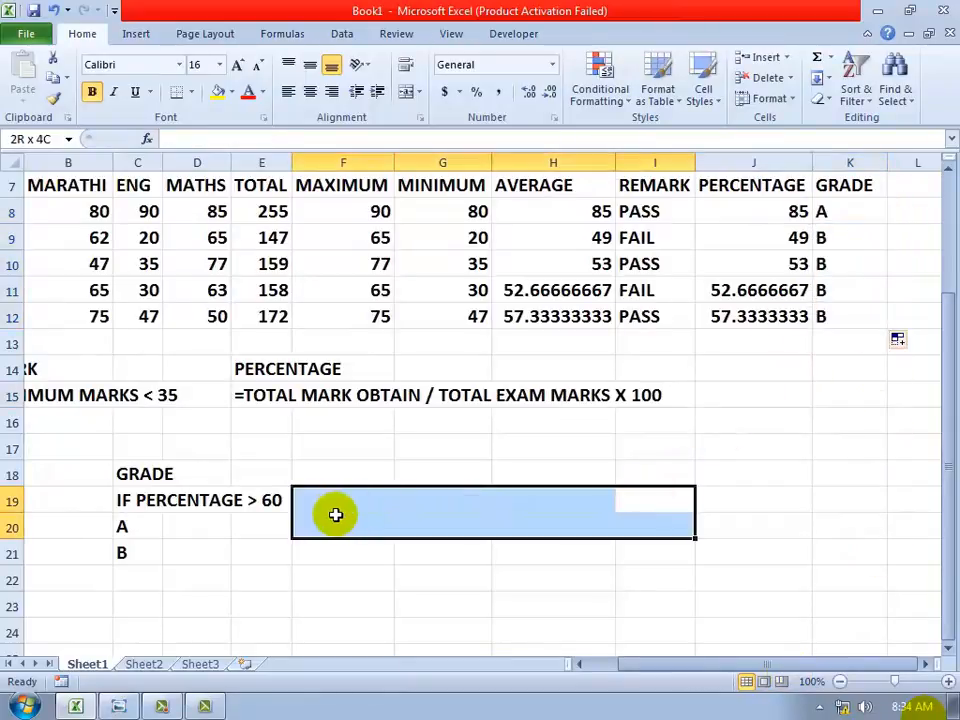
drag(789, 664, 665, 668)
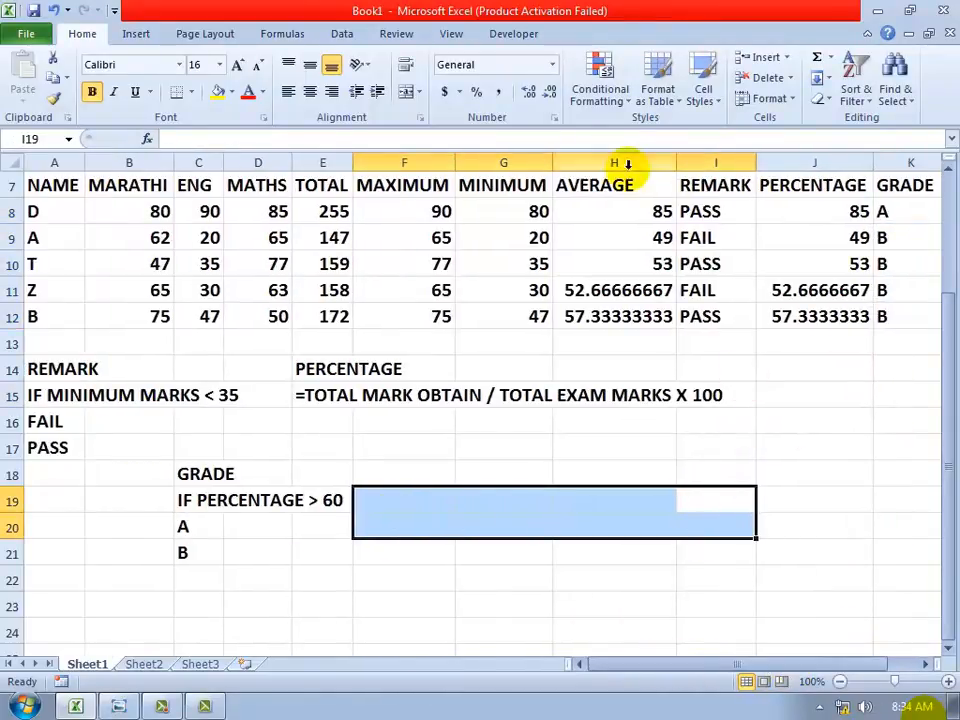
click(404, 450)
click(37, 366)
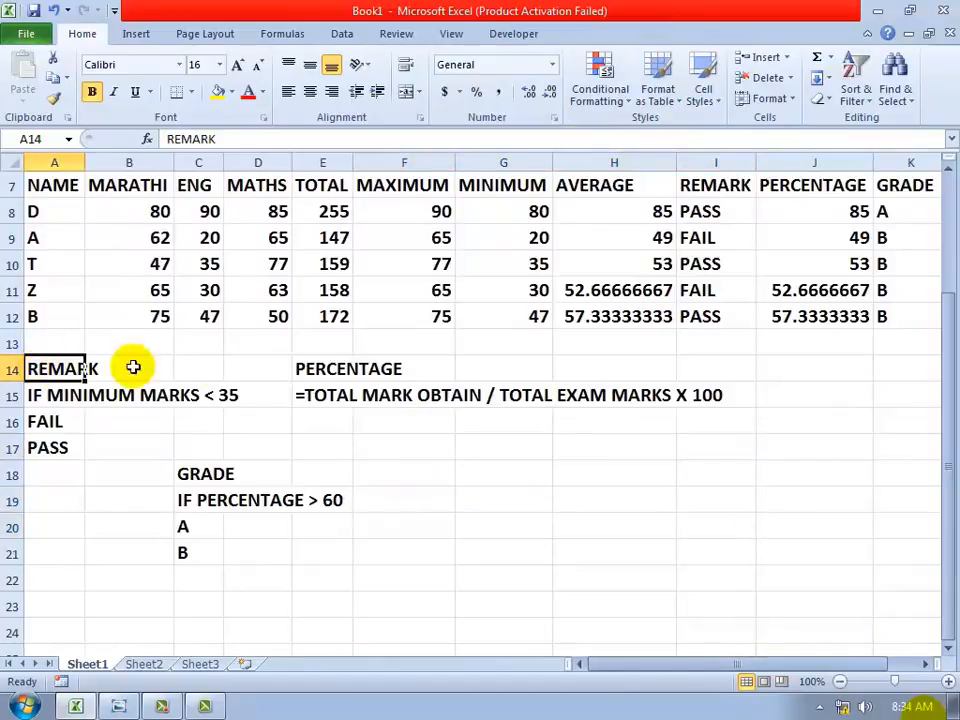
click(328, 368)
click(208, 480)
click(497, 525)
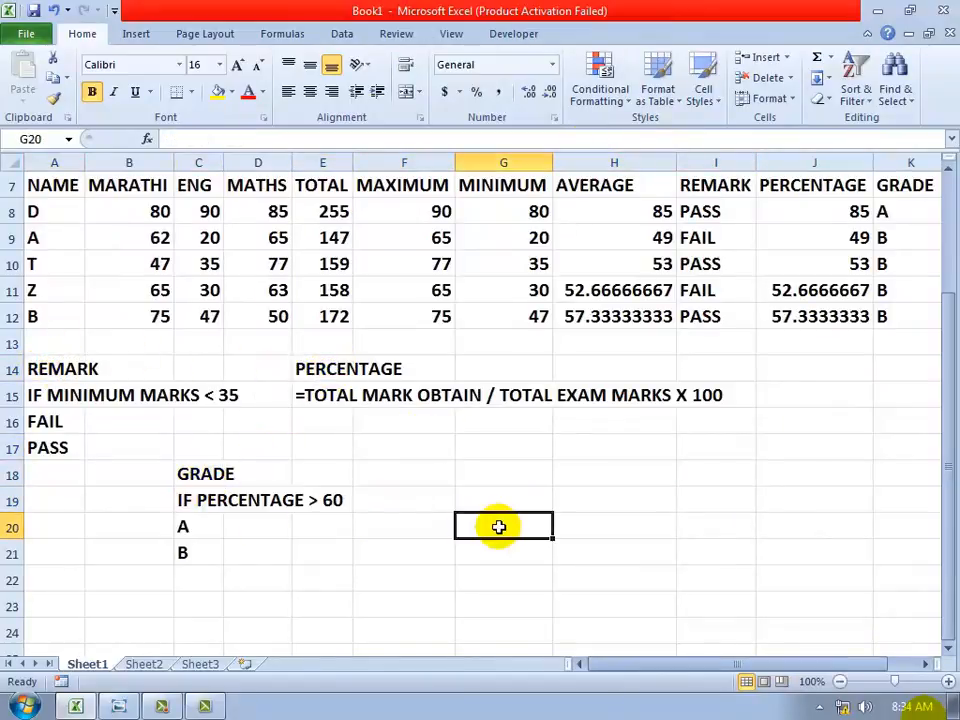